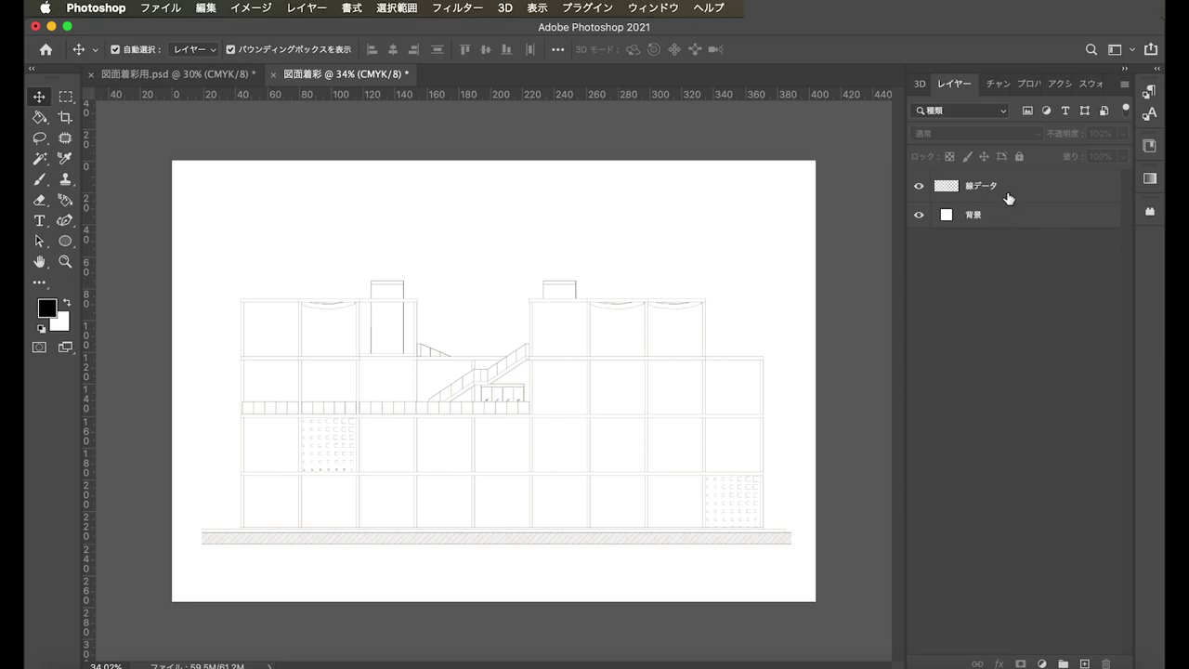
# - Add a solid colour fill layer above the 背景 background layer
pyautogui.click(1009, 197)
pyautogui.click(963, 259)
pyautogui.click(919, 214)
pyautogui.click(1020, 215)
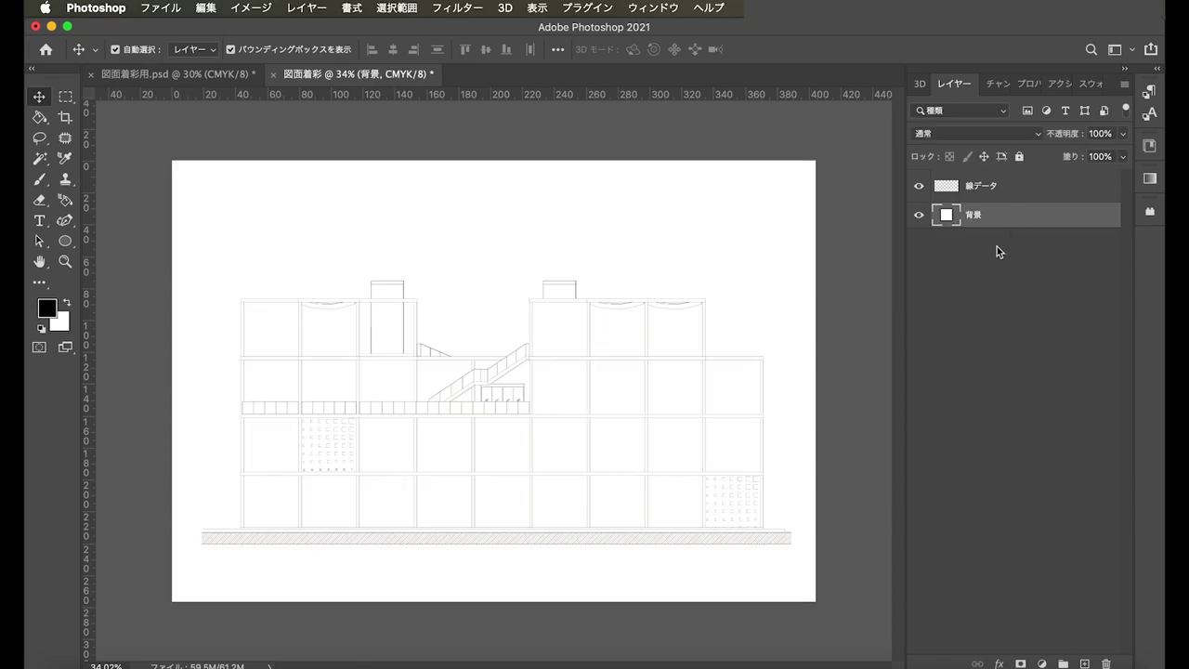
pyautogui.click(307, 8)
pyautogui.moveTo(353, 205)
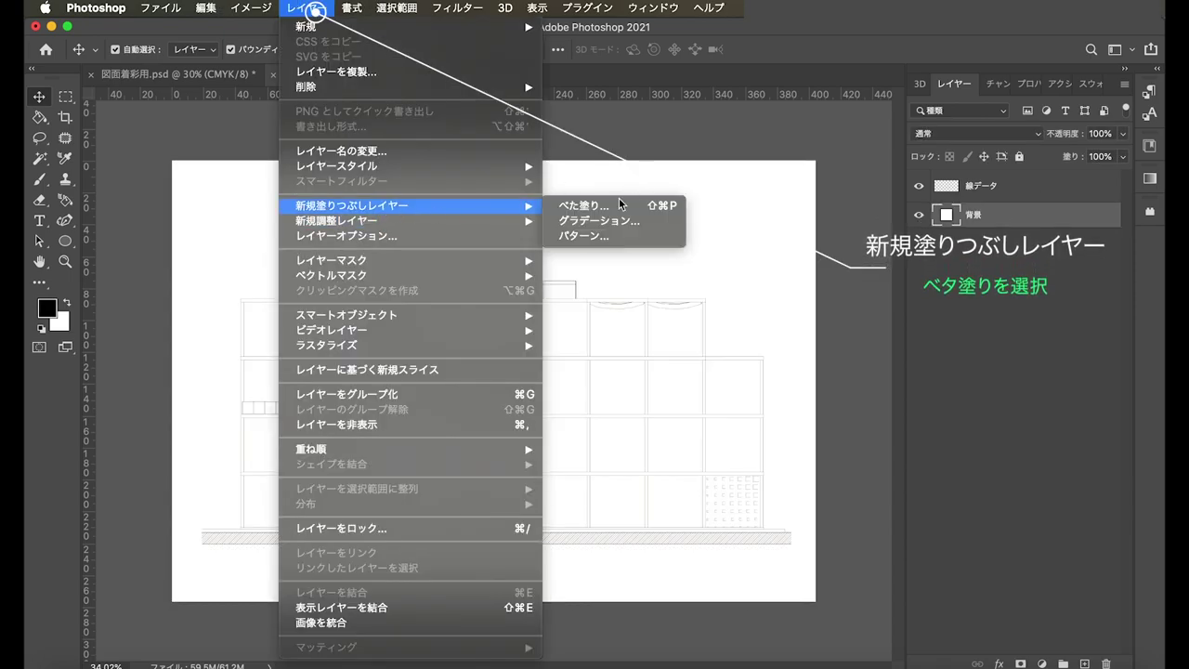
pyautogui.click(618, 203)
pyautogui.press('Return')
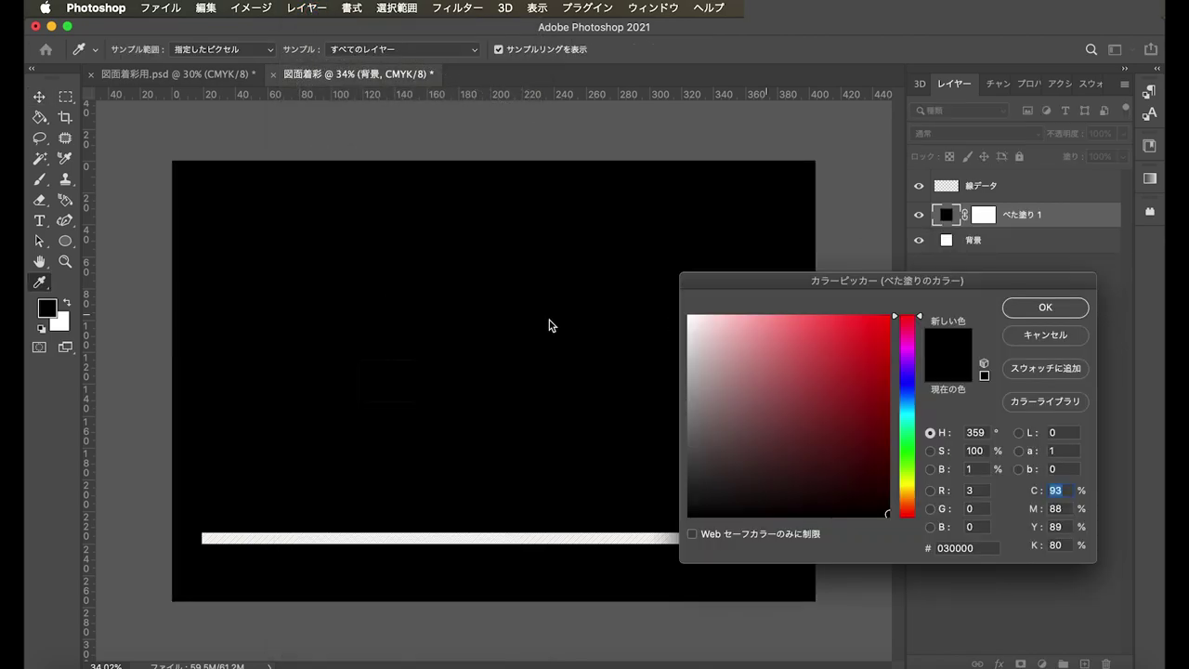
# - Set the fill colour to white, then delete the べた塗り 1 fill layer
pyautogui.moveTo(699, 354); pyautogui.dragTo(680, 305)
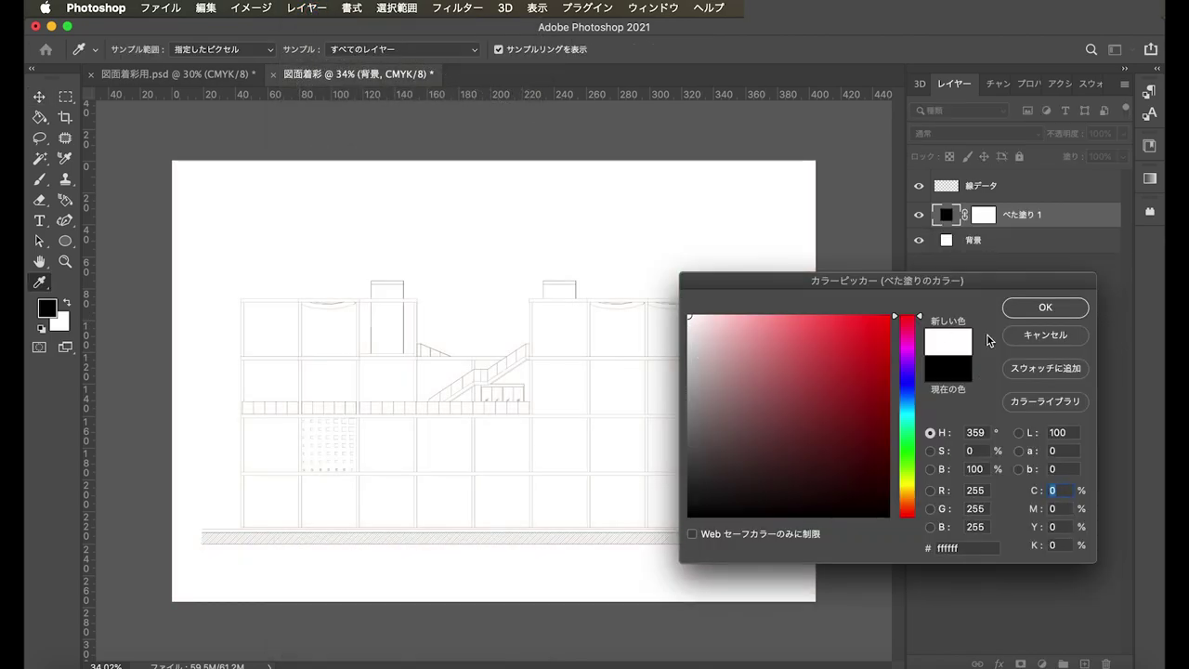
pyautogui.click(1025, 310)
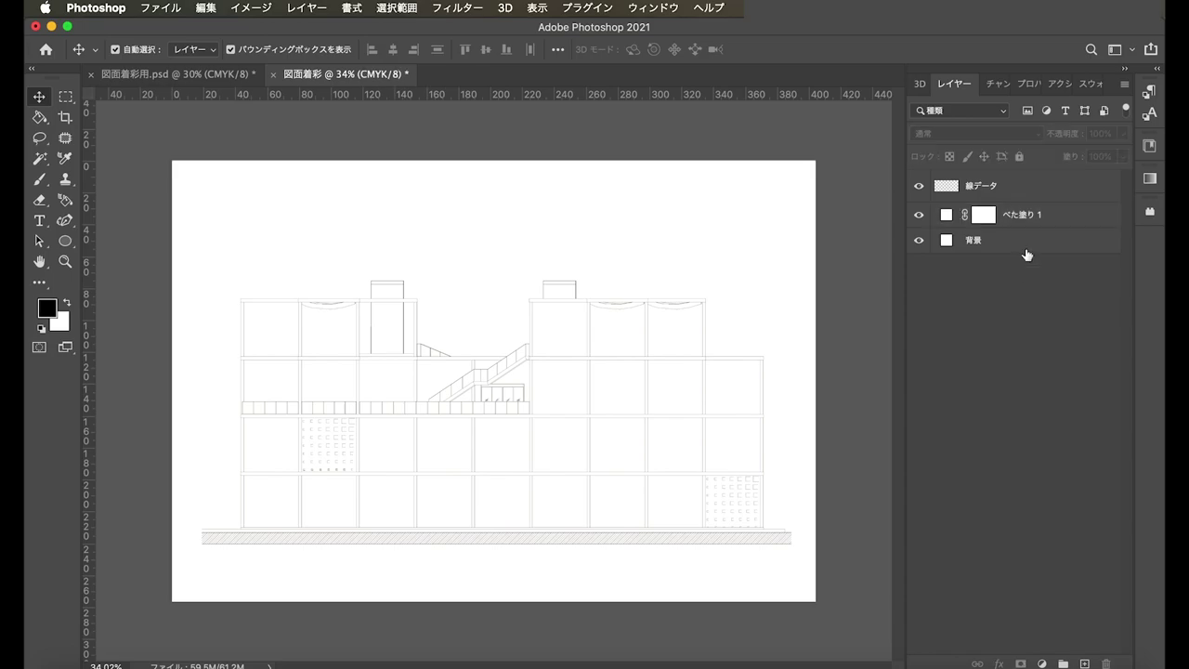
pyautogui.click(1043, 214)
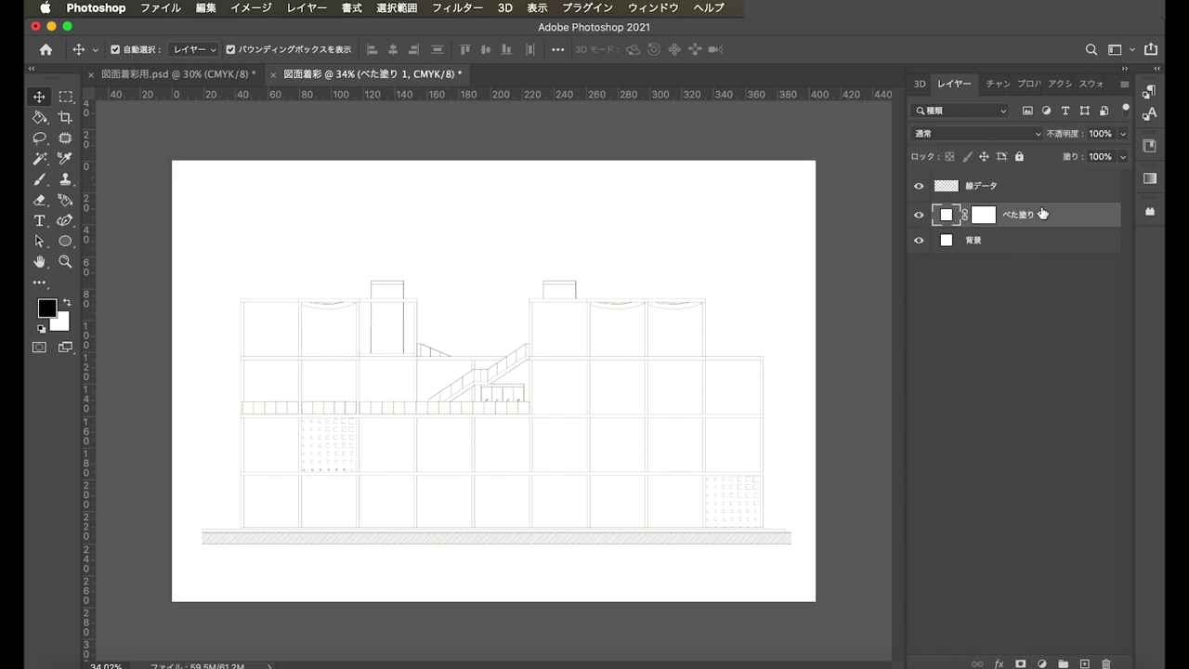
pyautogui.press('Delete')
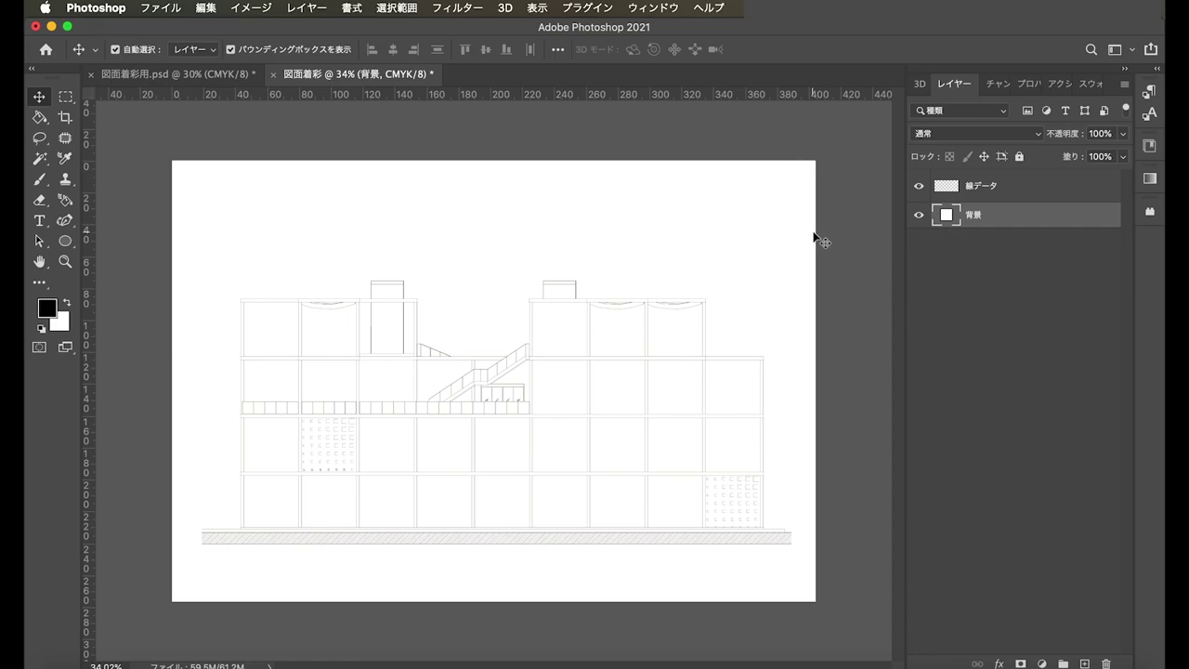
pyautogui.click(1044, 193)
pyautogui.click(1013, 261)
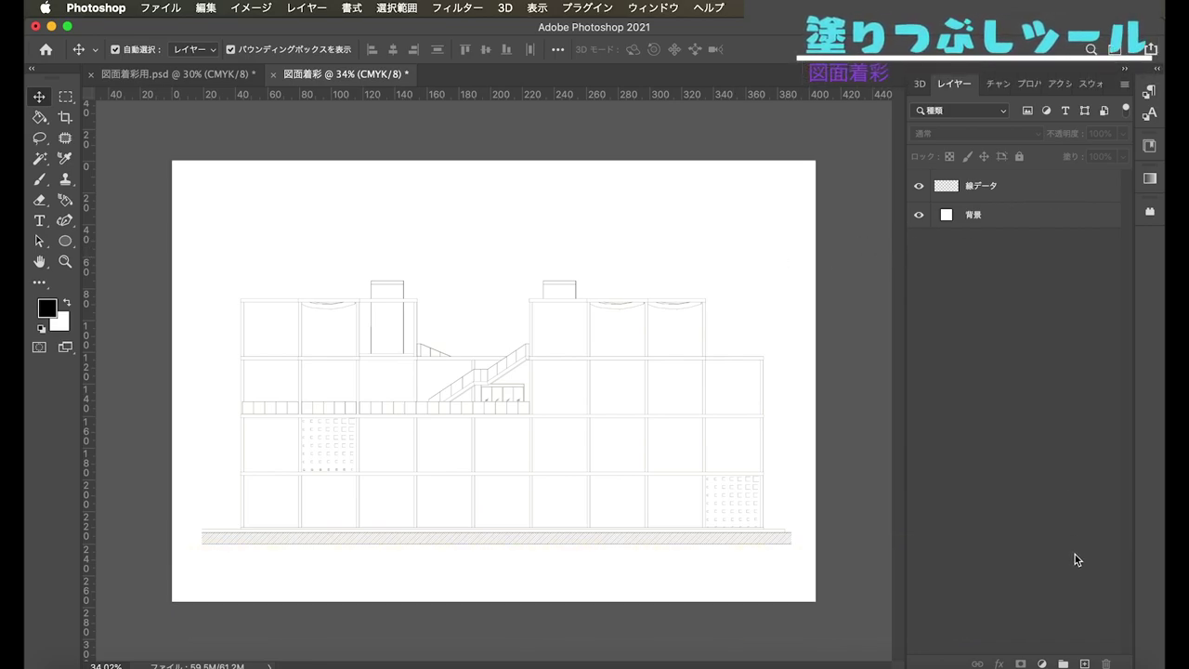
# - Add new empty layers and rename the first two 壁 and スラブ
pyautogui.doubleClick(1083, 664)
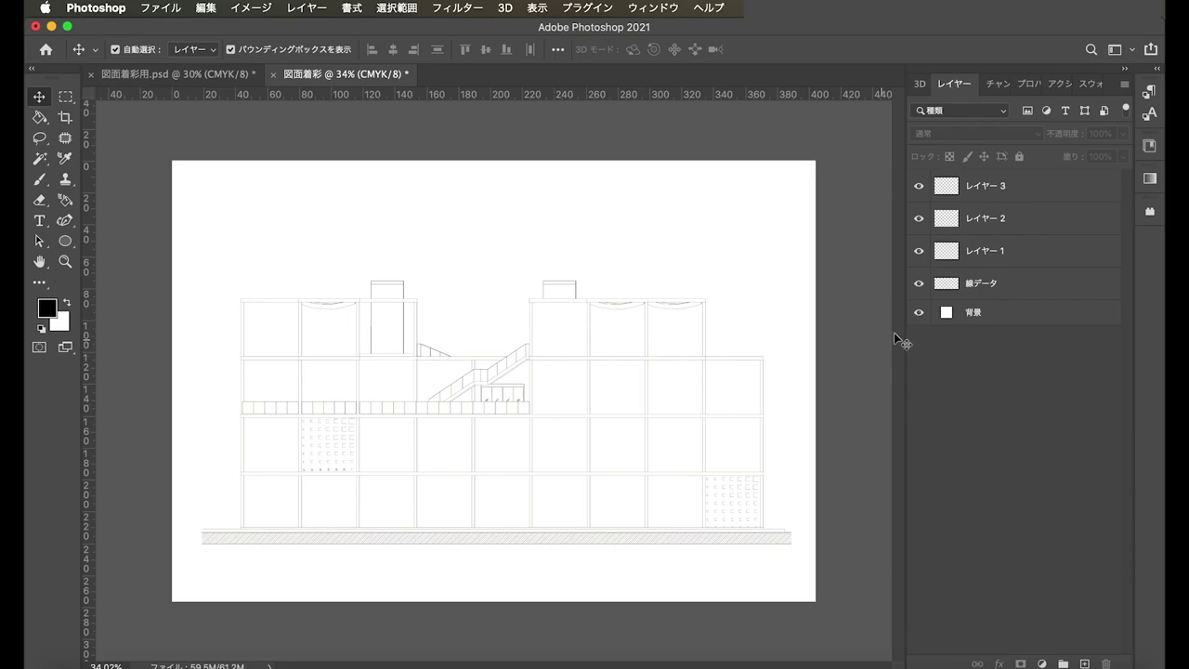
pyautogui.doubleClick(984, 251)
pyautogui.write('壁')
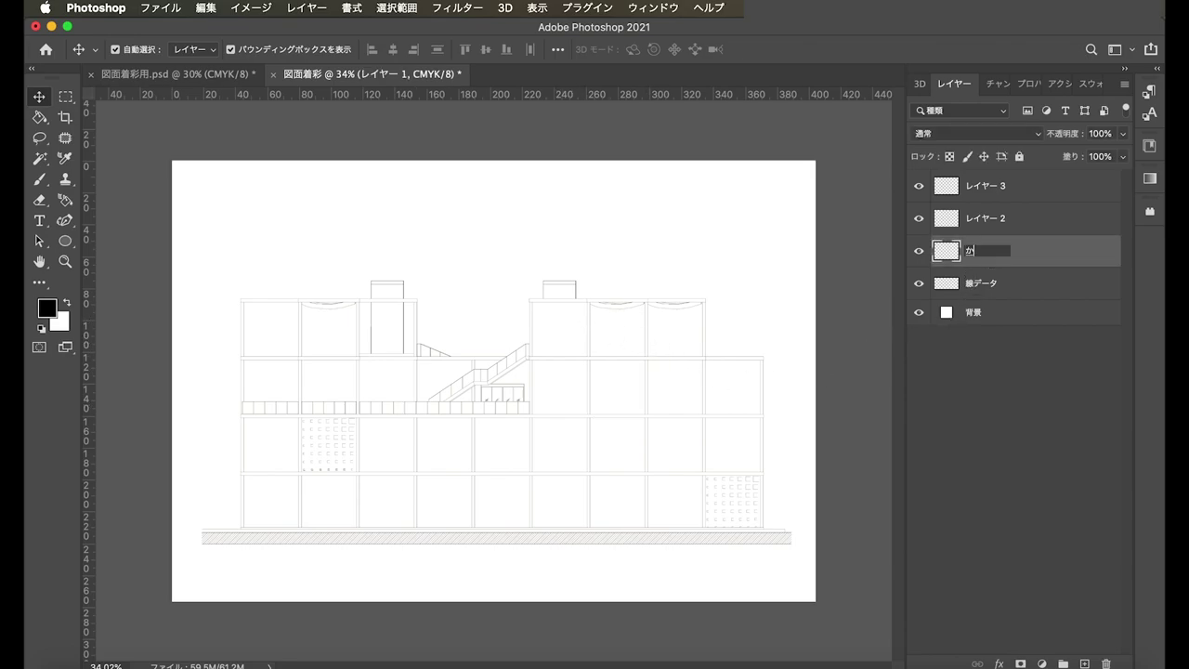
pyautogui.press('Return')
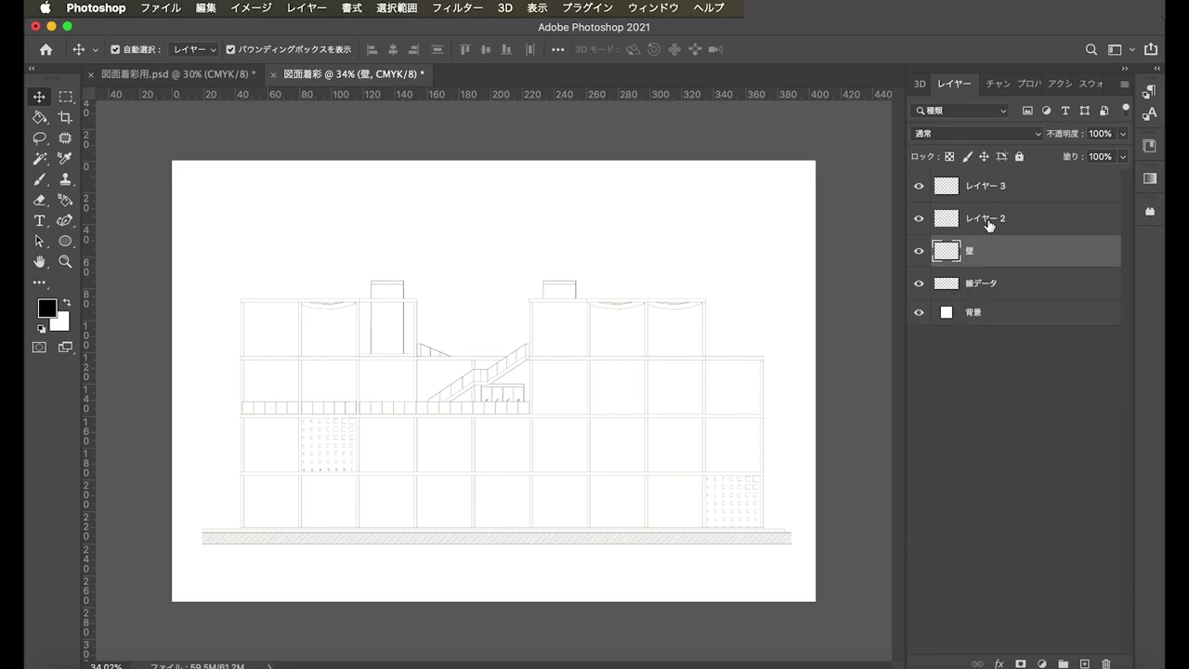
pyautogui.doubleClick(986, 219)
pyautogui.write('す')
pyautogui.press('Return')
pyautogui.press('Return')
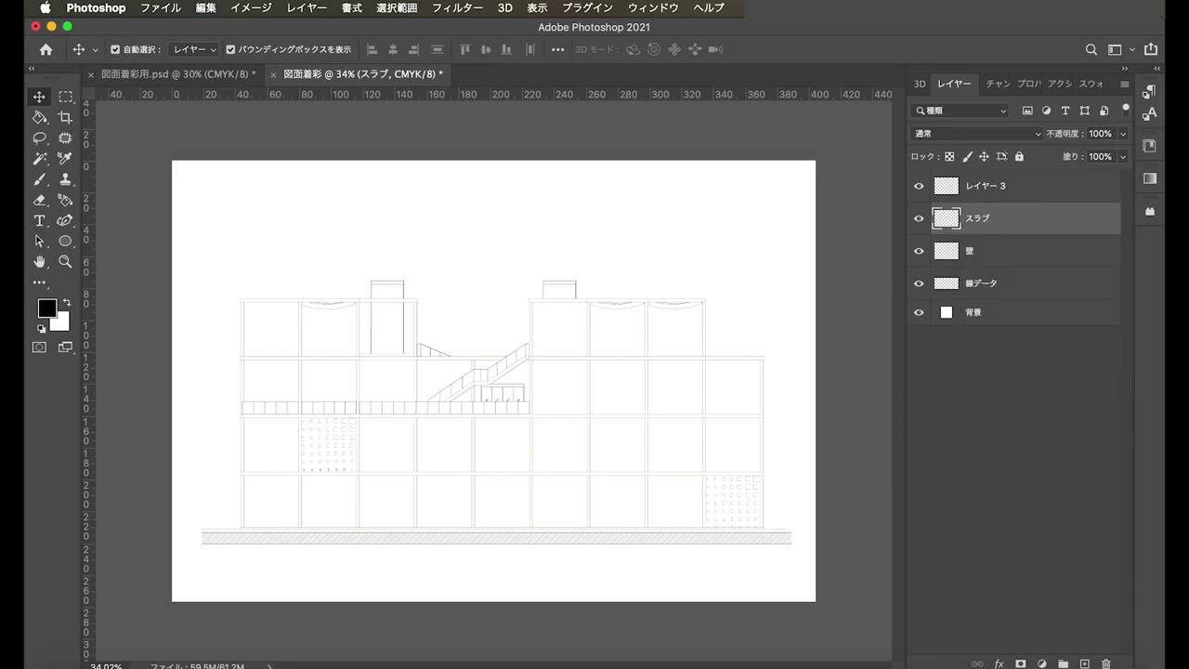
# - Rename the third layer 部屋 and add a new top layer named 地面
pyautogui.doubleClick(986, 186)
pyautogui.write('部屋')
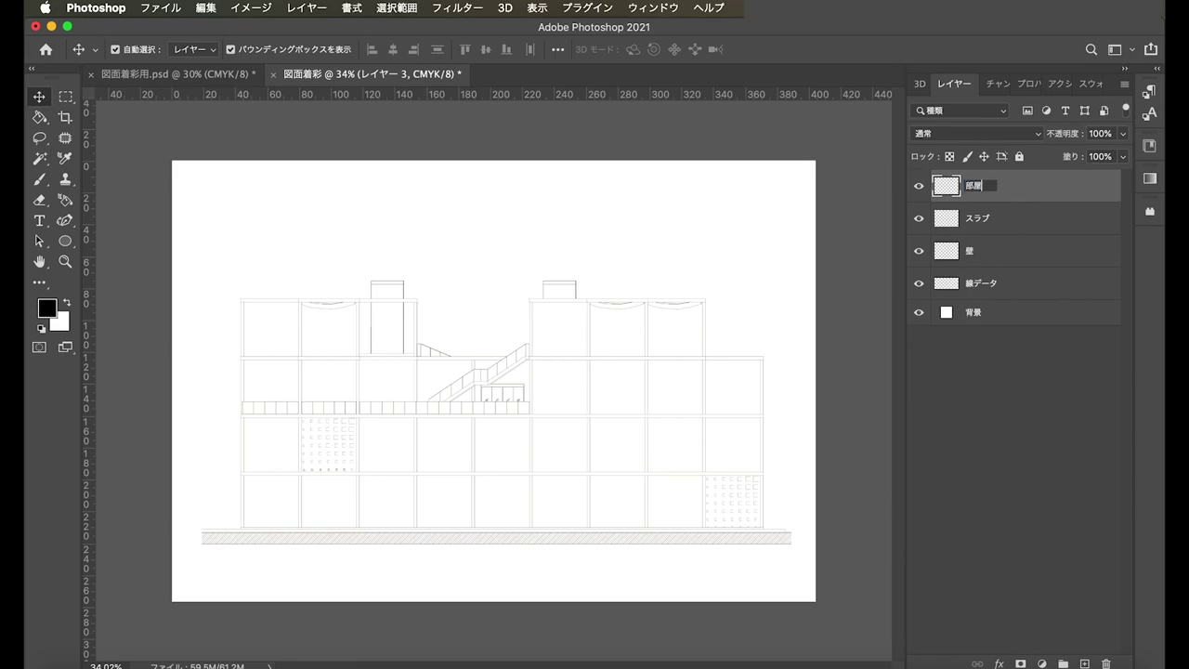
pyautogui.press('Return')
pyautogui.press('Return')
pyautogui.click(1084, 663)
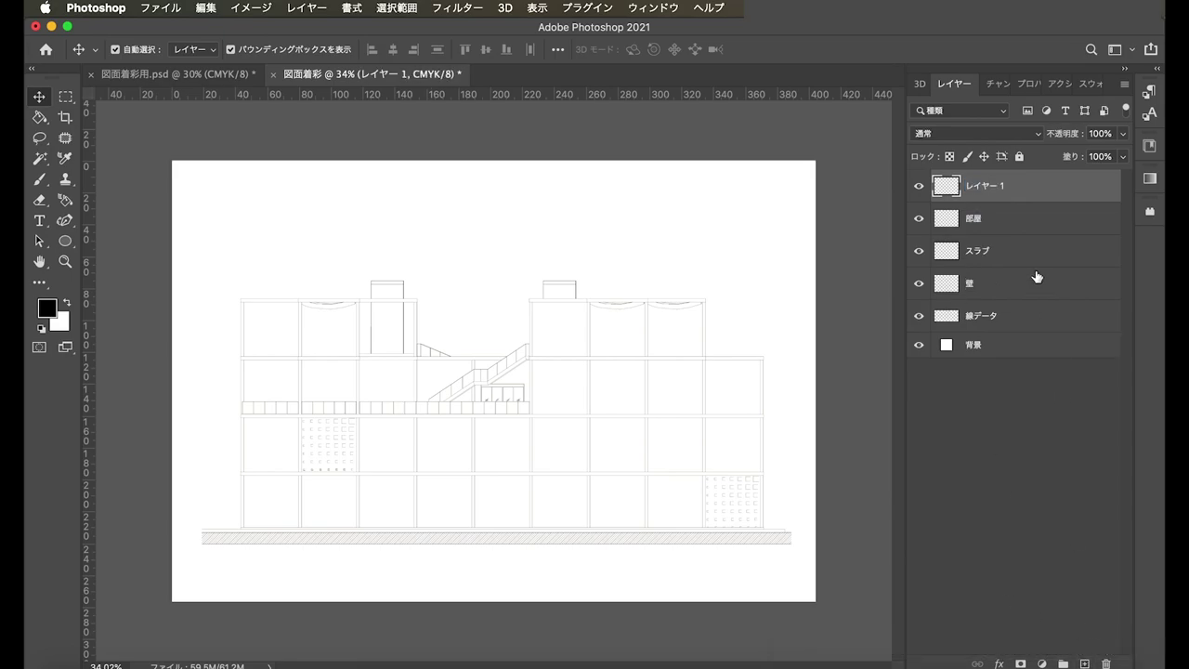
pyautogui.doubleClick(986, 186)
pyautogui.write('じめ')
pyautogui.press('Return')
pyautogui.press('Return')
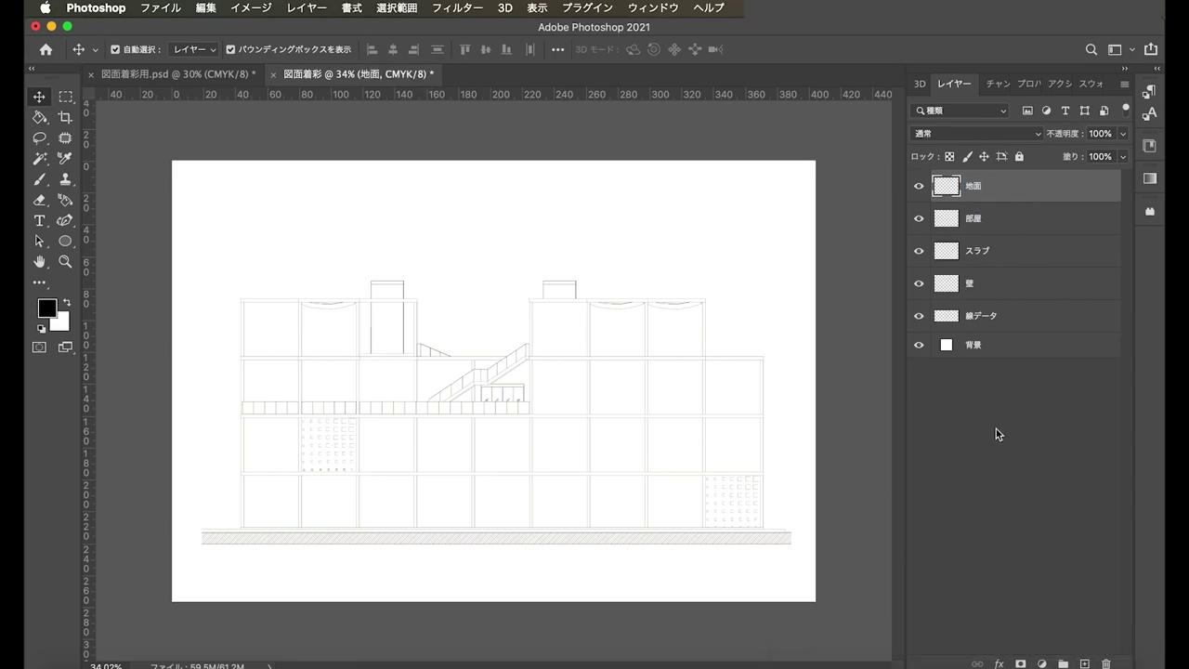
# - On the 地面 layer, marquee-select a wide strip below the building
pyautogui.click(1010, 392)
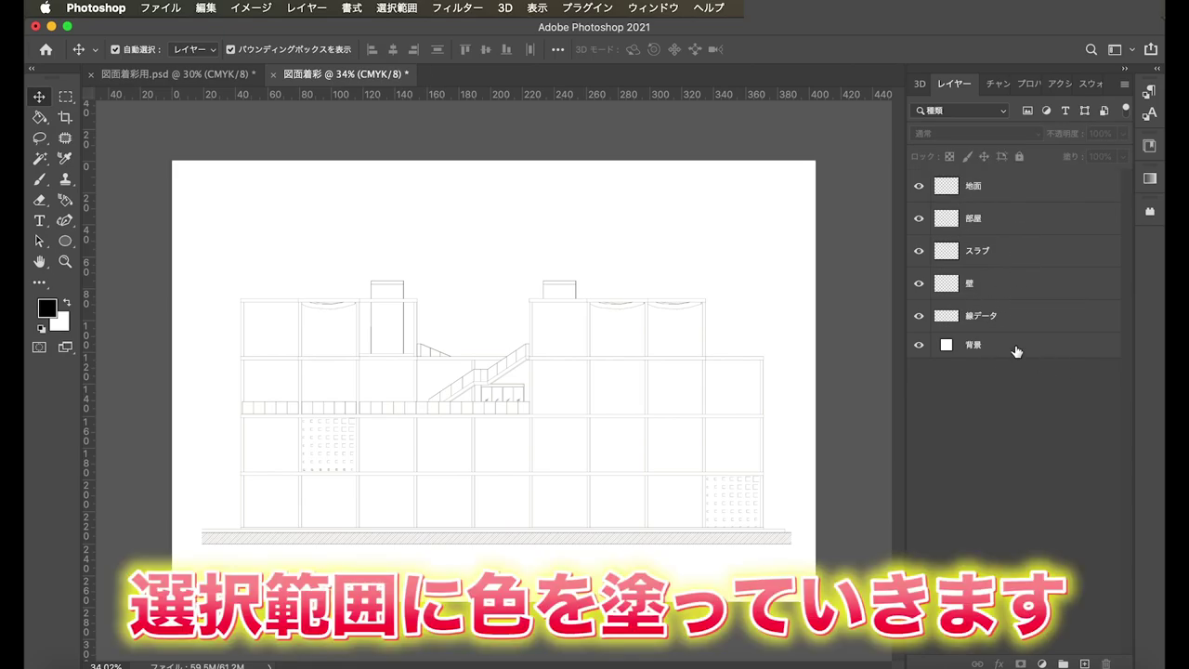
pyautogui.click(1027, 187)
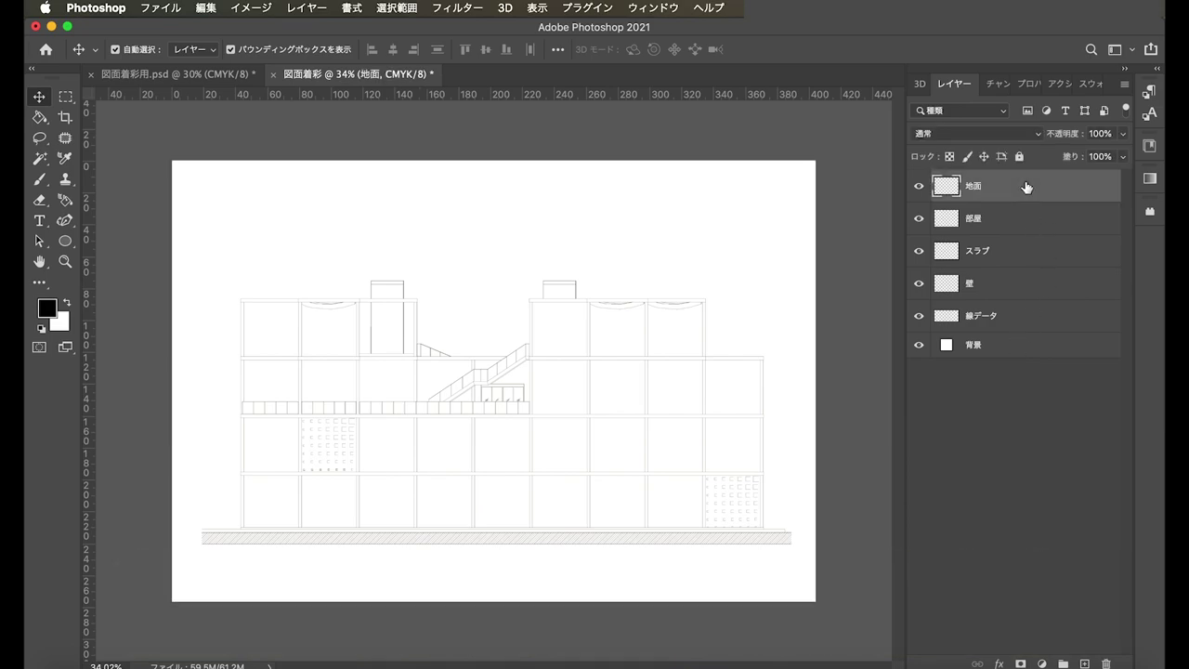
pyautogui.click(67, 97)
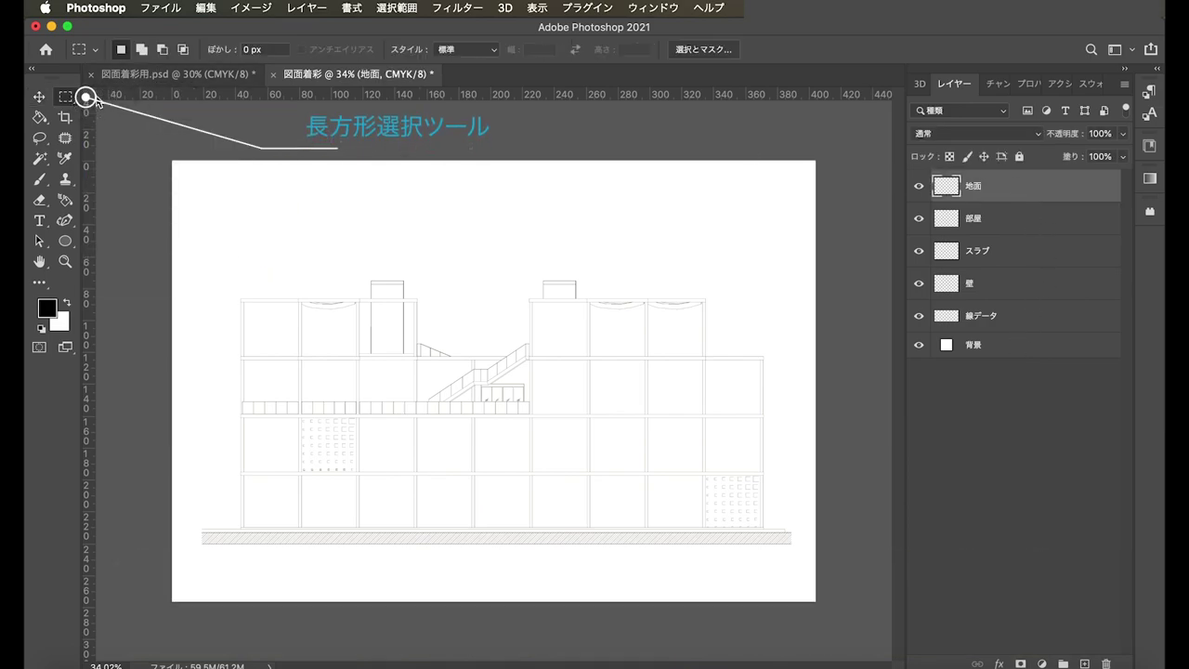
pyautogui.scroll(3, 198, 542)
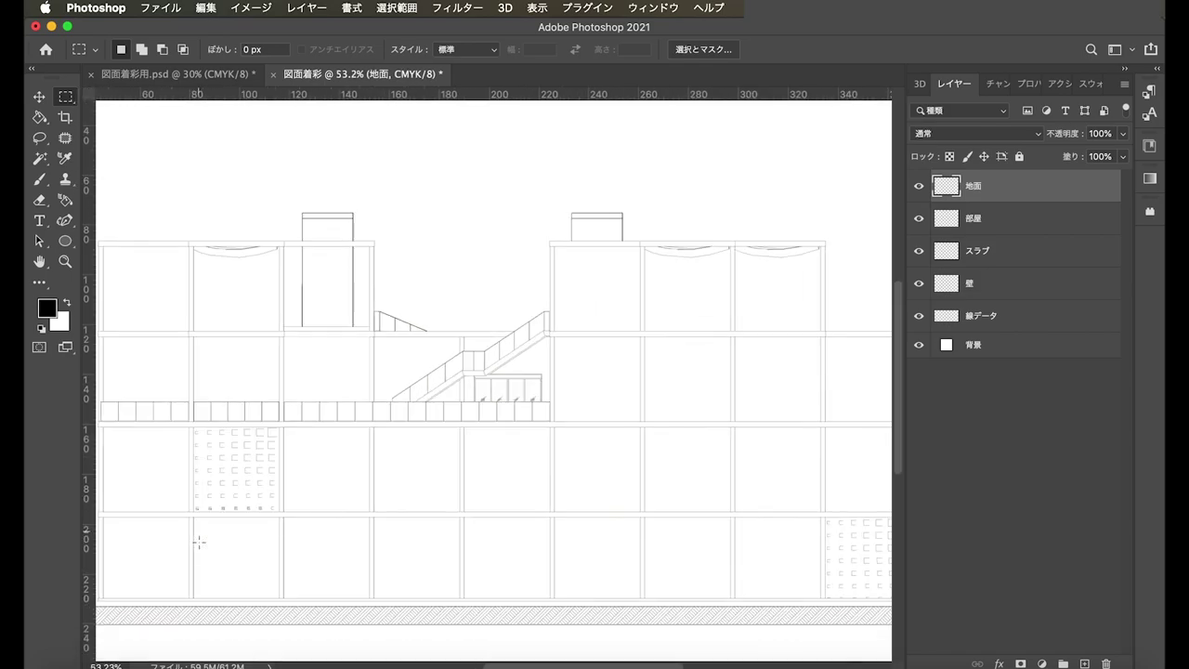
pyautogui.scroll(-1, 198, 541)
pyautogui.scroll(-1, 197, 543)
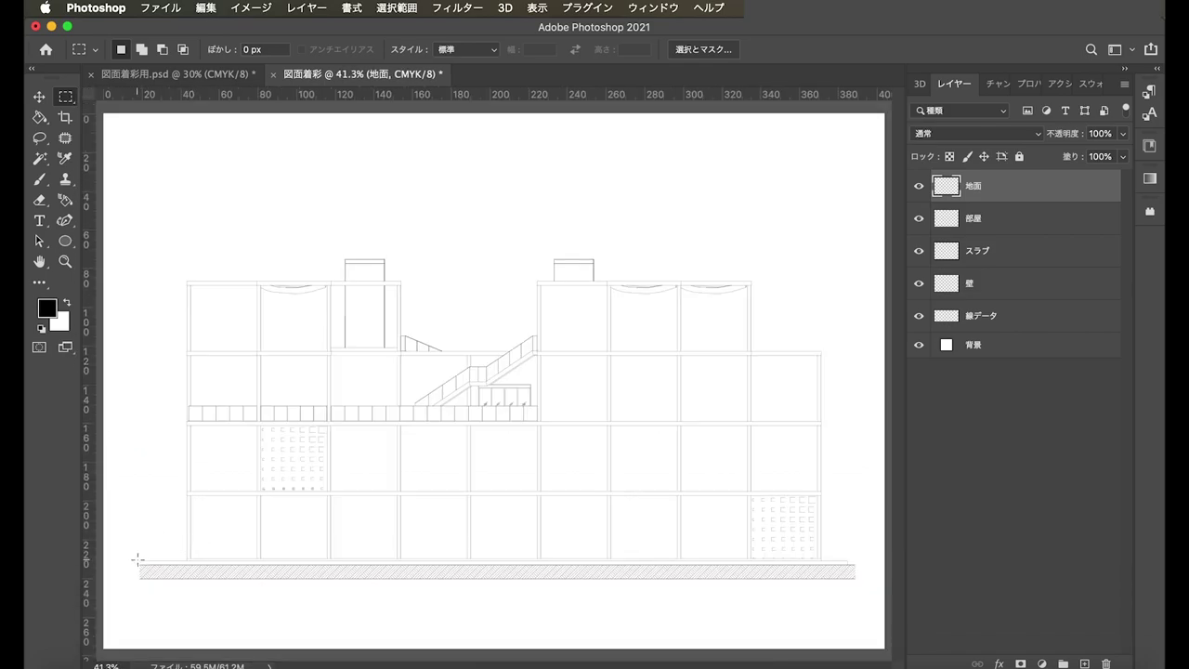
pyautogui.moveTo(138, 560); pyautogui.dragTo(855, 604)
# - Fill the strip dark brown with the Paint Bucket, then deselect
pyautogui.moveTo(41, 116); pyautogui.dragTo(64, 126)
pyautogui.click(64, 127)
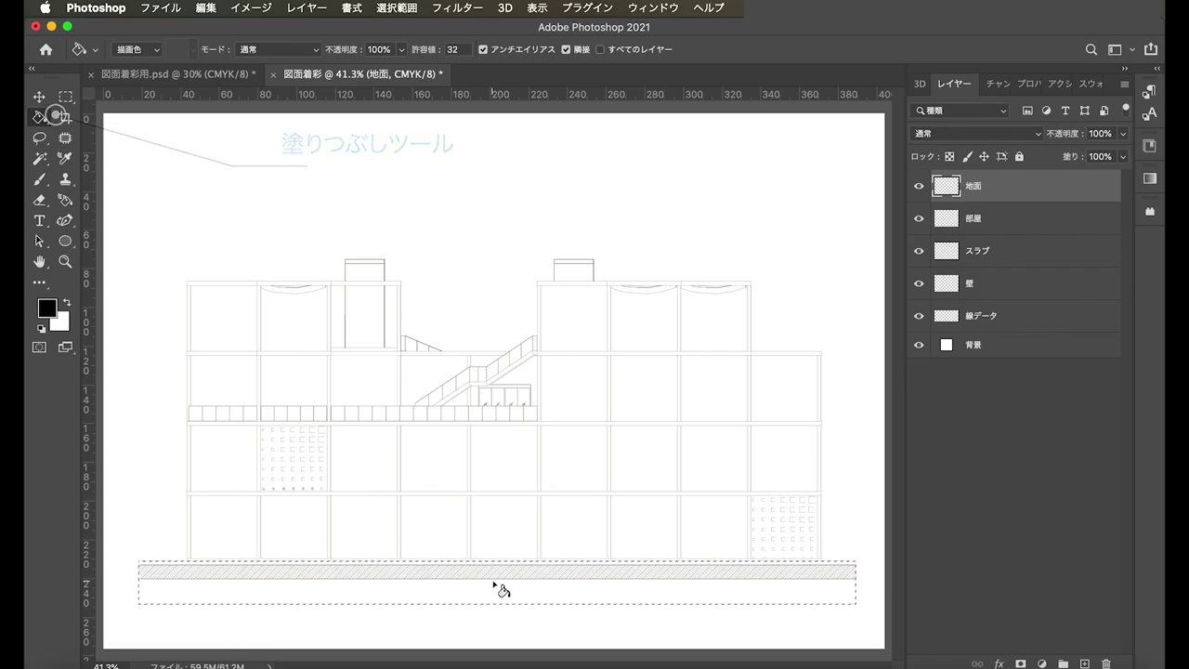
pyautogui.click(437, 577)
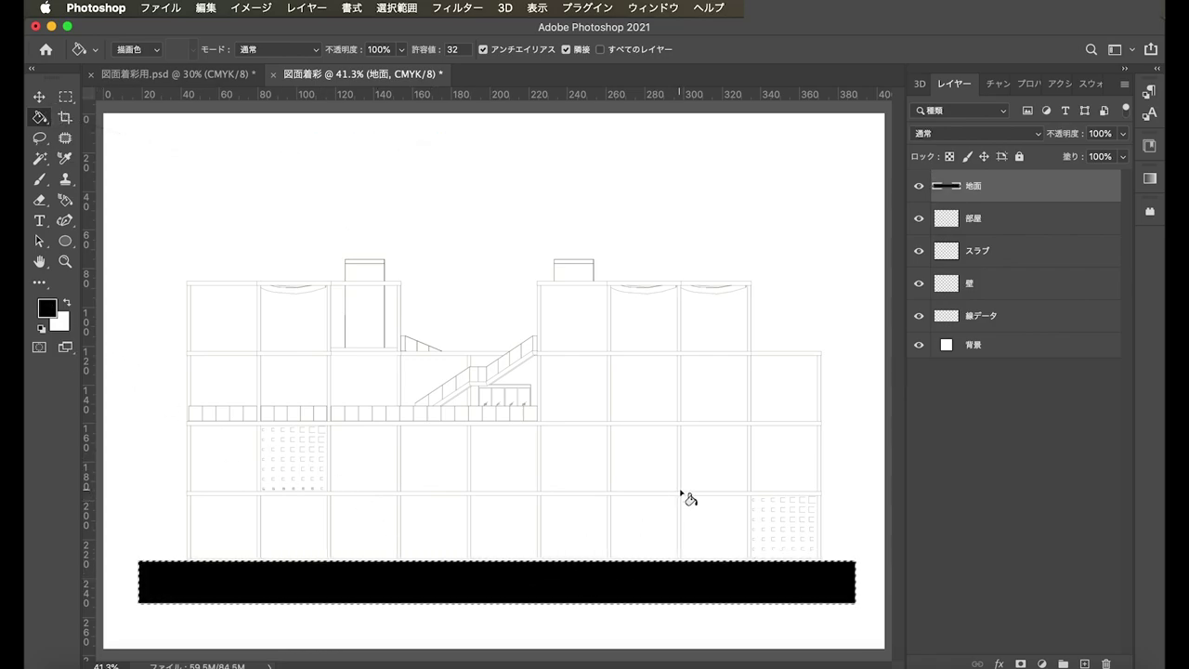
pyautogui.hotkey('ctrl', 'z')
pyautogui.doubleClick(48, 307)
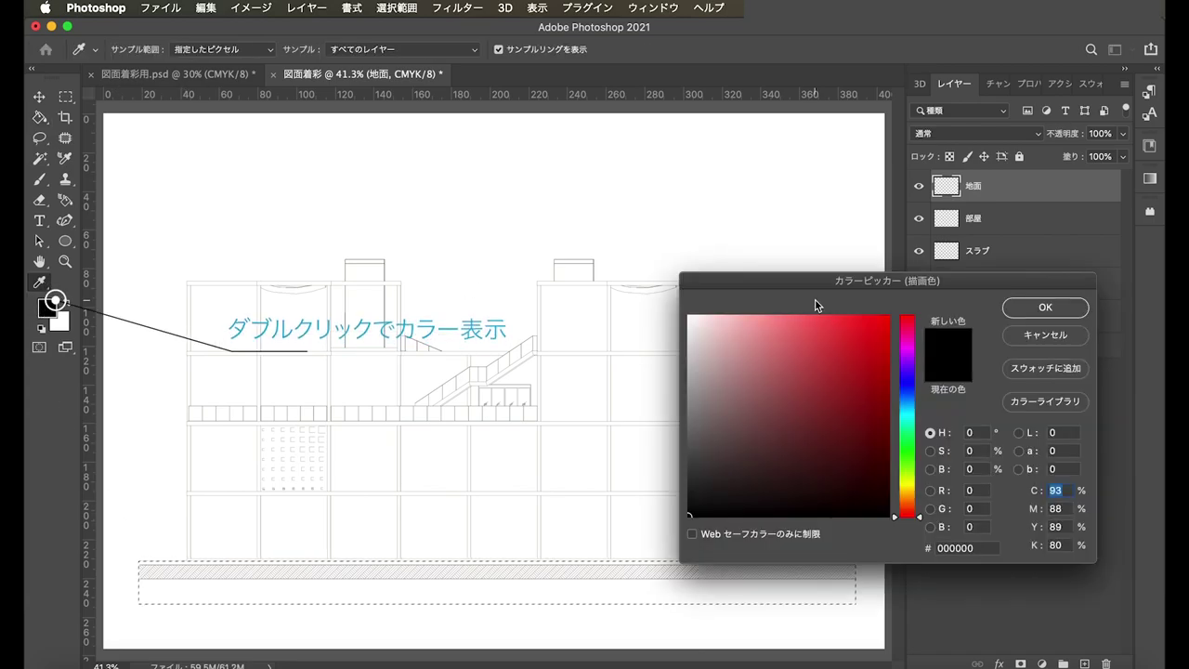
pyautogui.moveTo(915, 517)
pyautogui.mouseDown()
pyautogui.moveTo(918, 501)
pyautogui.moveTo(800, 473)
pyautogui.mouseUp()
pyautogui.press('Return')
pyautogui.press('g')
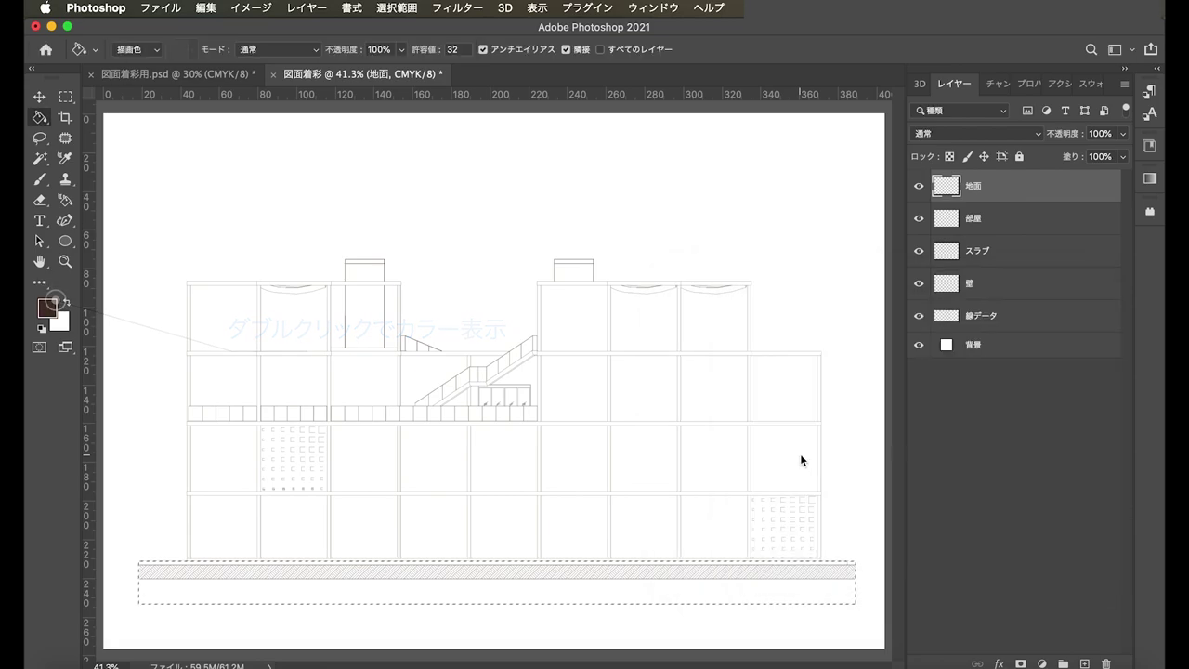
pyautogui.click(778, 570)
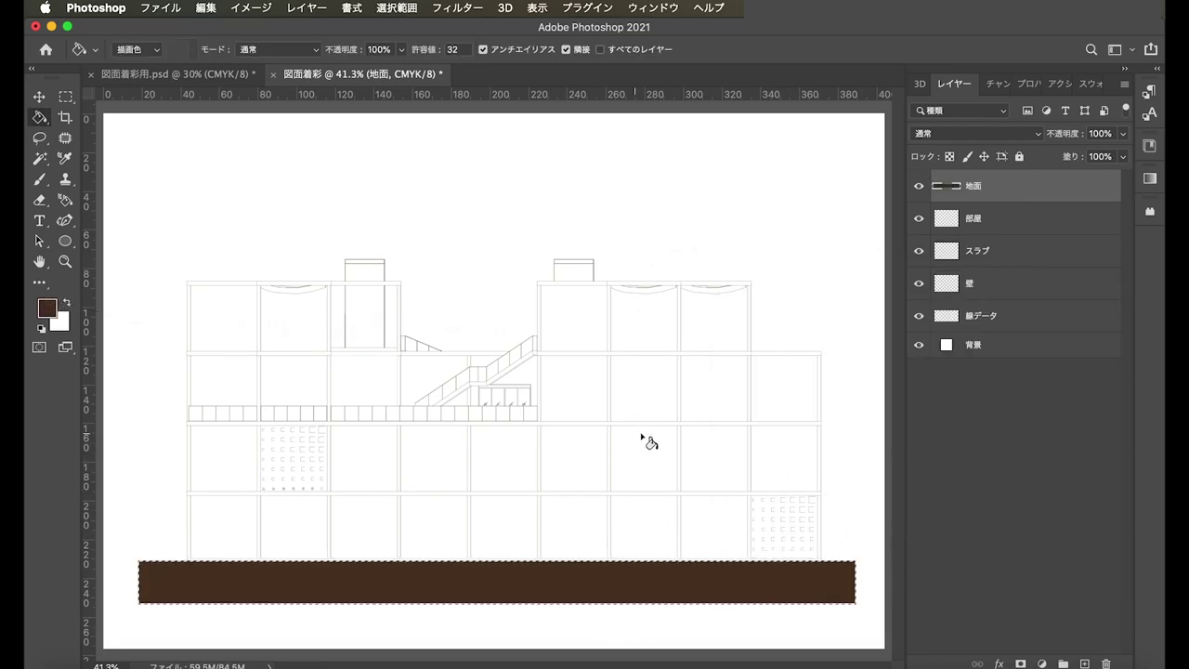
pyautogui.hotkey('ctrl', 'd')
# - Make the 線データ line-drawing layer active and choose the Magic Wand
pyautogui.click(39, 93)
pyautogui.click(212, 158)
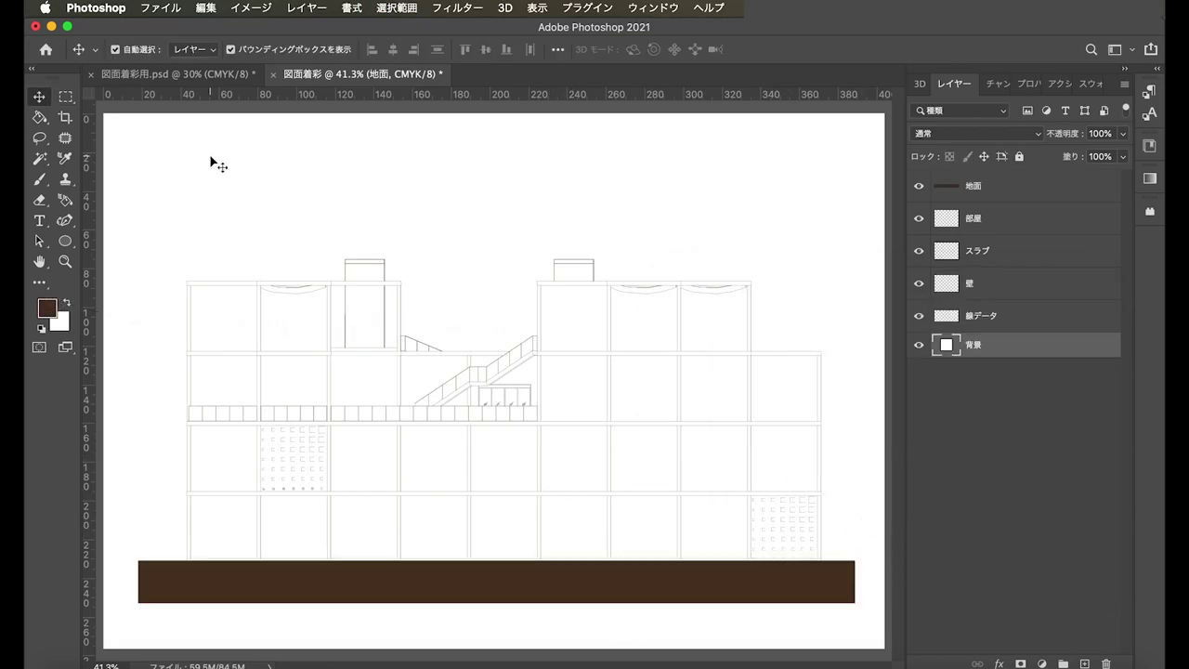
pyautogui.scroll(-2, 433, 276)
pyautogui.scroll(-2, 433, 276)
pyautogui.scroll(2, 494, 462)
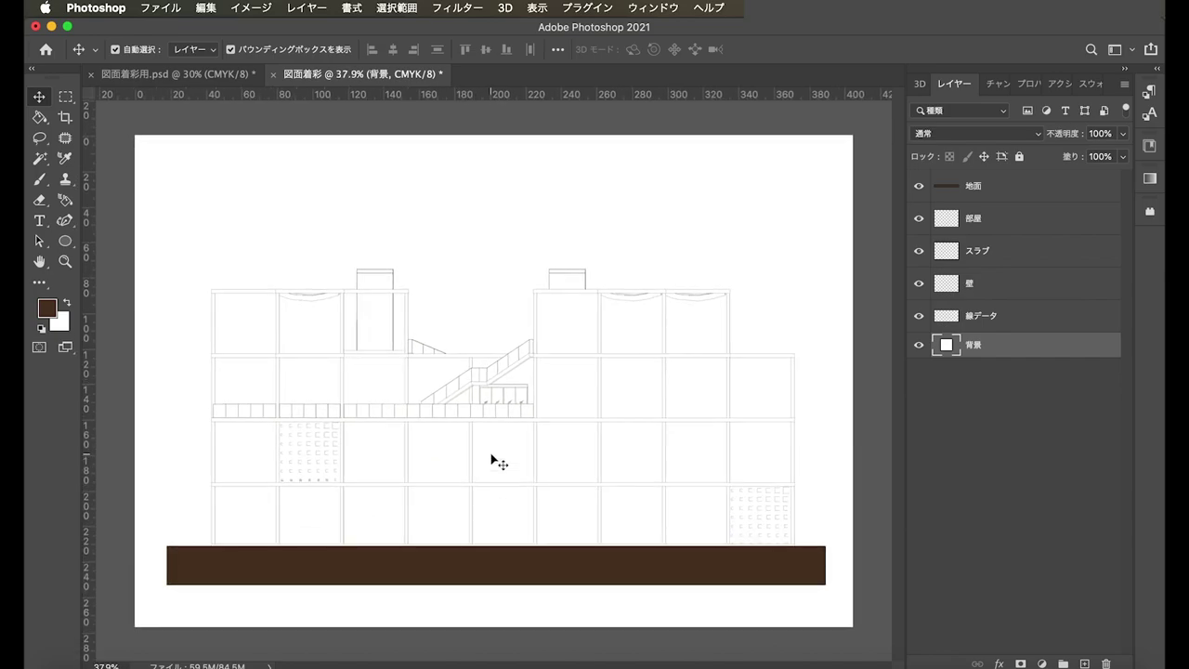
pyautogui.keyDown('super'); pyautogui.click(1049, 336); pyautogui.keyUp('super')
pyautogui.click(1048, 292)
pyautogui.click(1011, 396)
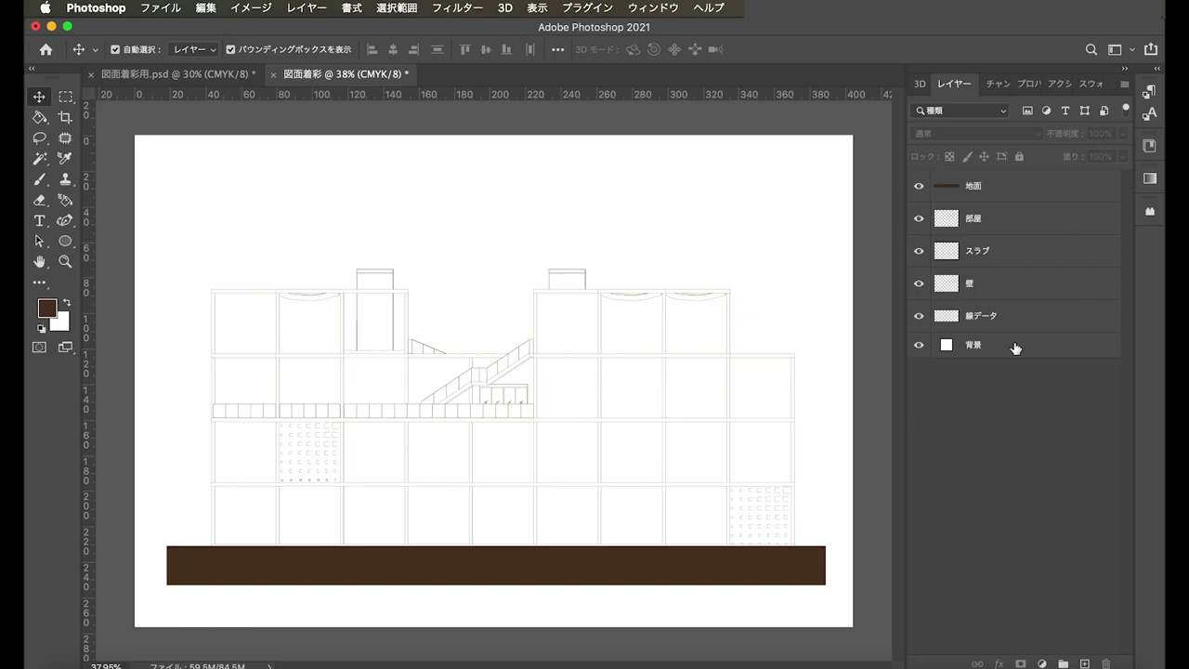
pyautogui.click(1019, 315)
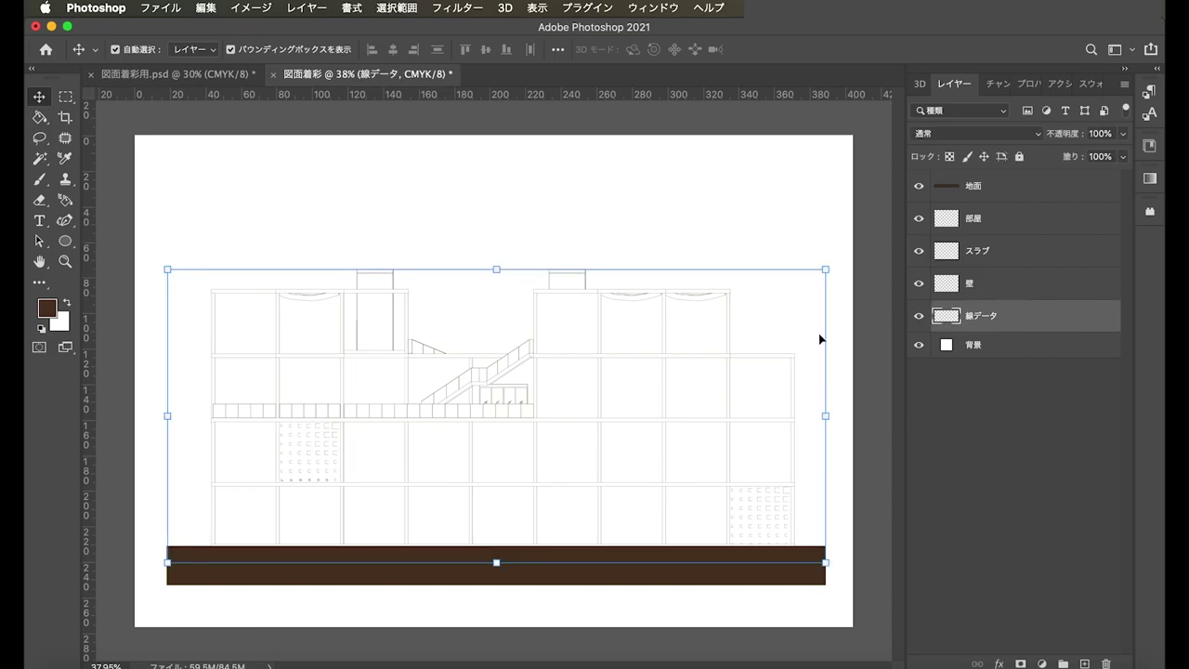
pyautogui.scroll(3, 146, 345)
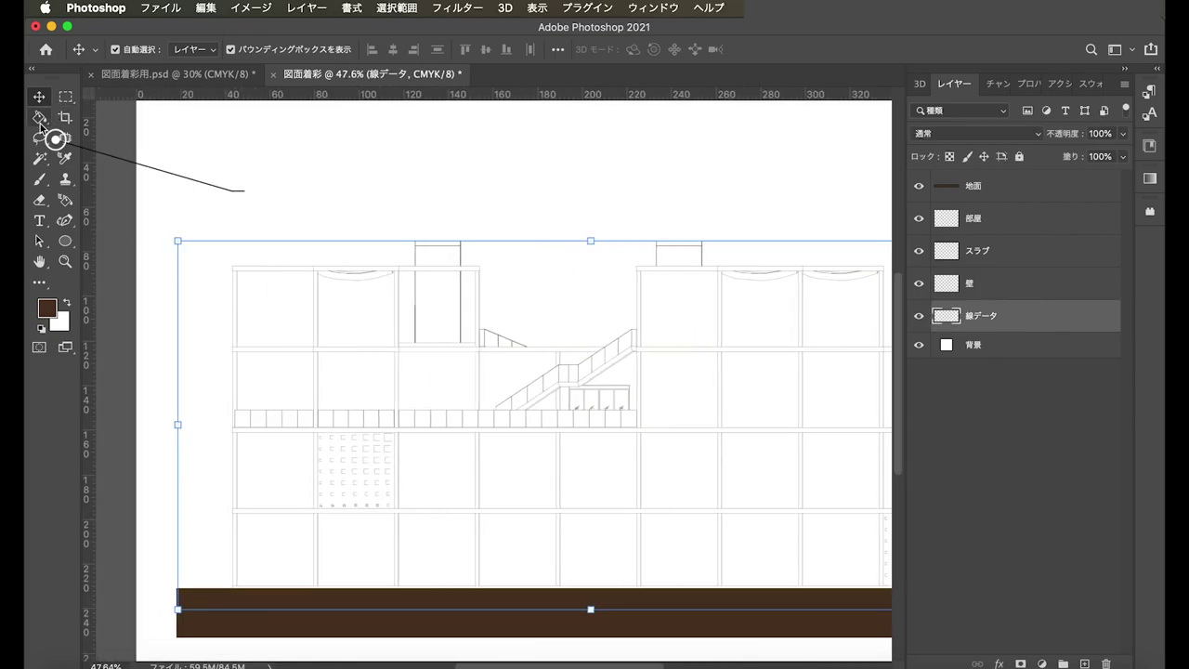
pyautogui.click(39, 158)
pyautogui.rightClick(39, 158)
pyautogui.click(95, 191)
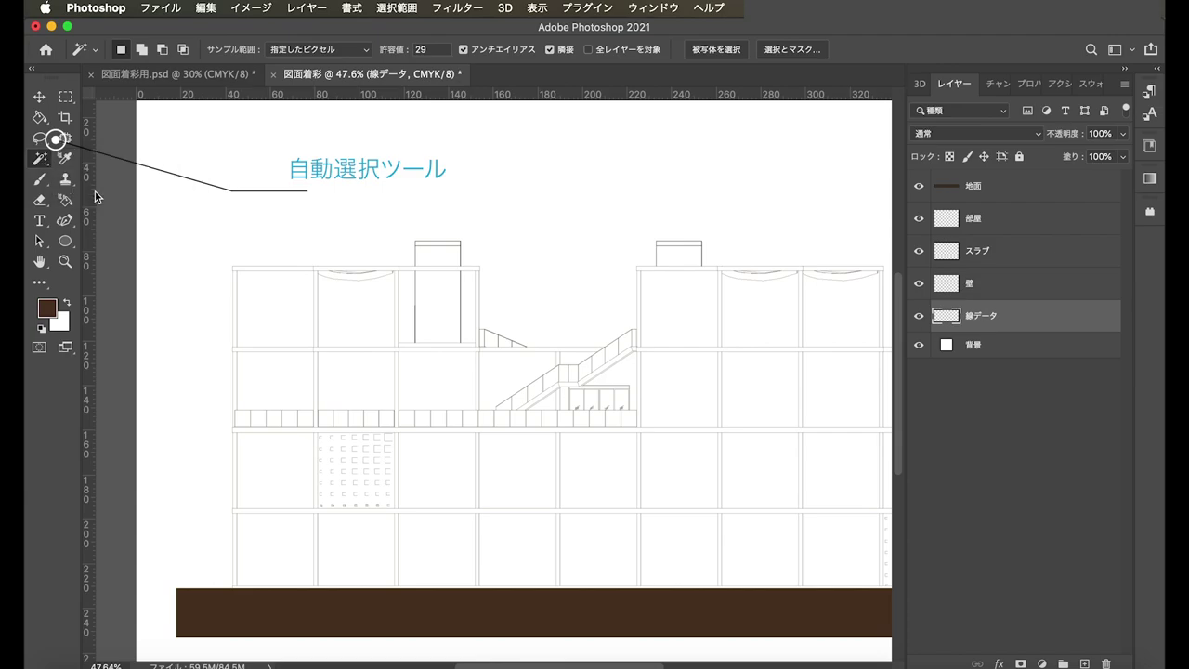
# - Magic Wand-select the six upper and lower wall strips on the left
pyautogui.scroll(2, 251, 335)
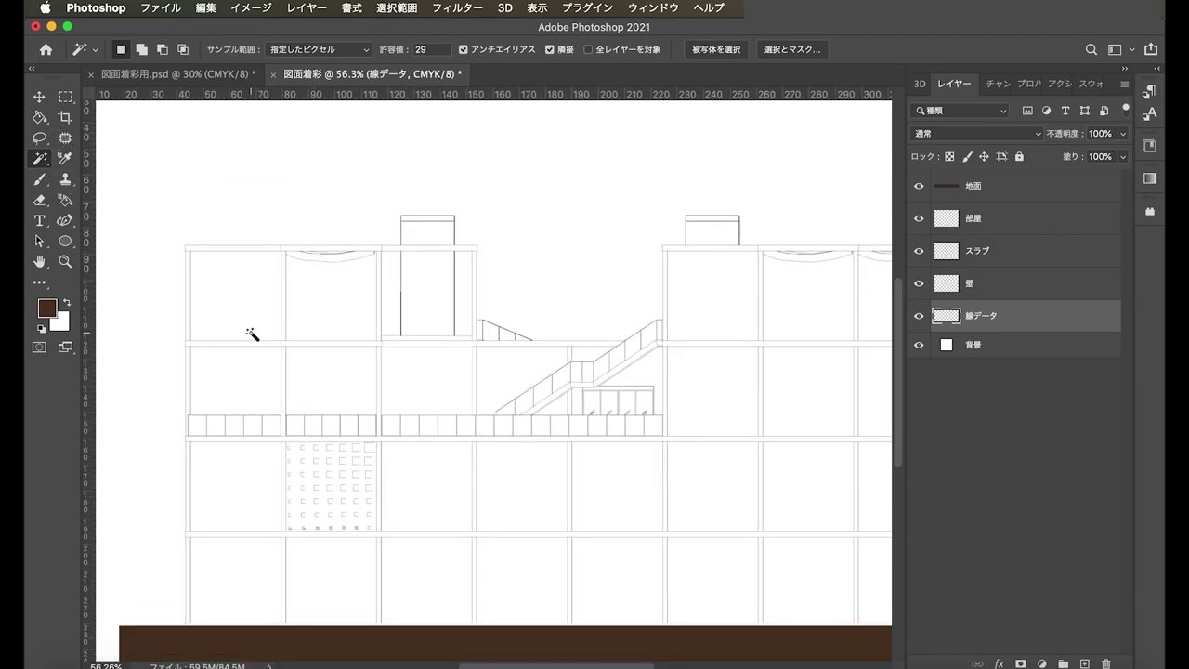
pyautogui.hscroll(-2, 251, 335)
pyautogui.scroll(-1, 251, 335)
pyautogui.scroll(2, 261, 258)
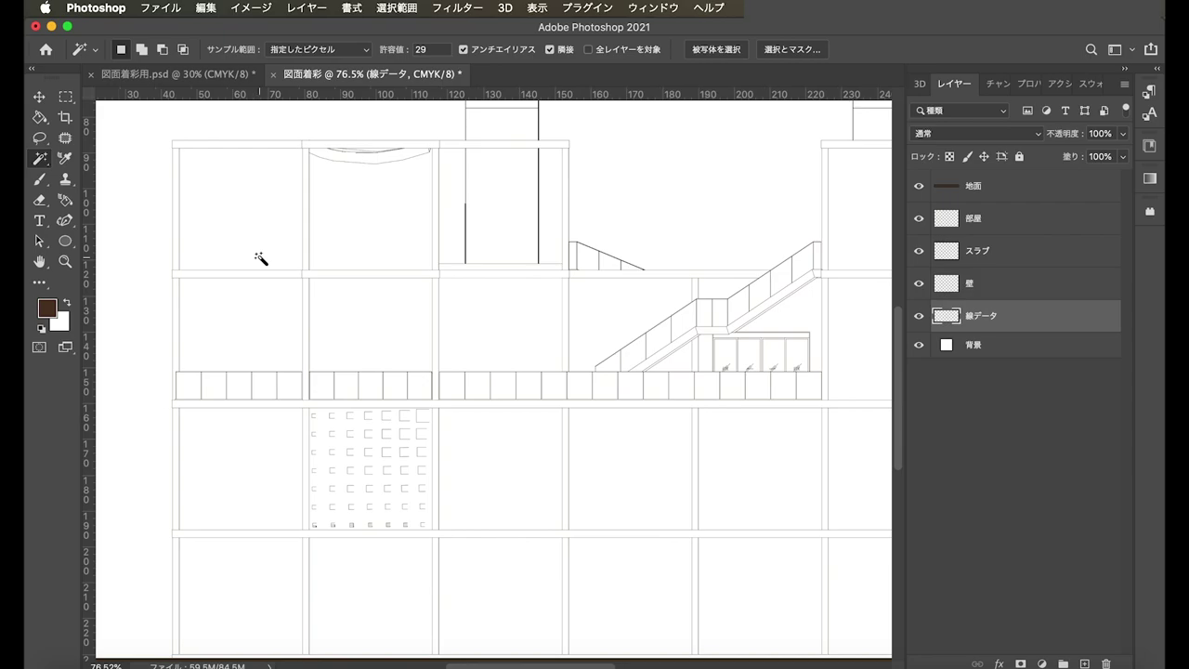
pyautogui.scroll(1, 261, 258)
pyautogui.scroll(1, 273, 215)
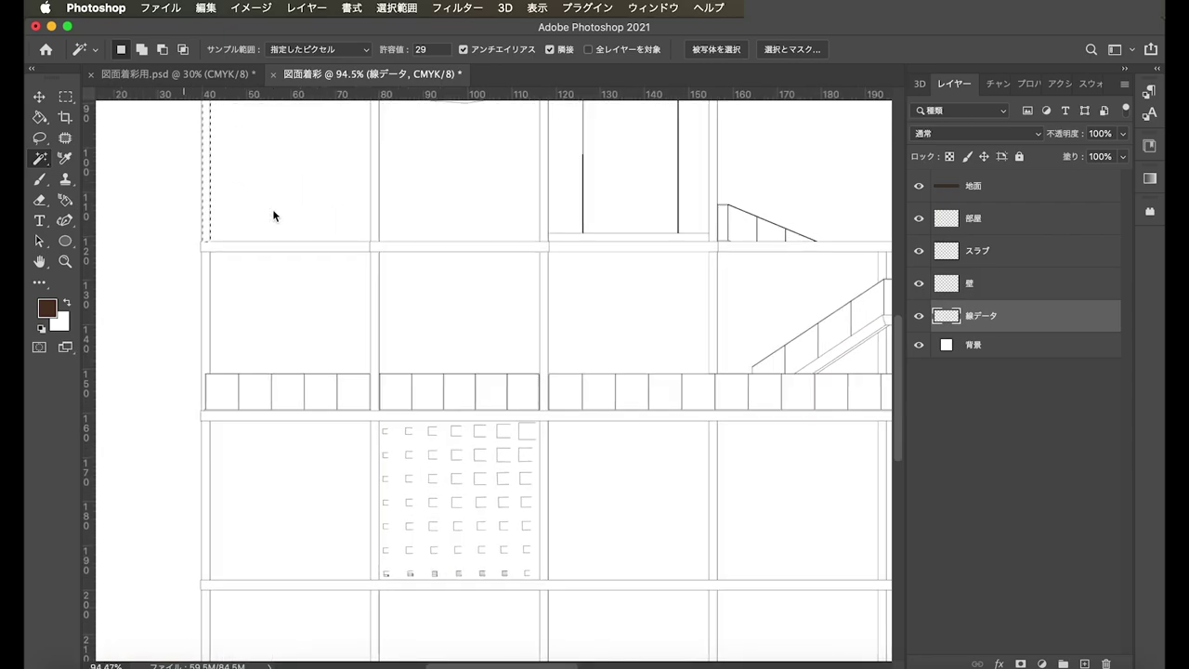
pyautogui.scroll(1, 273, 215)
pyautogui.scroll(1, 273, 214)
pyautogui.scroll(1, 273, 212)
pyautogui.hscroll(-1, 273, 212)
pyautogui.click(307, 182)
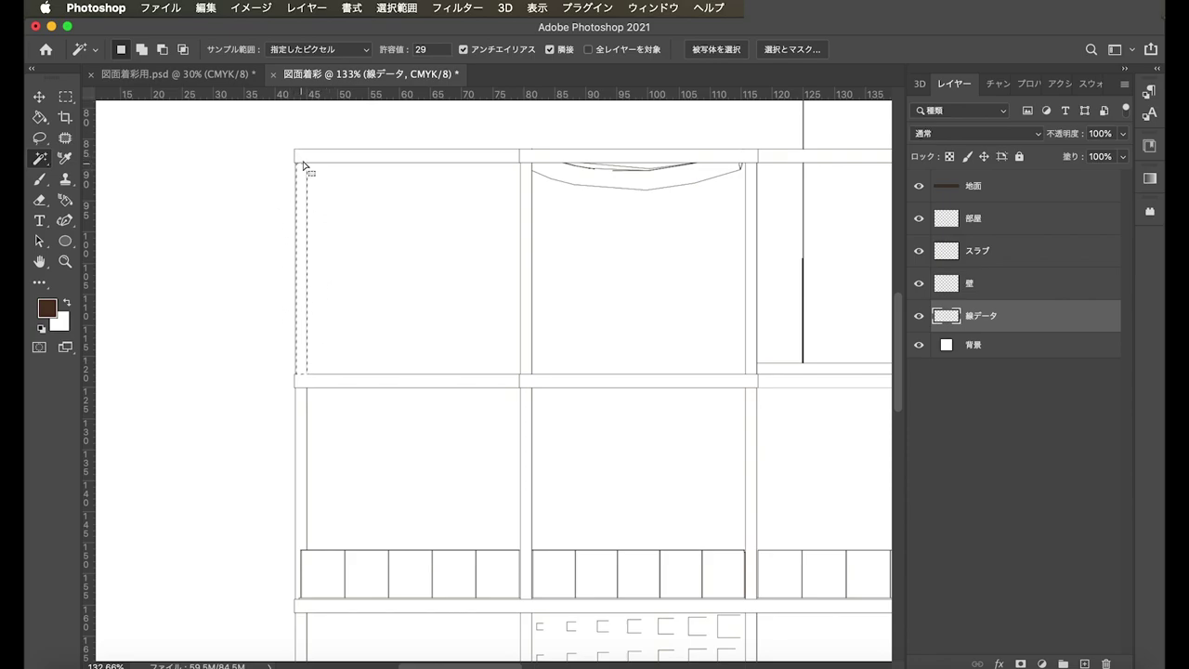
pyautogui.keyDown('shift'); pyautogui.click(526, 232); pyautogui.keyUp('shift')
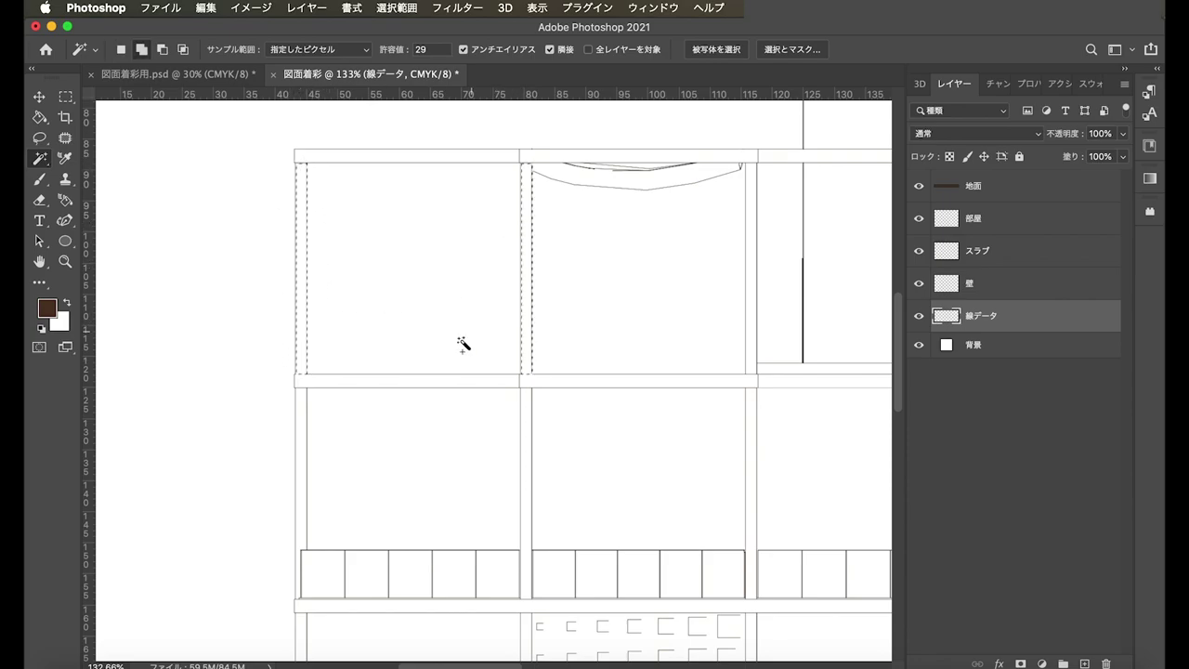
pyautogui.keyDown('shift'); pyautogui.click(302, 409); pyautogui.keyUp('shift')
pyautogui.keyDown('shift'); pyautogui.click(527, 403); pyautogui.keyUp('shift')
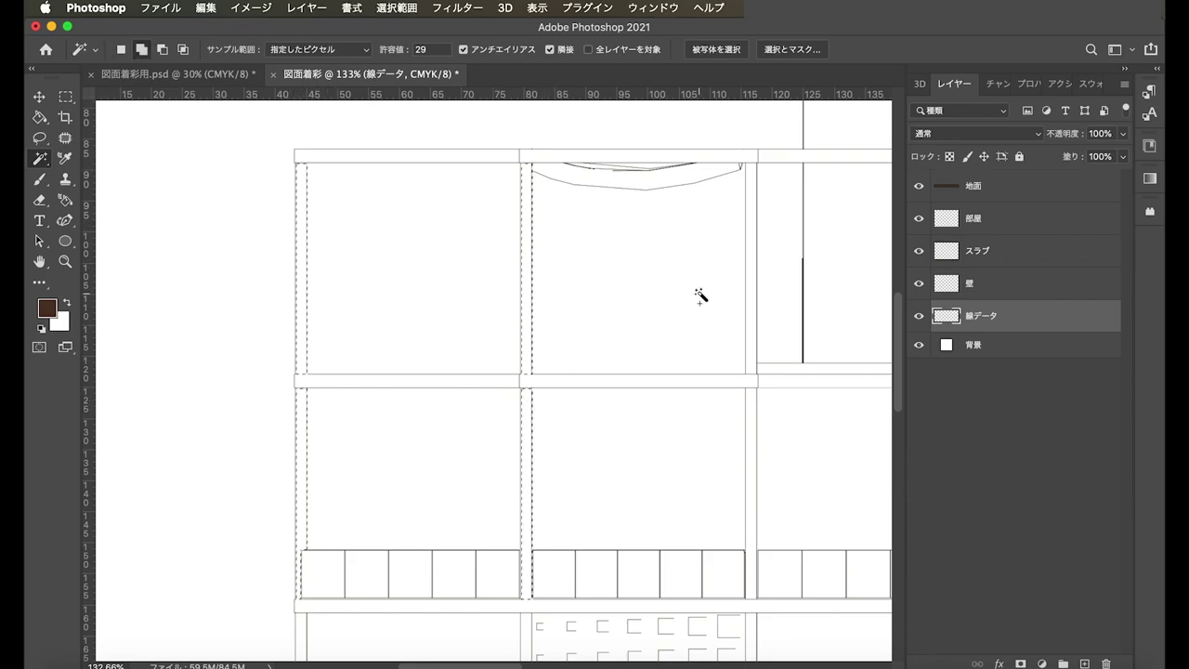
pyautogui.keyDown('shift'); pyautogui.click(751, 288); pyautogui.keyUp('shift')
pyautogui.keyDown('shift'); pyautogui.click(751, 404); pyautogui.keyUp('shift')
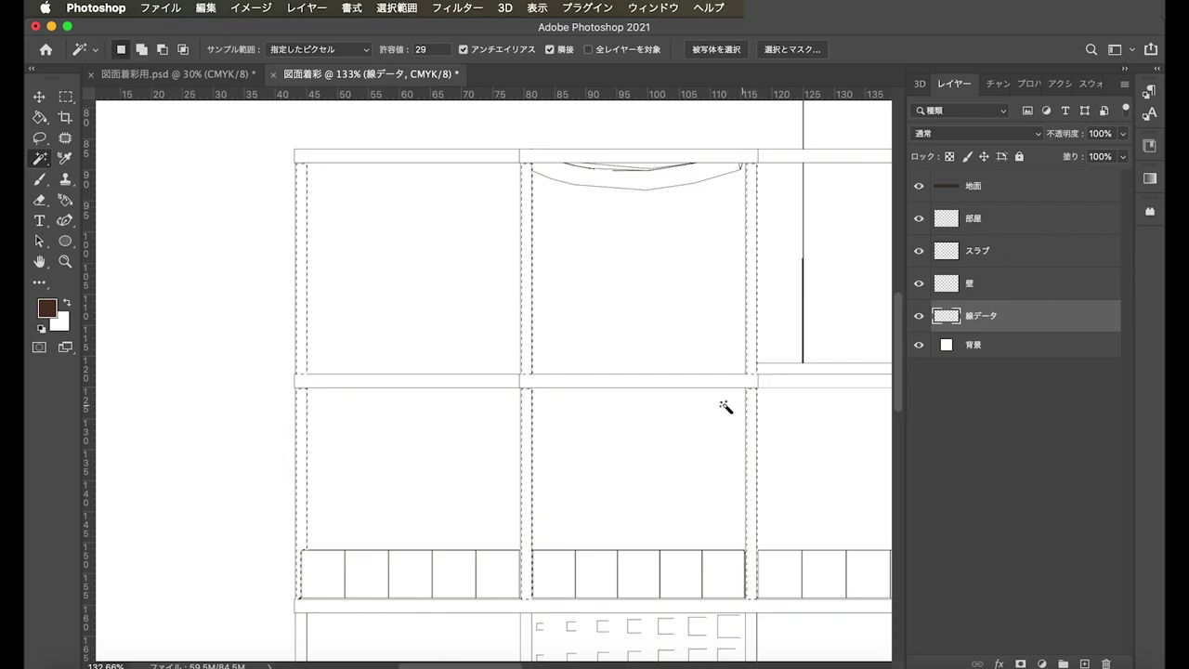
# - Add the next wall segment down and the bottom-left segment to the selection
pyautogui.scroll(-3, 550, 371)
pyautogui.scroll(-2, 550, 370)
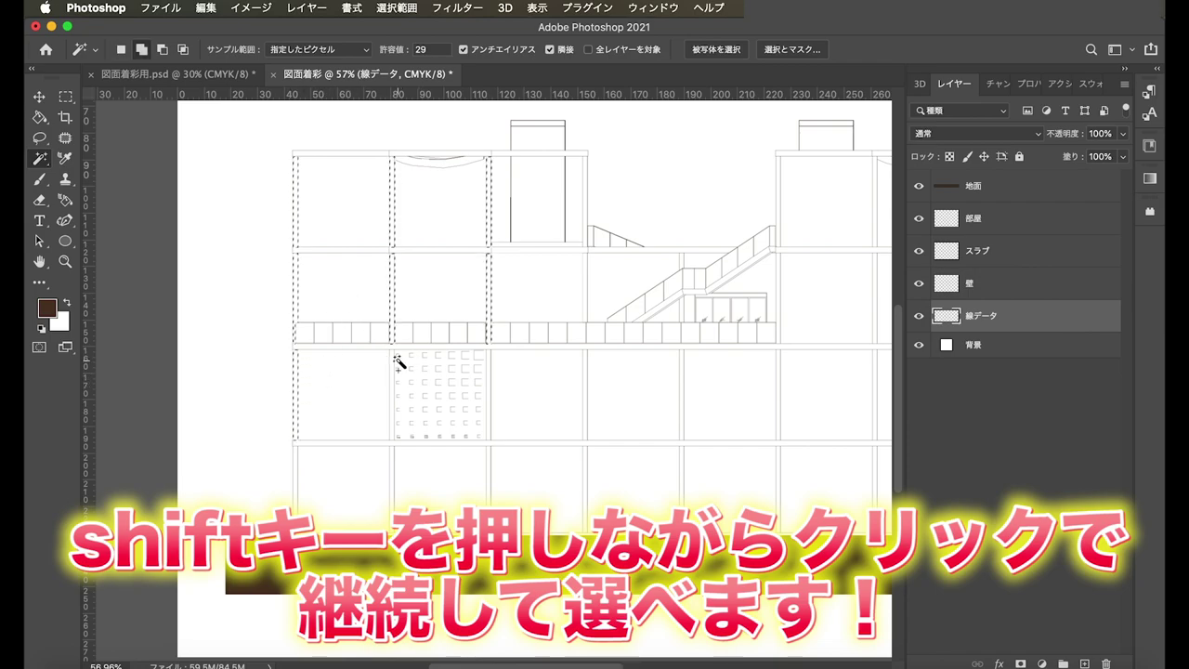
pyautogui.keyDown('shift'); pyautogui.click(396, 362); pyautogui.keyUp('shift')
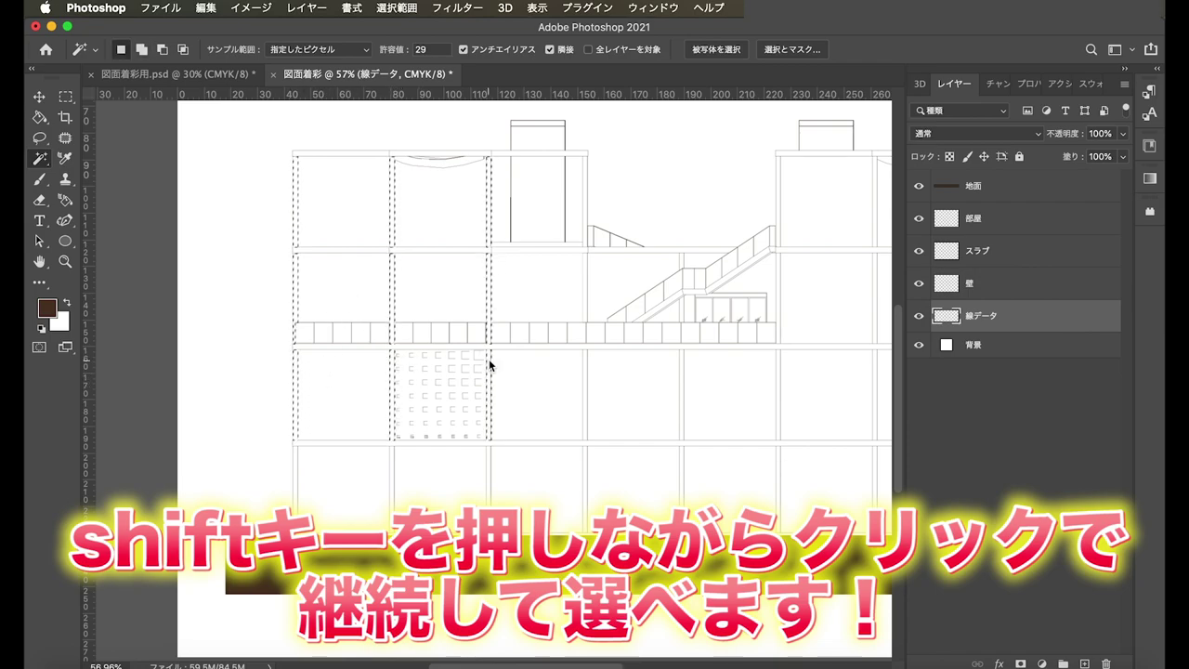
pyautogui.keyDown('shift'); pyautogui.click(302, 464); pyautogui.keyUp('shift')
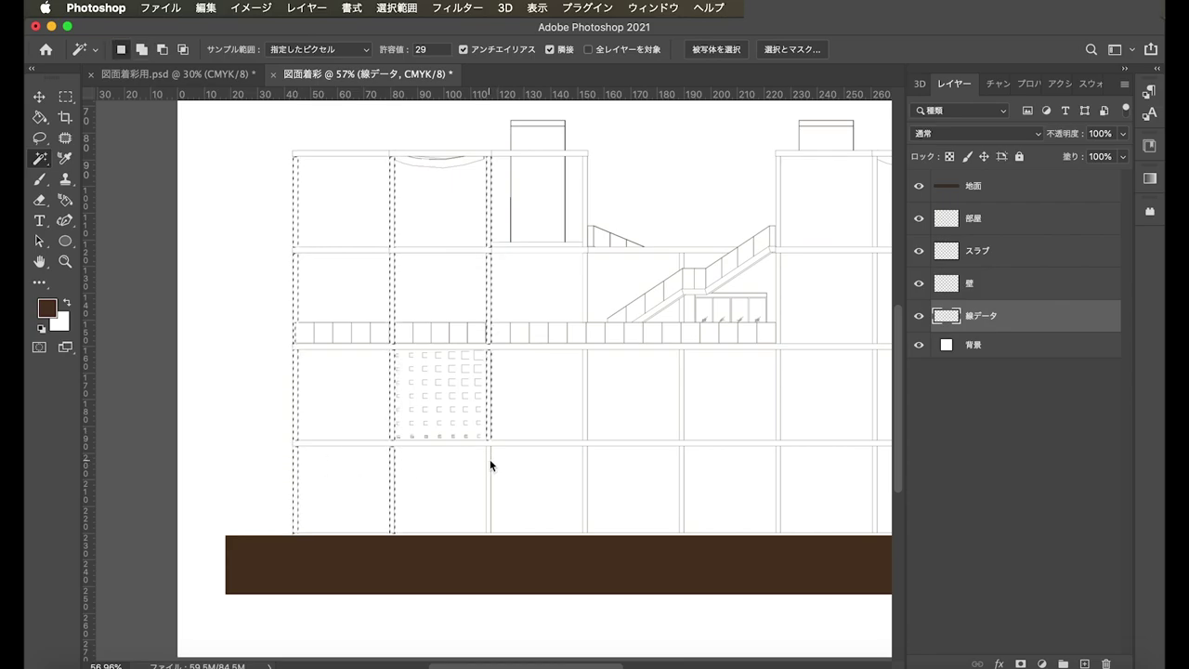
pyautogui.scroll(-2, 498, 419)
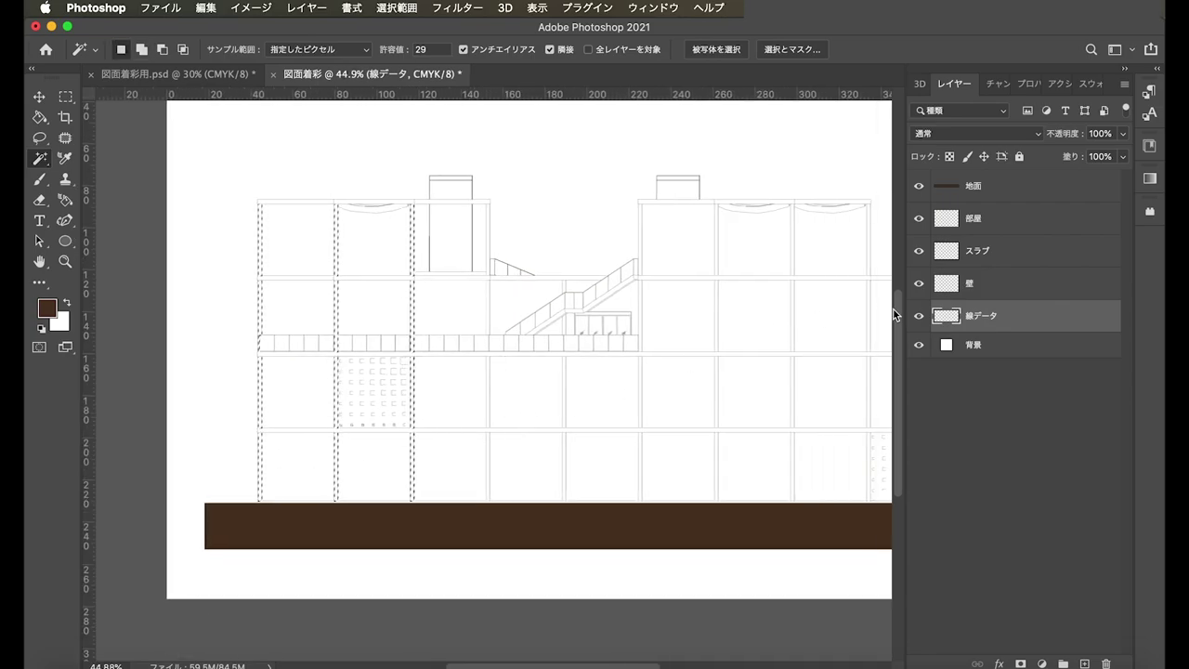
# - Fill the selected wall strips pure black on the 壁 layer
pyautogui.click(1029, 291)
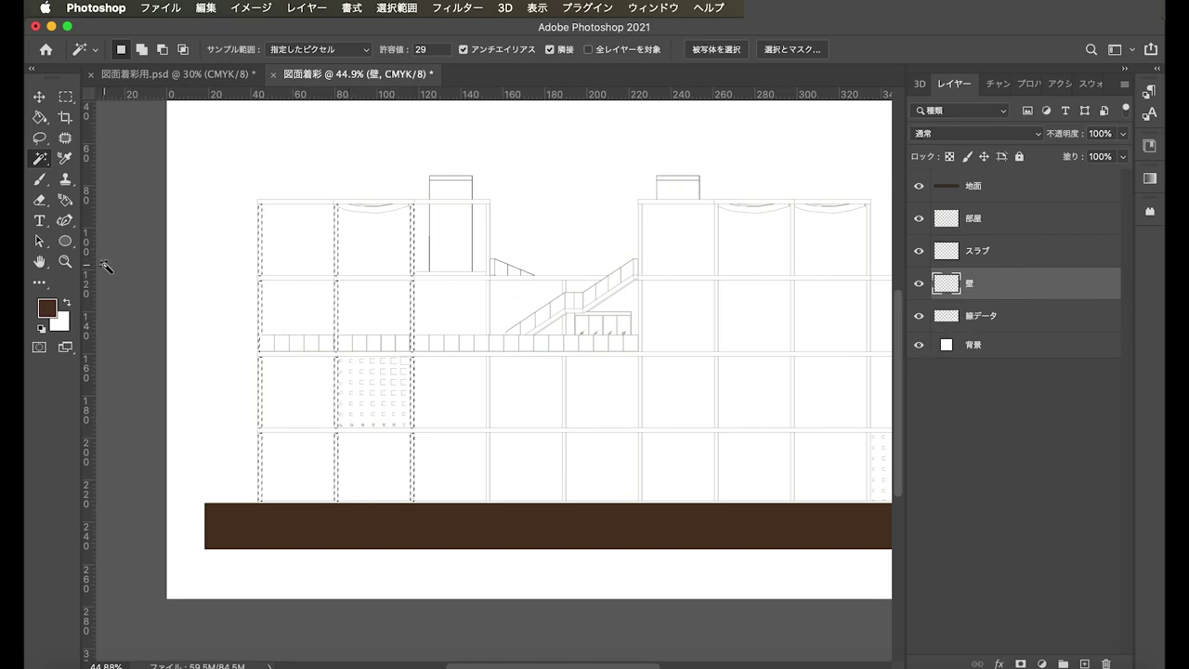
pyautogui.moveTo(39, 117); pyautogui.dragTo(113, 134)
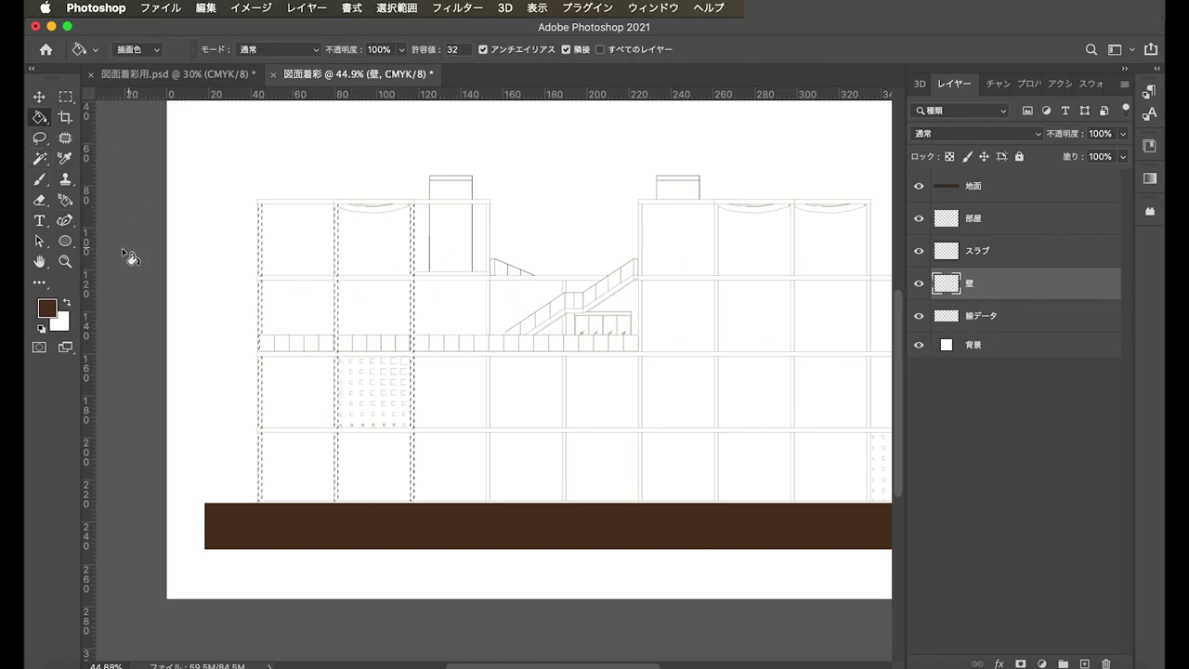
pyautogui.click(46, 308)
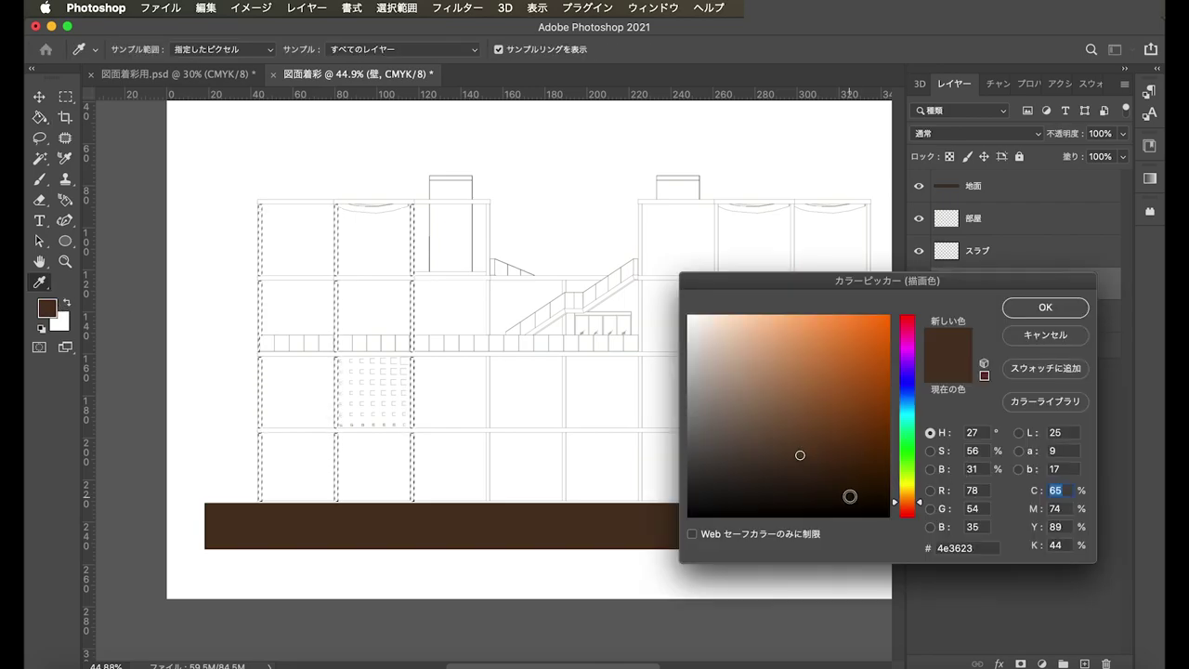
pyautogui.moveTo(874, 501); pyautogui.dragTo(893, 517)
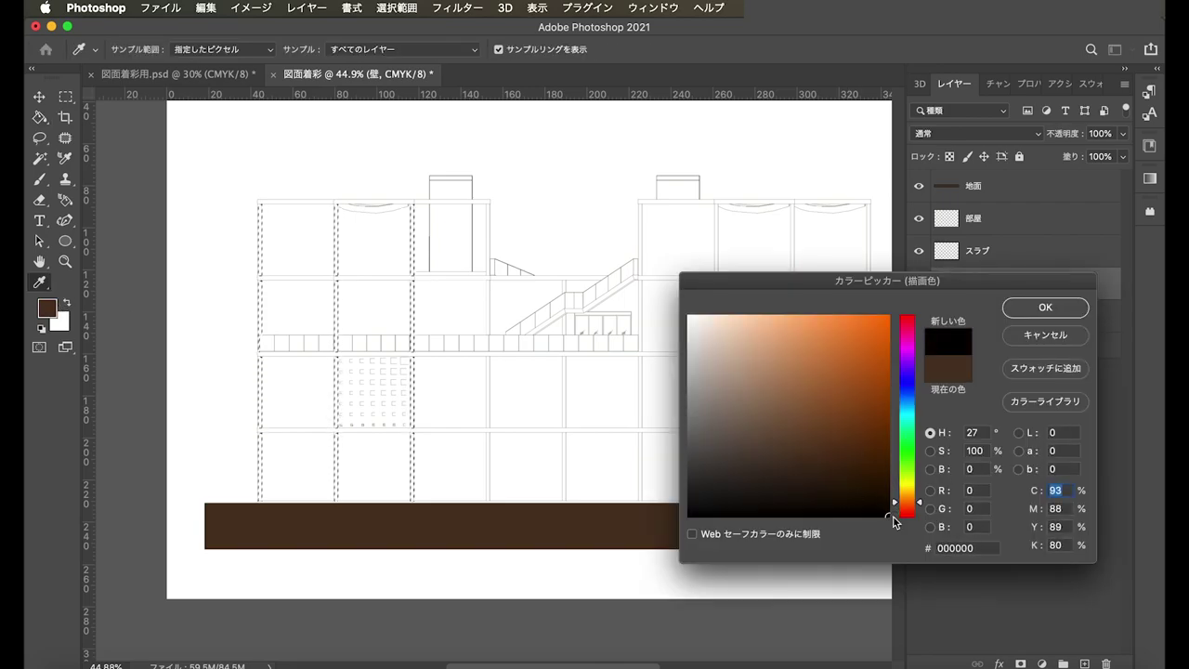
pyautogui.press('Return')
pyautogui.click(412, 312)
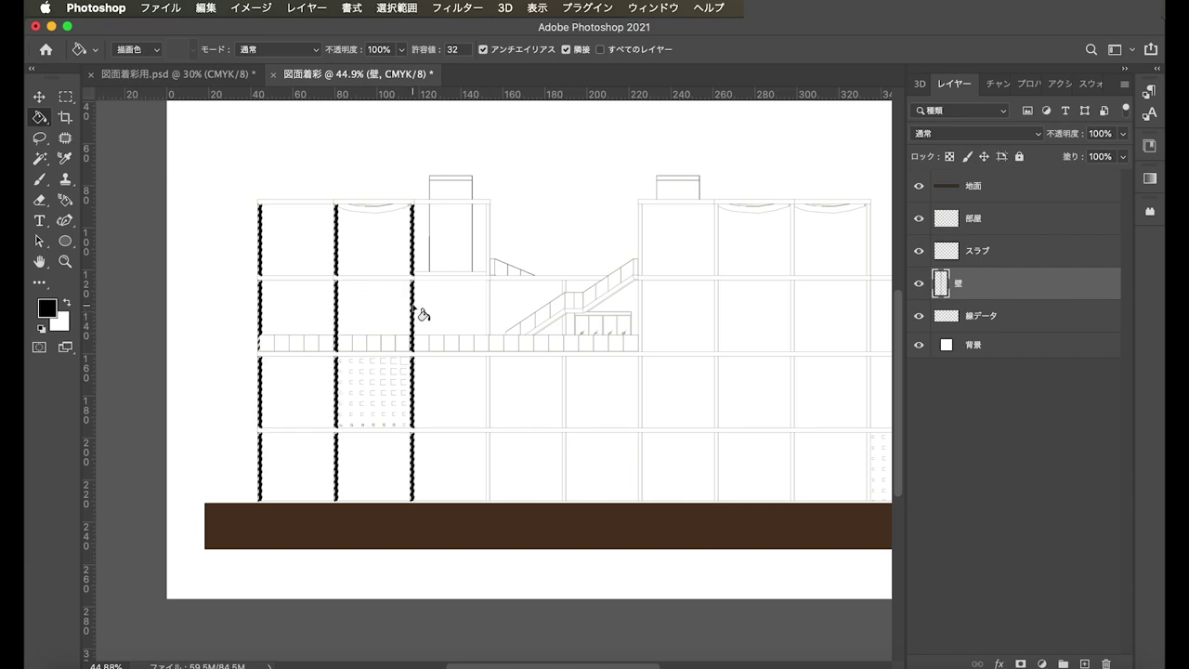
pyautogui.hscroll(3, 465, 275)
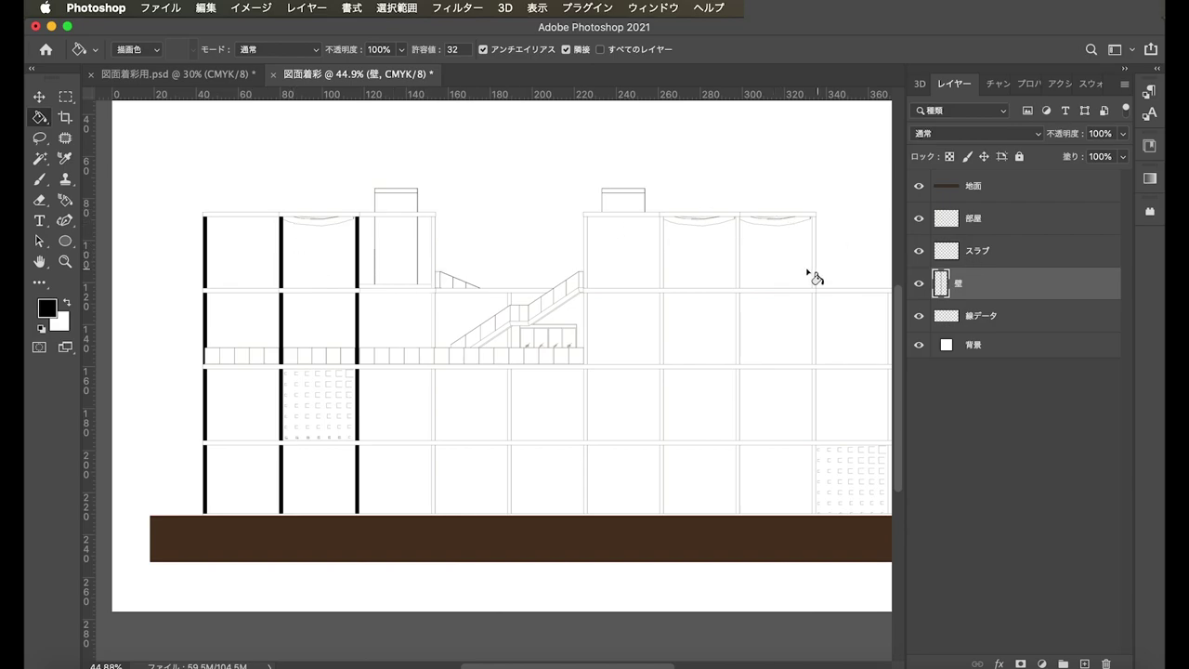
pyautogui.click(1040, 255)
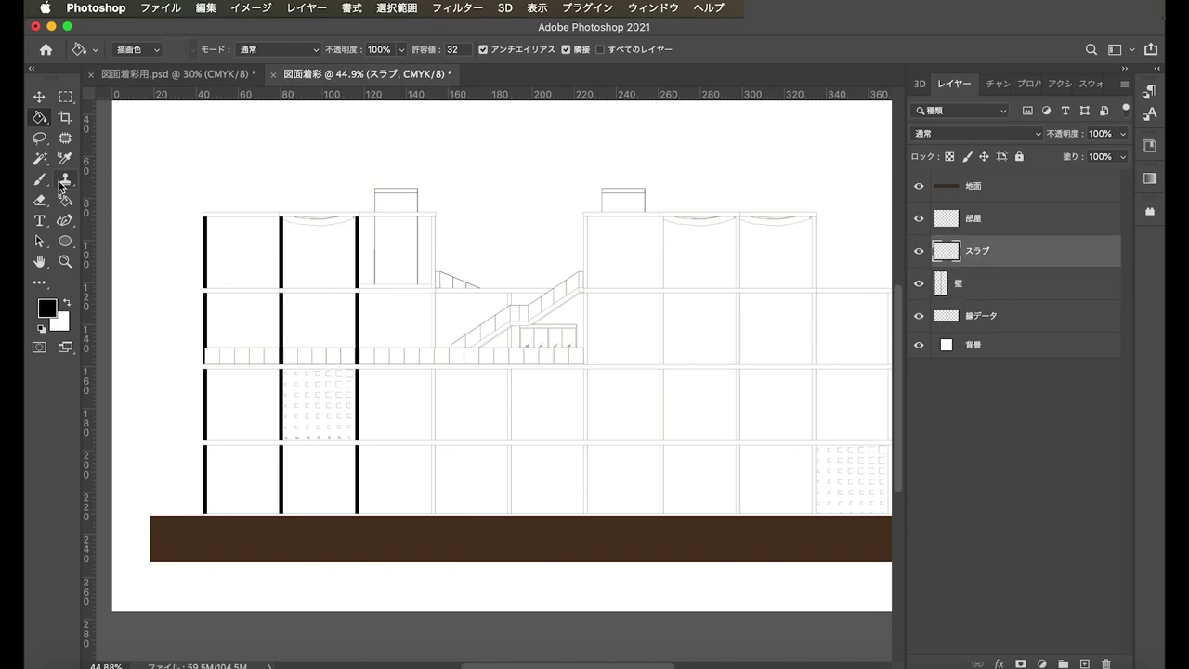
# - Magic Wand-select the upper and lower floor-slab lines on 線データ
pyautogui.click(982, 319)
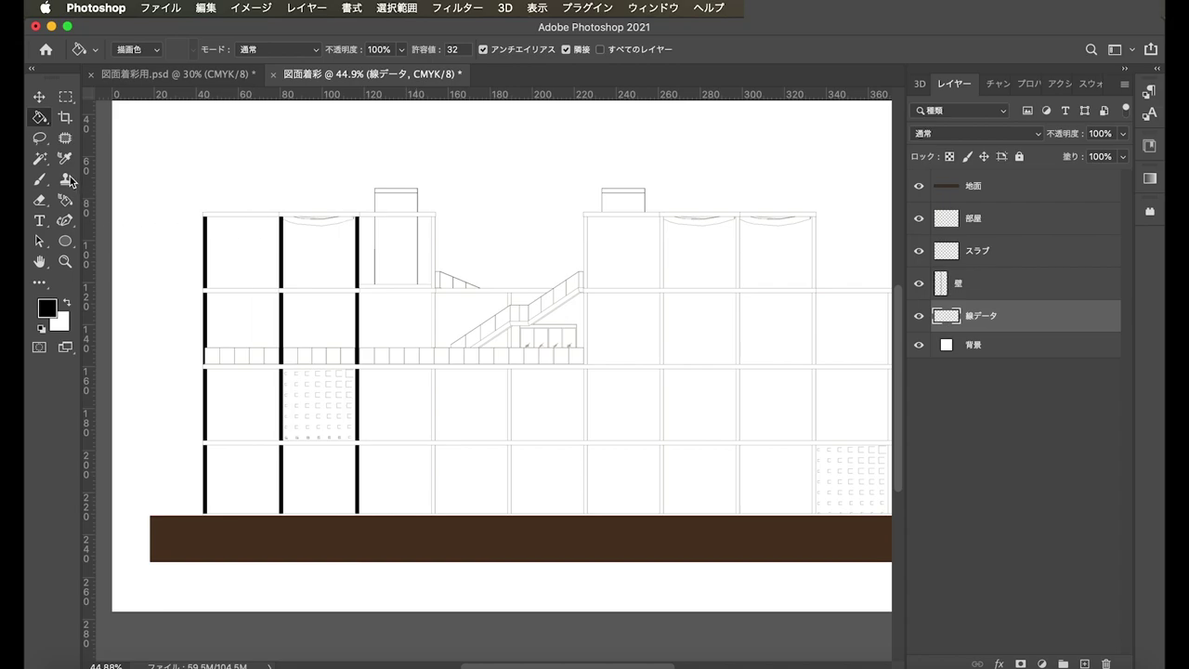
pyautogui.click(39, 157)
pyautogui.click(116, 187)
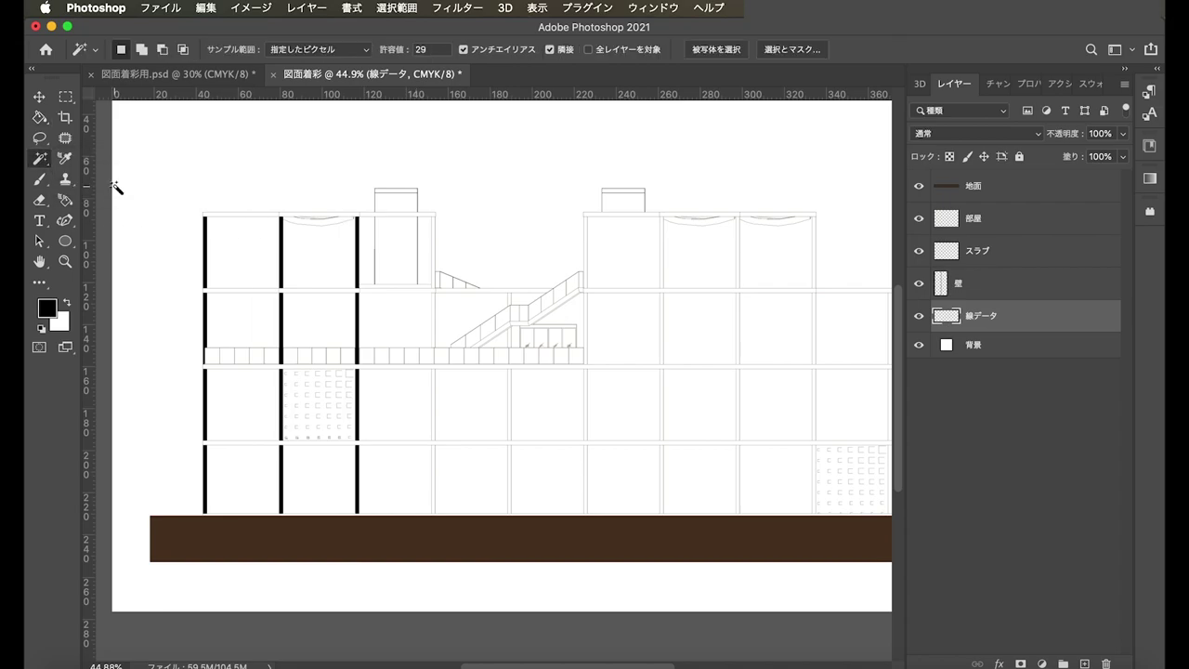
pyautogui.click(424, 443)
pyautogui.keyDown('shift'); pyautogui.click(526, 368); pyautogui.keyUp('shift')
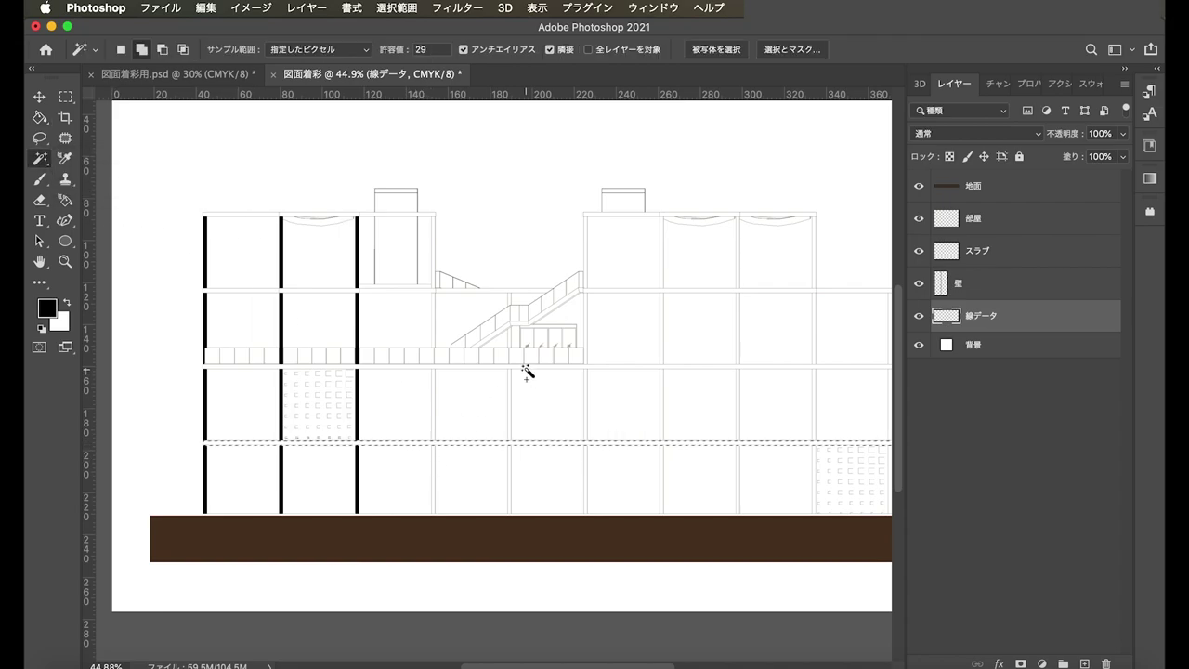
pyautogui.hscroll(2, 557, 372)
# - Fill the slab selection black on the スラブ layer and deselect
pyautogui.click(1039, 260)
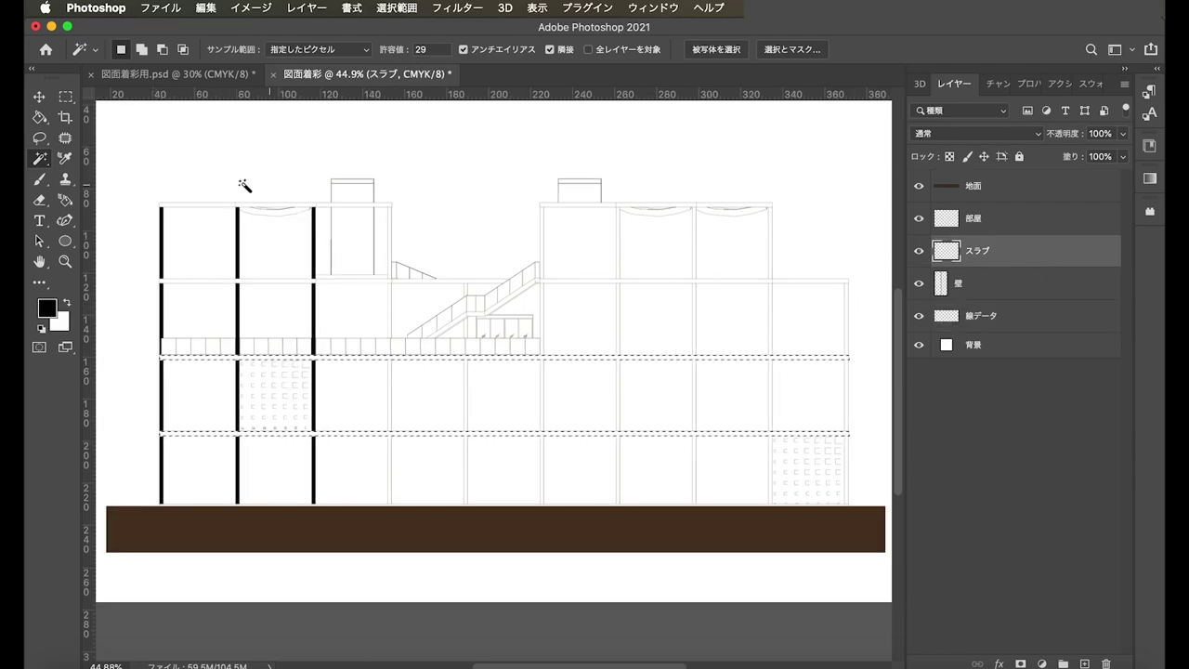
pyautogui.click(39, 118)
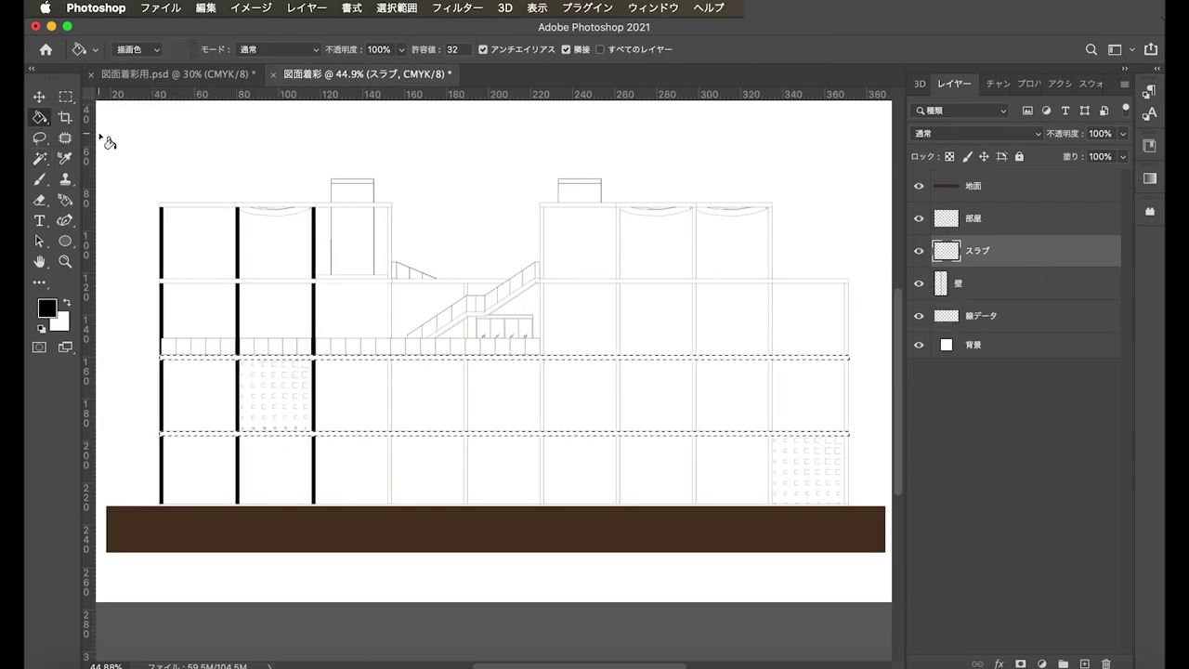
pyautogui.click(353, 360)
pyautogui.hotkey('ctrl', 'd')
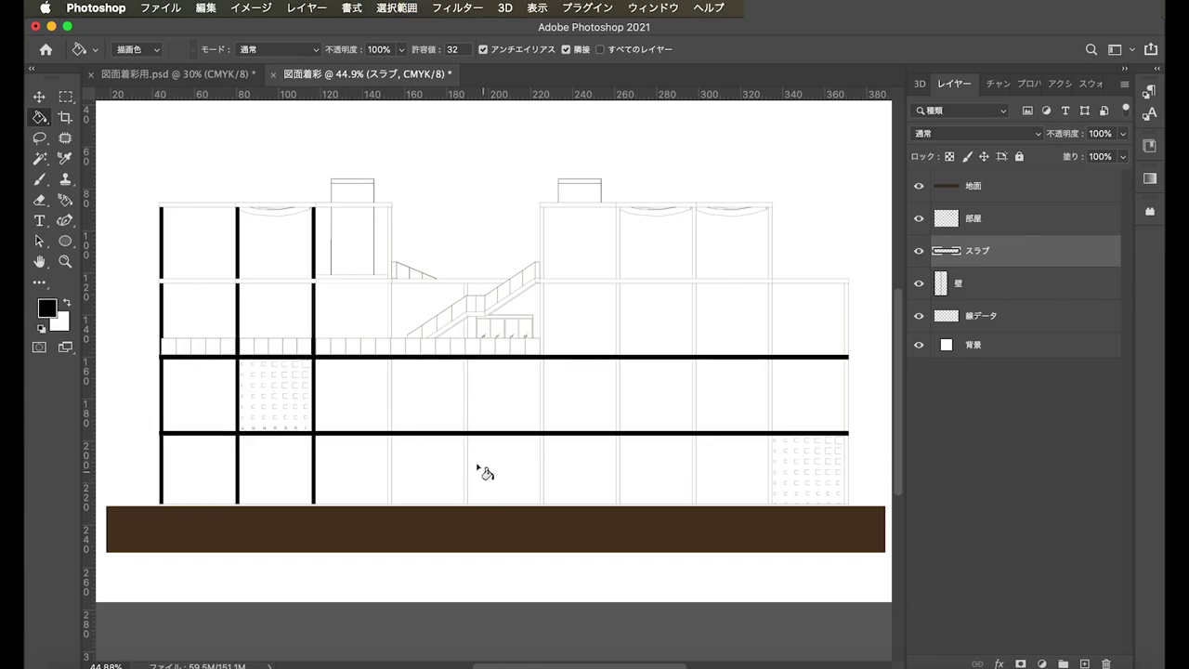
pyautogui.click(1027, 228)
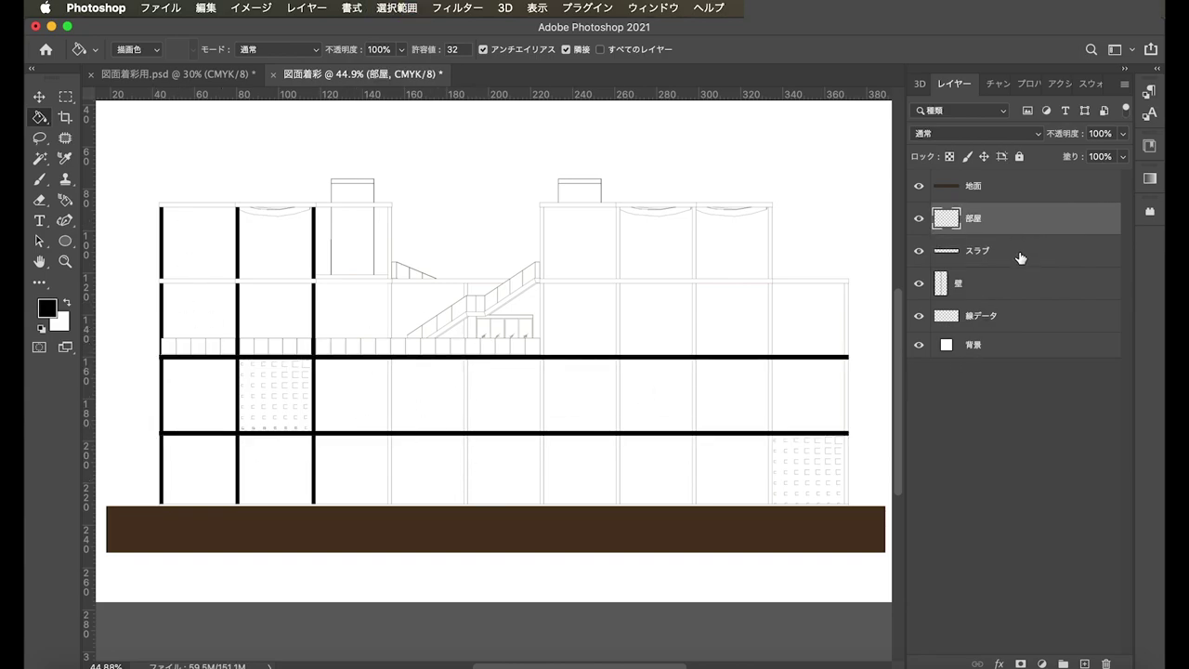
# - Magic Wand-select three room cells in the right block on 線データ
pyautogui.click(986, 325)
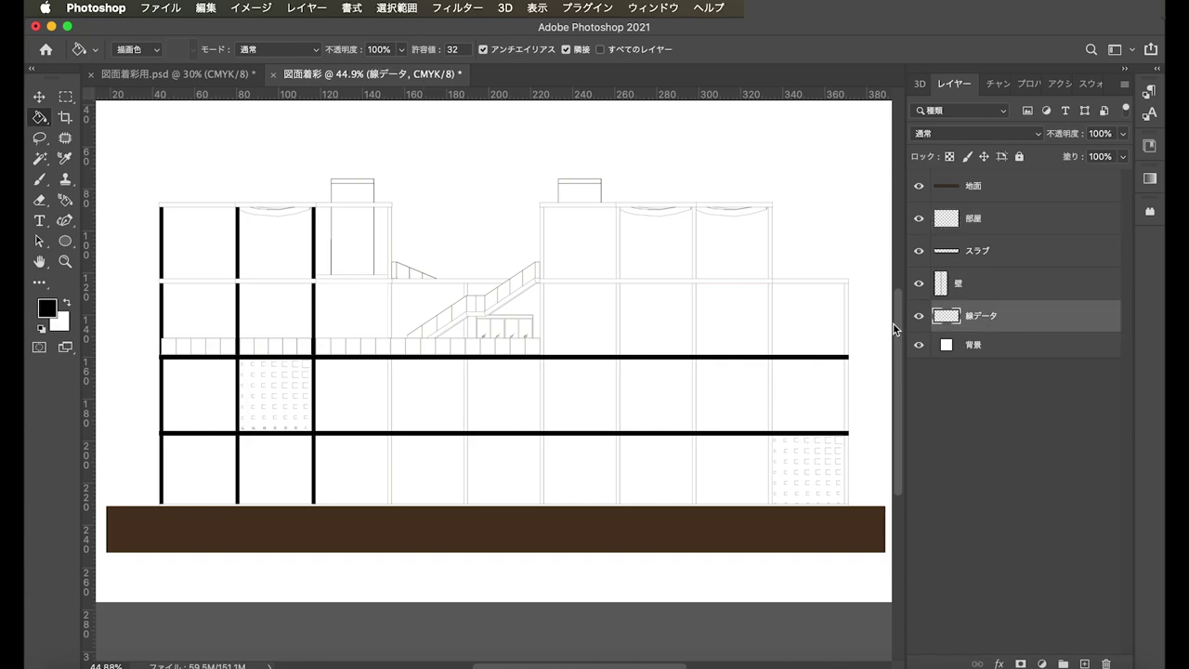
pyautogui.press('w')
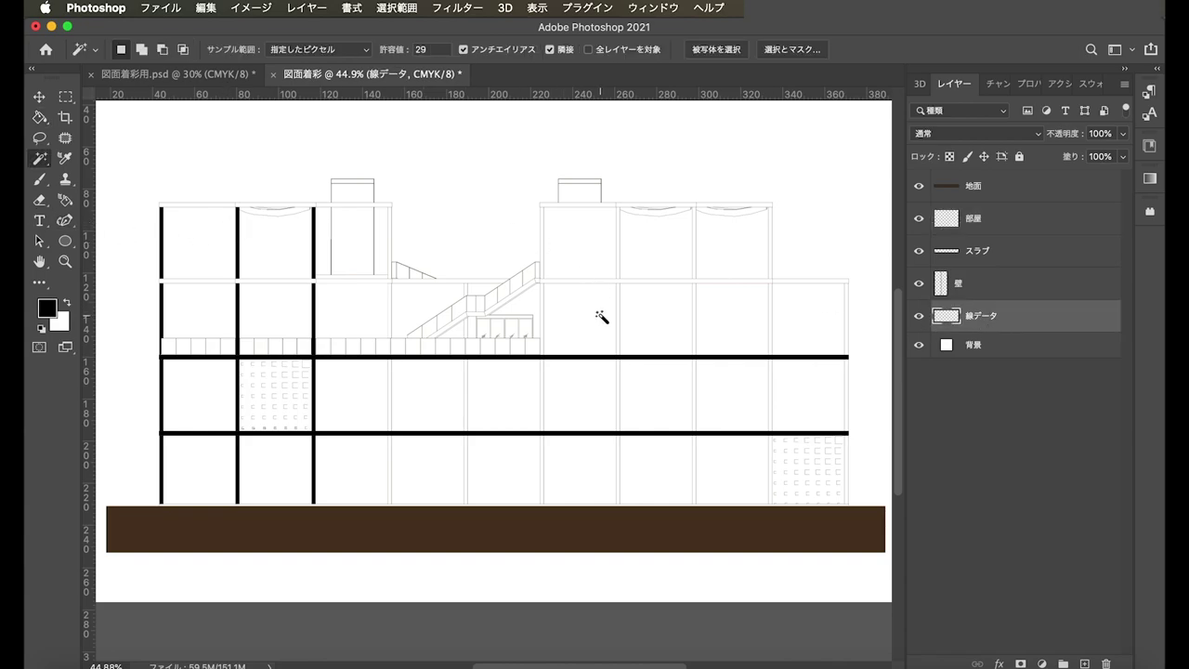
pyautogui.click(601, 317)
pyautogui.keyDown('shift'); pyautogui.click(676, 315); pyautogui.keyUp('shift')
pyautogui.keyDown('shift'); pyautogui.click(743, 319); pyautogui.keyUp('shift')
# - On the 部屋 layer, set the foreground colour to light yellow #ffea98
pyautogui.click(1059, 219)
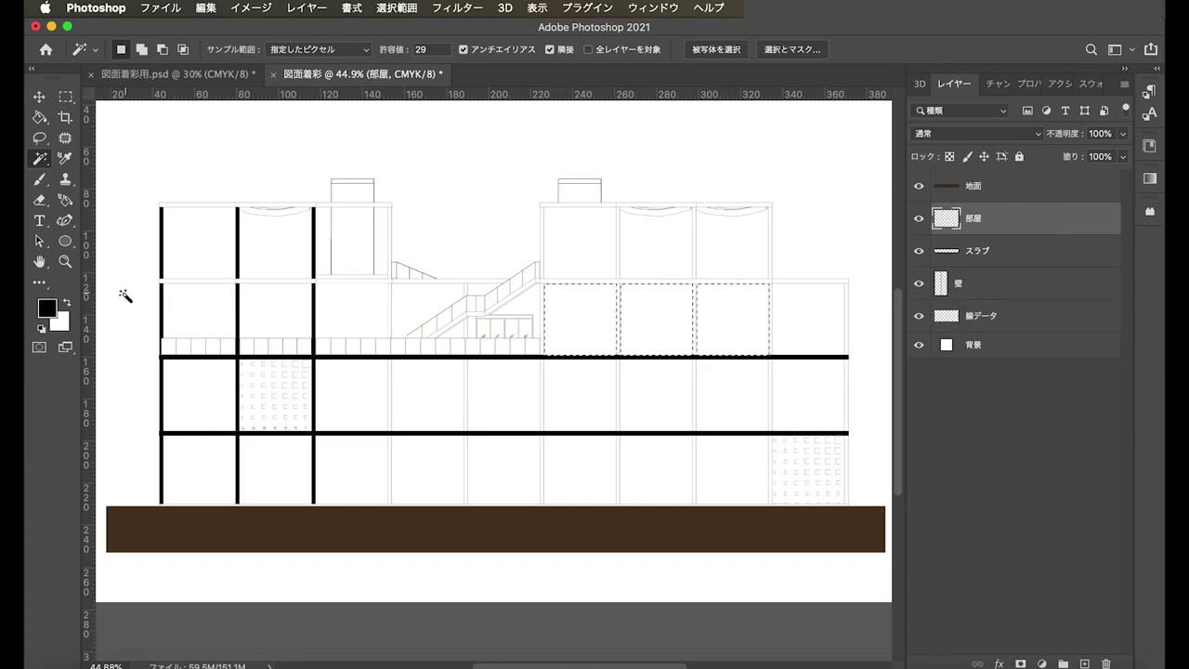
pyautogui.click(47, 307)
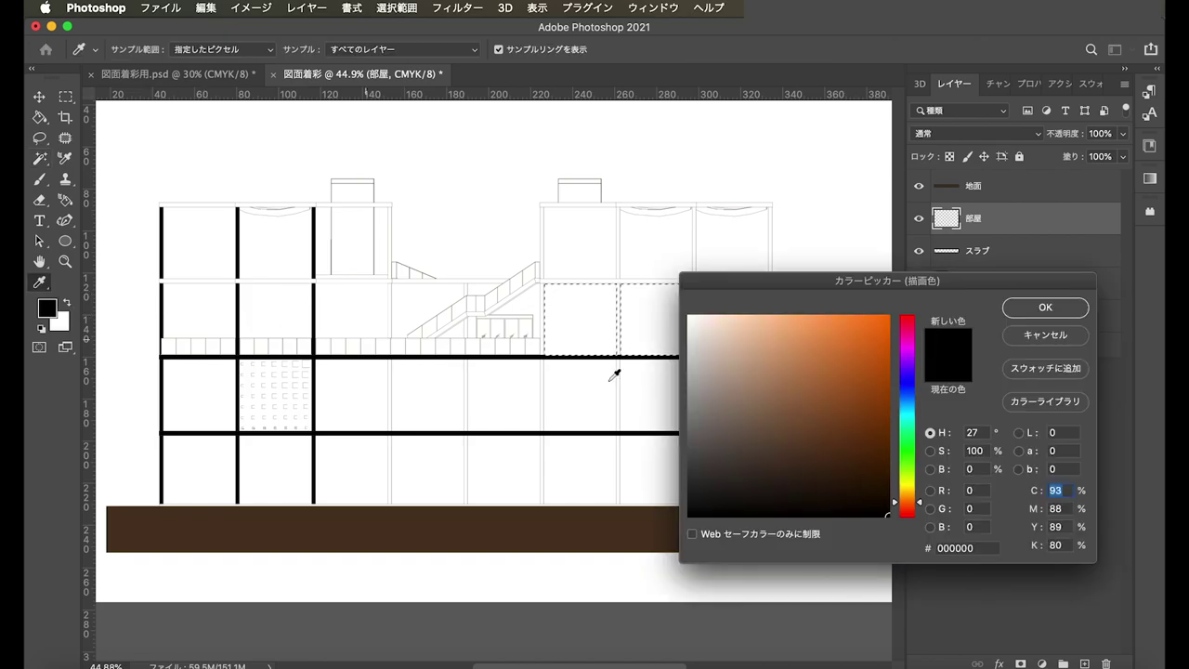
pyautogui.moveTo(902, 502); pyautogui.dragTo(902, 487)
pyautogui.moveTo(772, 374); pyautogui.dragTo(769, 297)
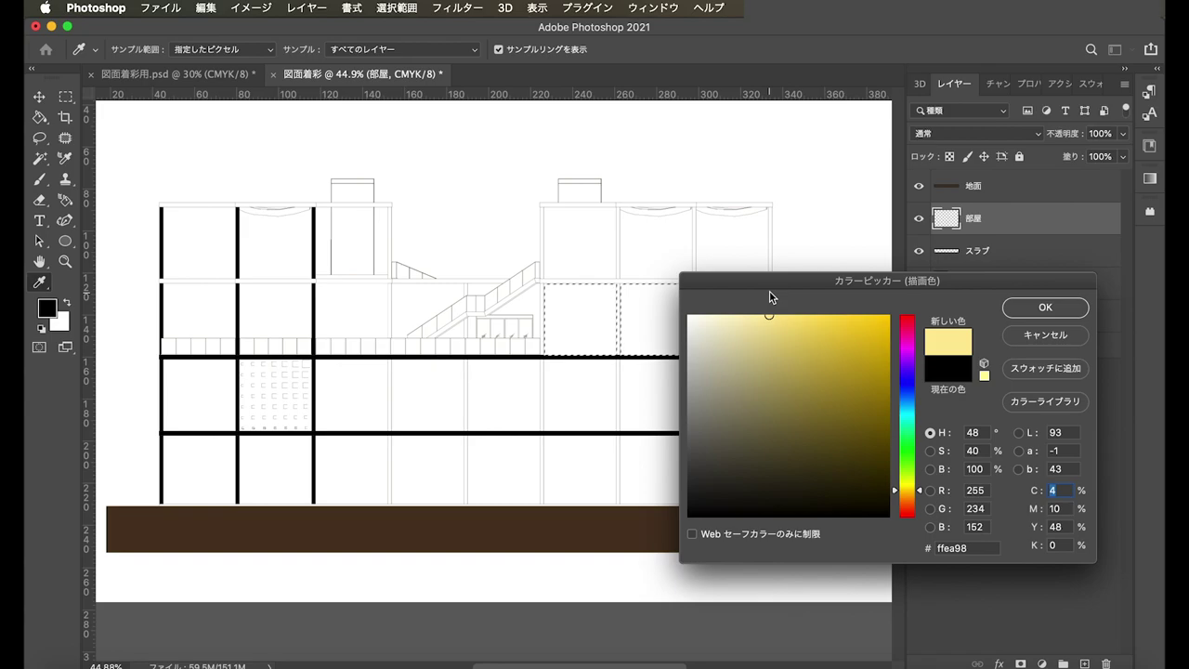
pyautogui.press('Return')
# - Paint Bucket the three rooms light yellow and deselect
pyautogui.press('w')
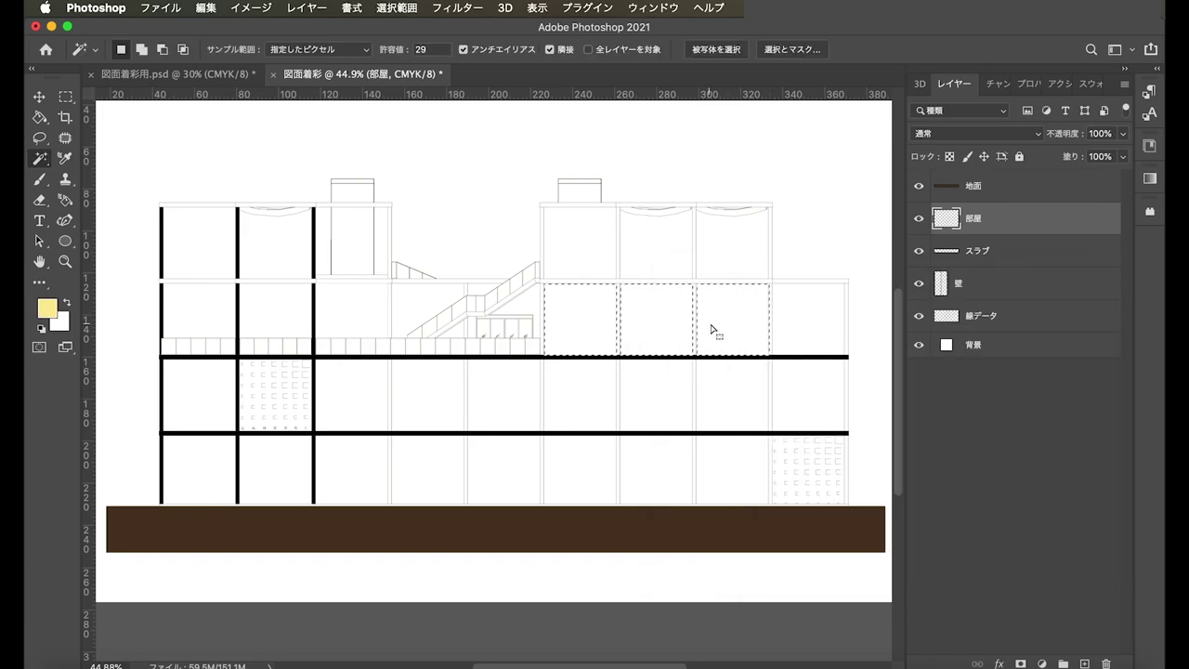
pyautogui.press('g')
pyautogui.click(706, 330)
pyautogui.press('super+d')
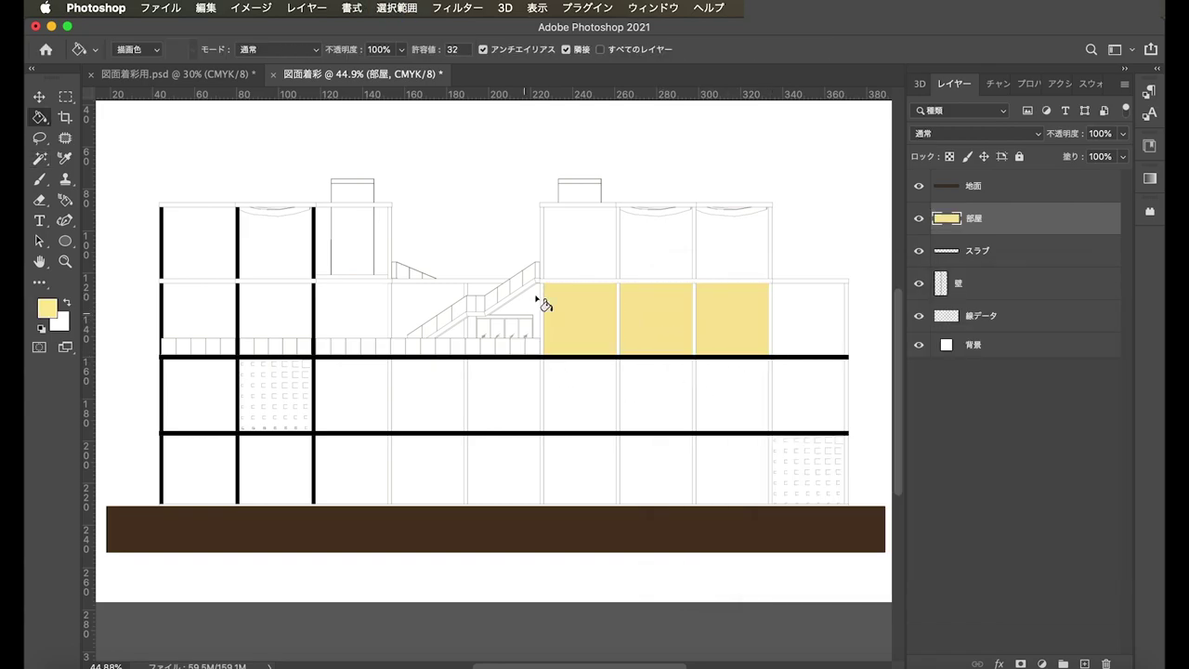
pyautogui.press('v')
pyautogui.click(488, 340)
pyautogui.scroll(-2, 628, 371)
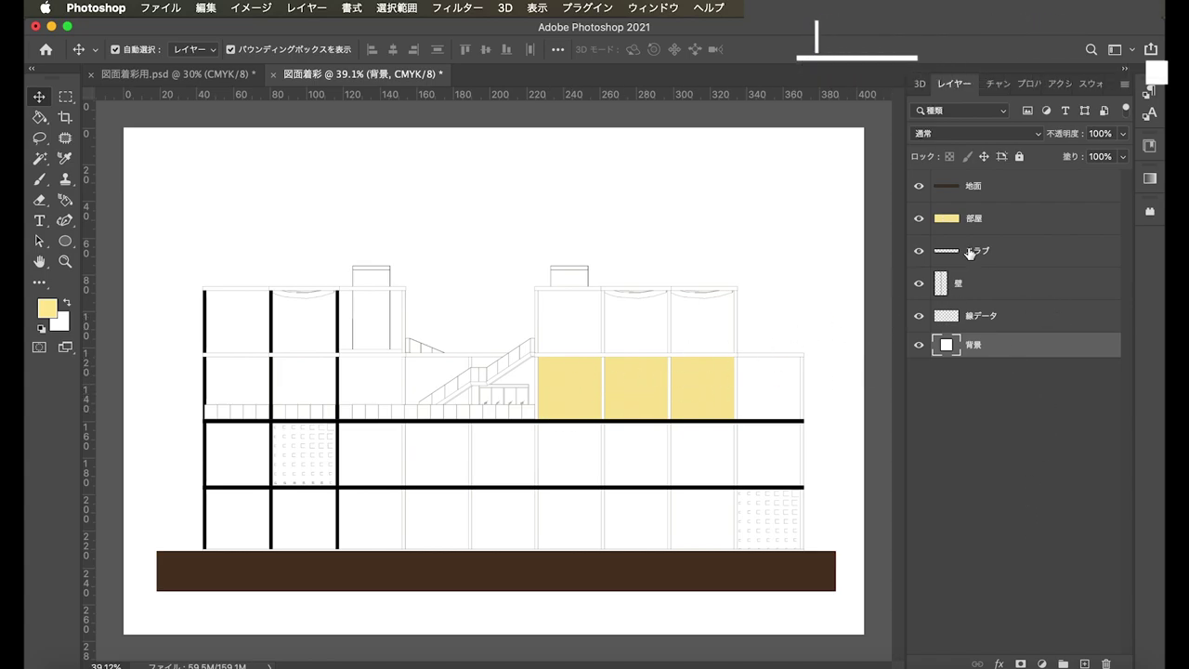
# - Undo the flat yellow fill on the three rooms
pyautogui.click(1017, 229)
pyautogui.click(1021, 319)
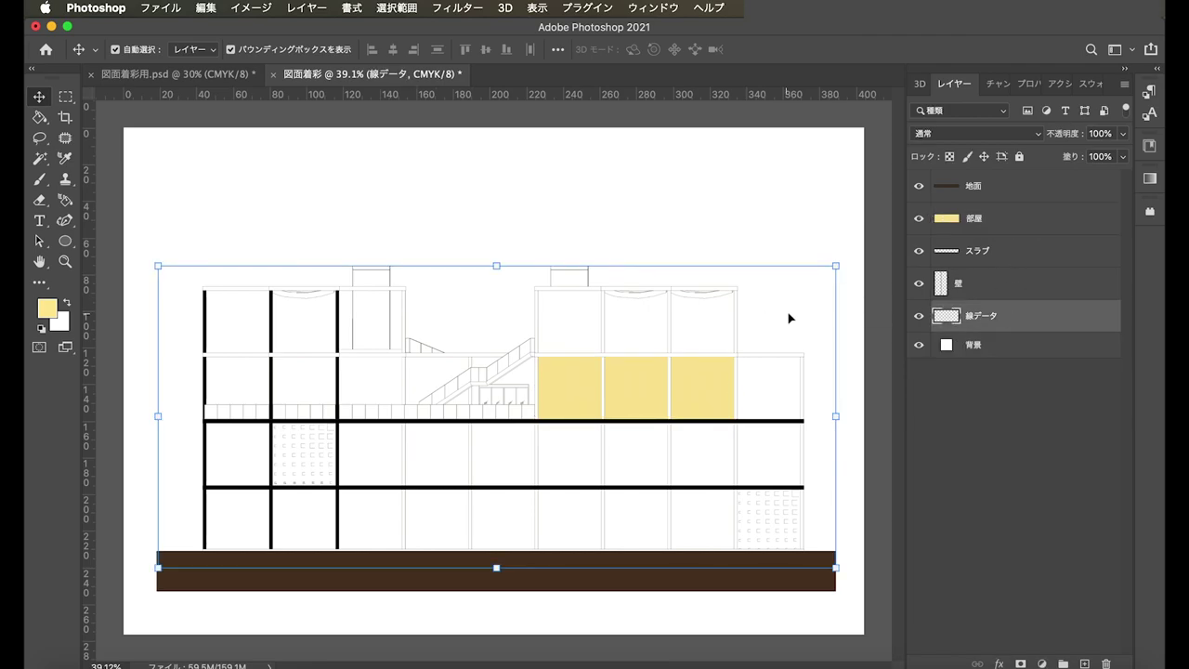
pyautogui.press('w')
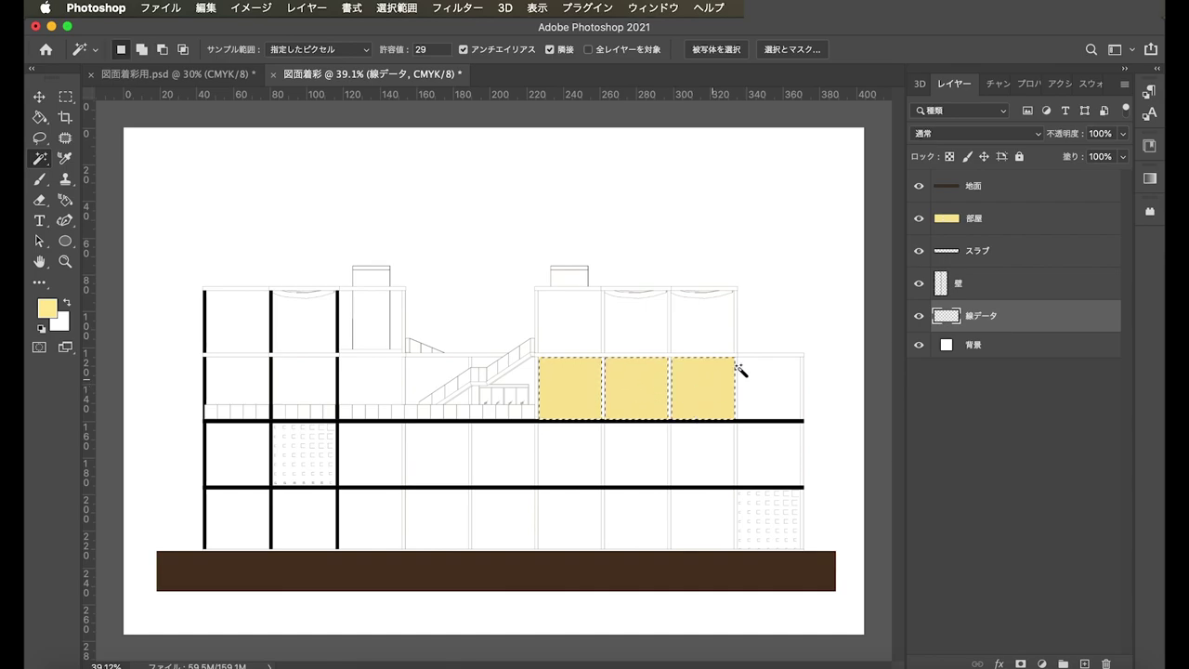
pyautogui.hotkey('ctrl', 'z')
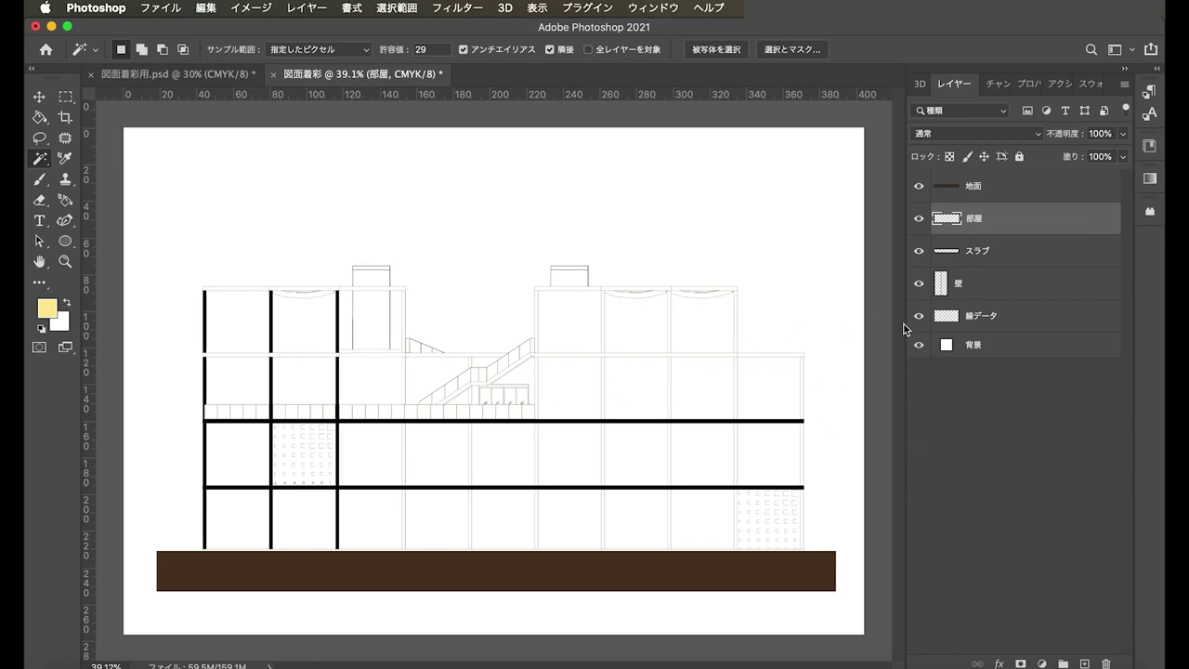
# - Reselect the second-floor room cells on 線データ and activate the 部屋 layer
pyautogui.click(933, 319)
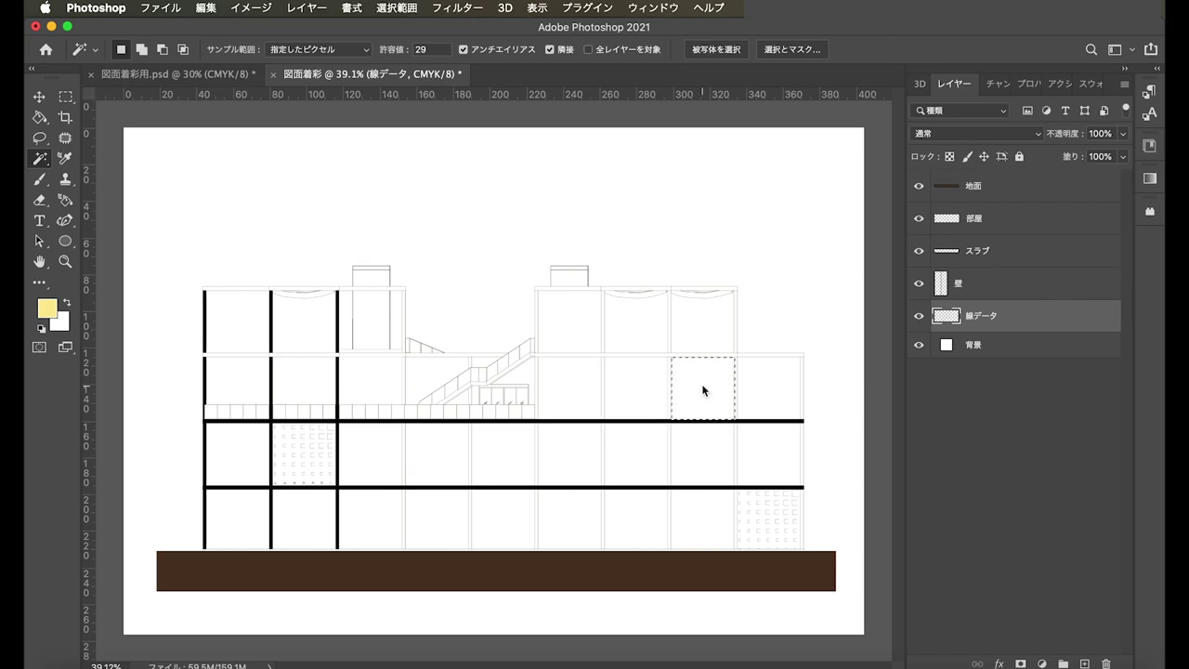
pyautogui.keyDown('shift'); pyautogui.click(585, 387); pyautogui.keyUp('shift')
pyautogui.keyDown('shift'); pyautogui.click(640, 387); pyautogui.keyUp('shift')
pyautogui.click(974, 218)
pyautogui.click(39, 117)
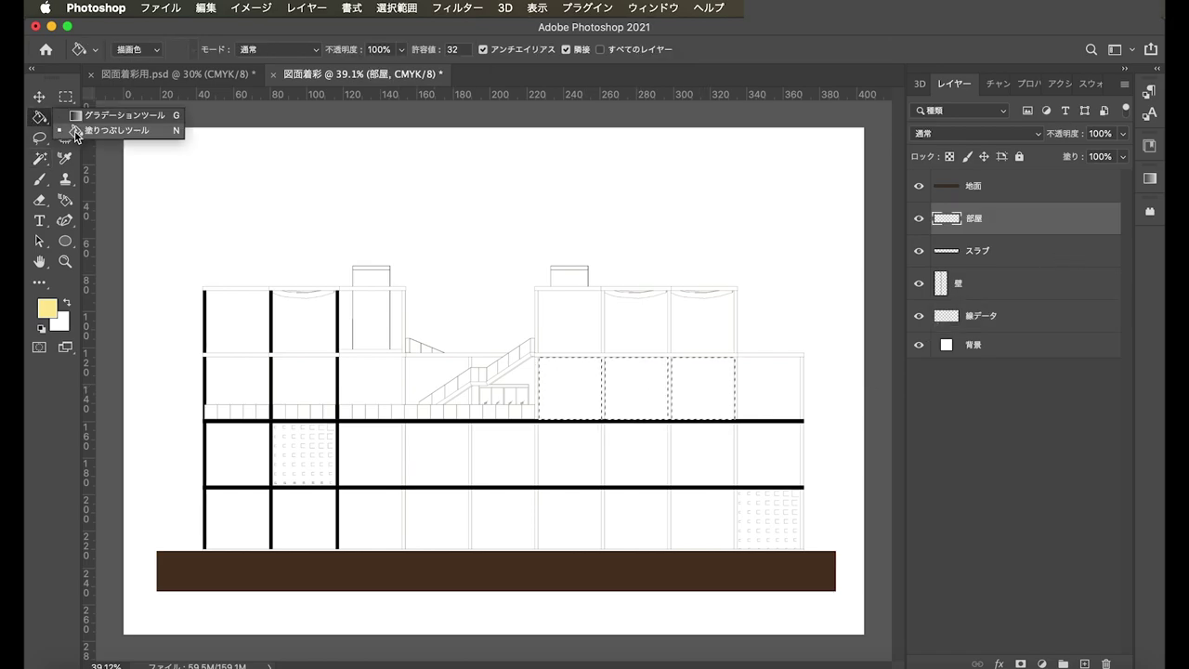
# - Choose the Brush tool with textured watercolour preset 483
pyautogui.click(77, 131)
pyautogui.click(41, 179)
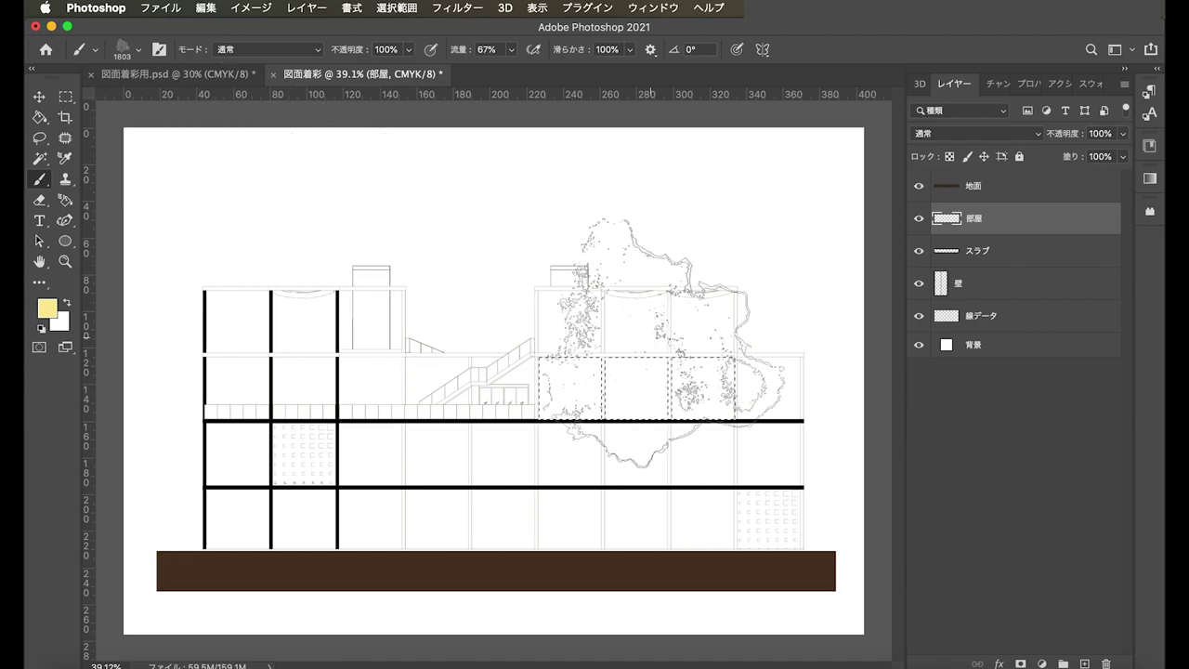
pyautogui.click(159, 50)
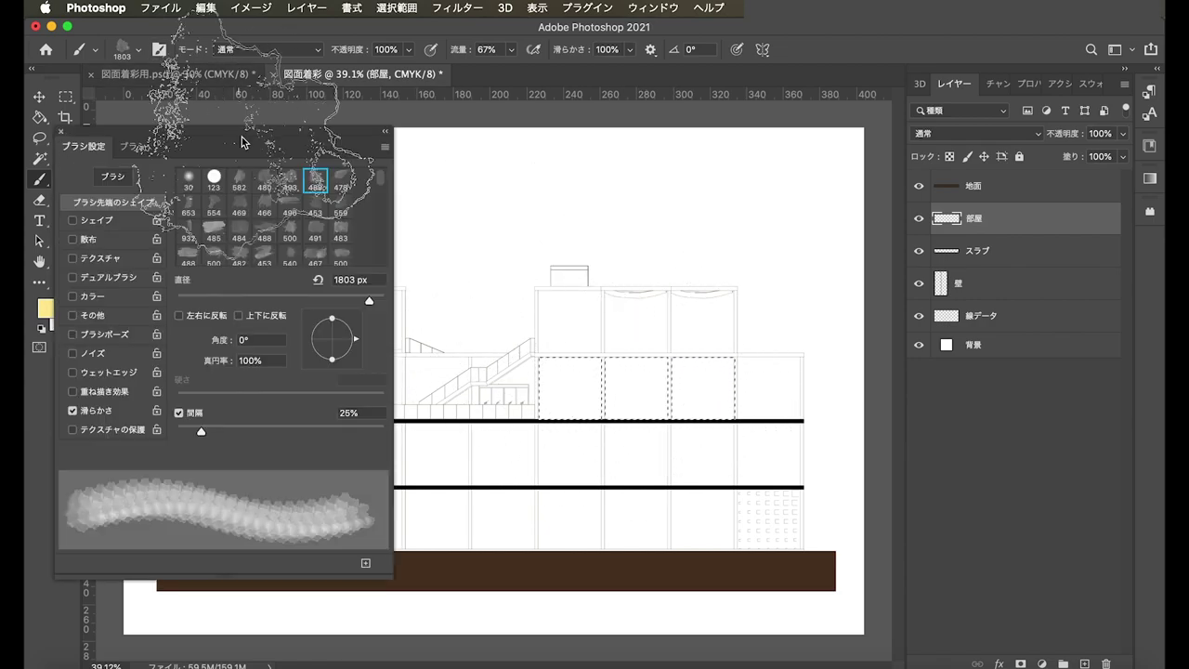
pyautogui.click(188, 178)
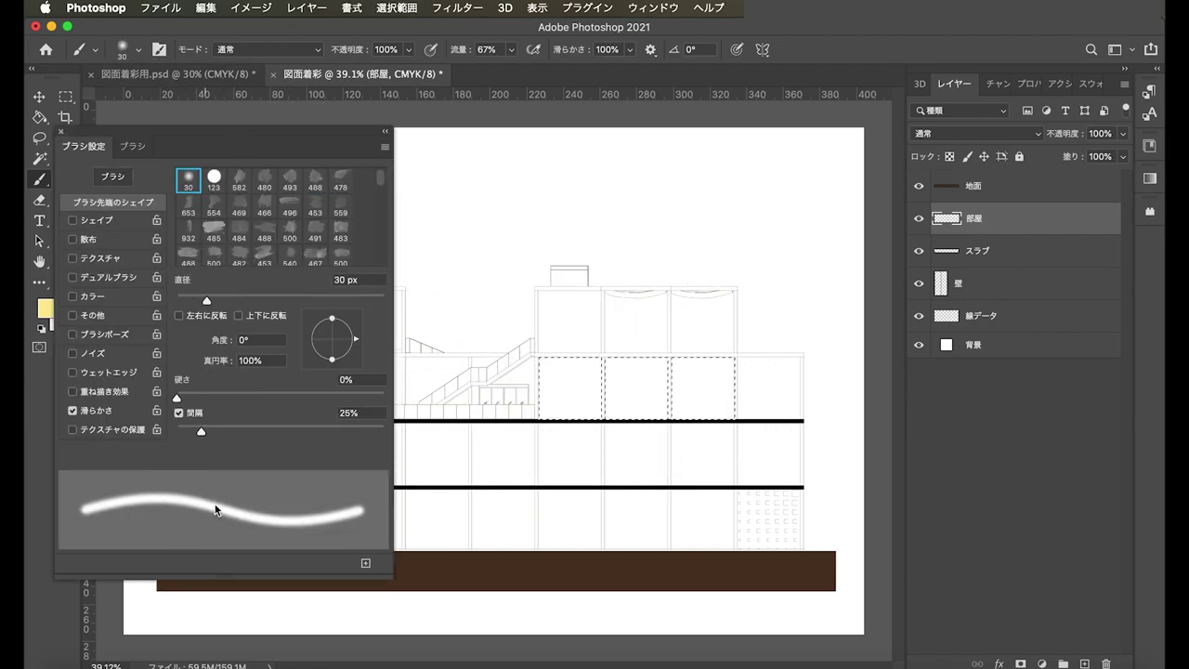
pyautogui.click(321, 230)
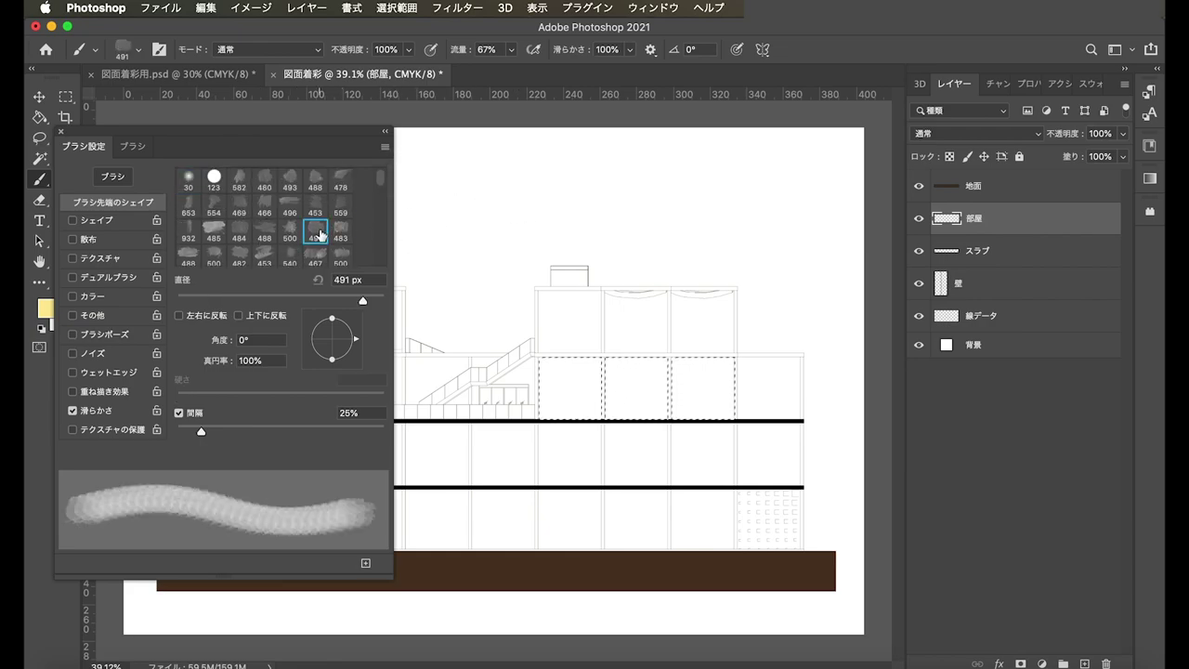
pyautogui.scroll(-2, 319, 235)
pyautogui.click(265, 232)
pyautogui.click(384, 133)
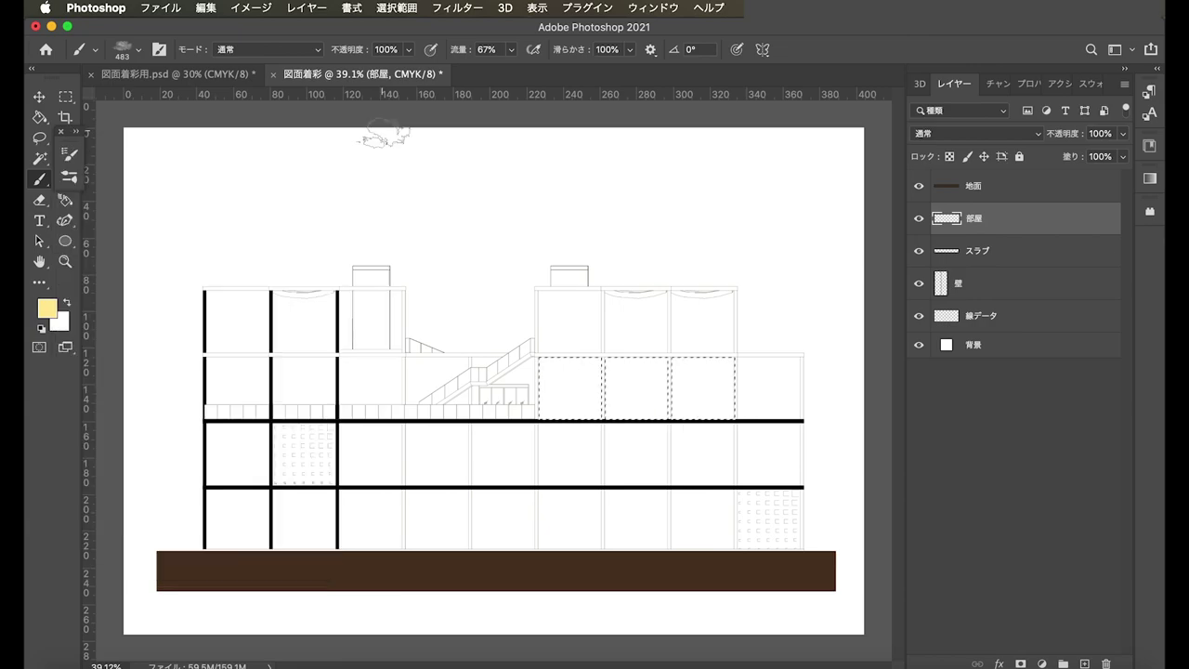
# - Sample yellow, enlarge the brush to about 1957 px, paint the rooms, and deselect
pyautogui.keyDown('alt'); pyautogui.click(743, 358); pyautogui.keyUp('alt')
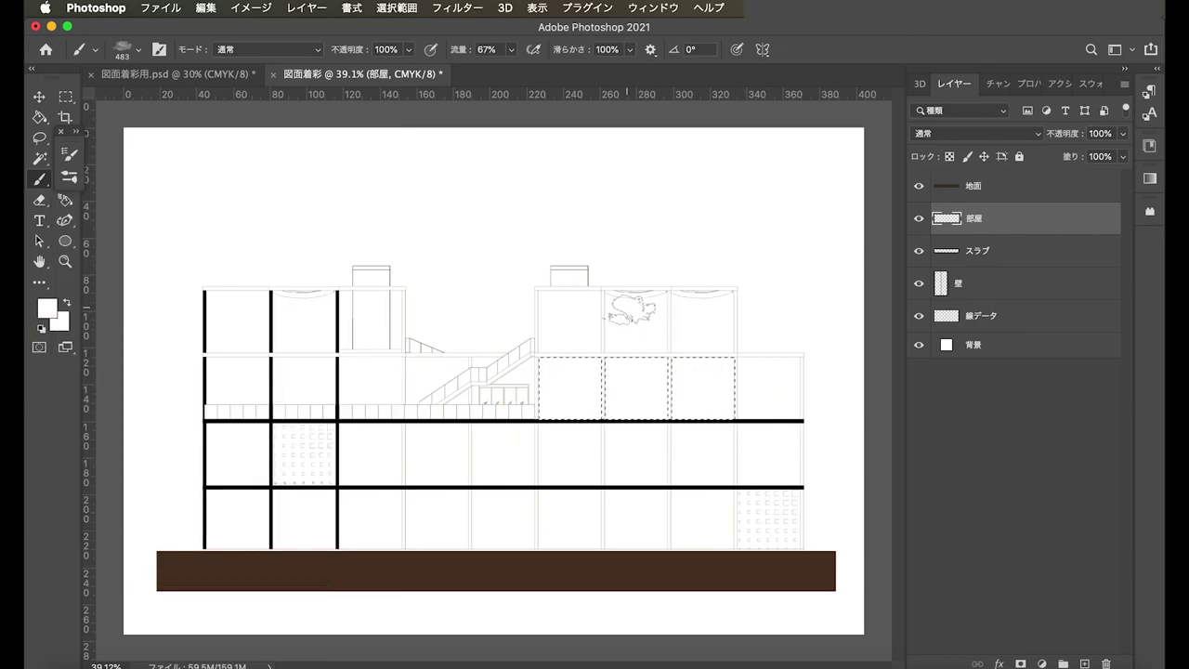
pyautogui.moveTo(623, 258); pyautogui.dragTo(734, 255)
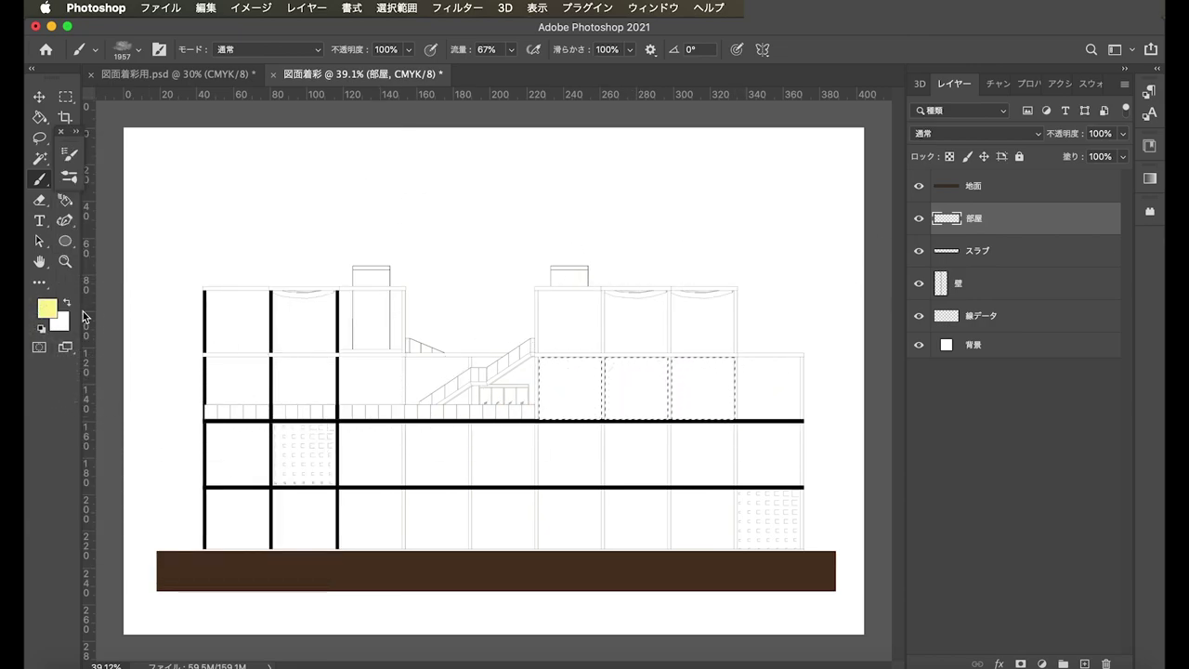
pyautogui.moveTo(567, 392); pyautogui.dragTo(664, 390)
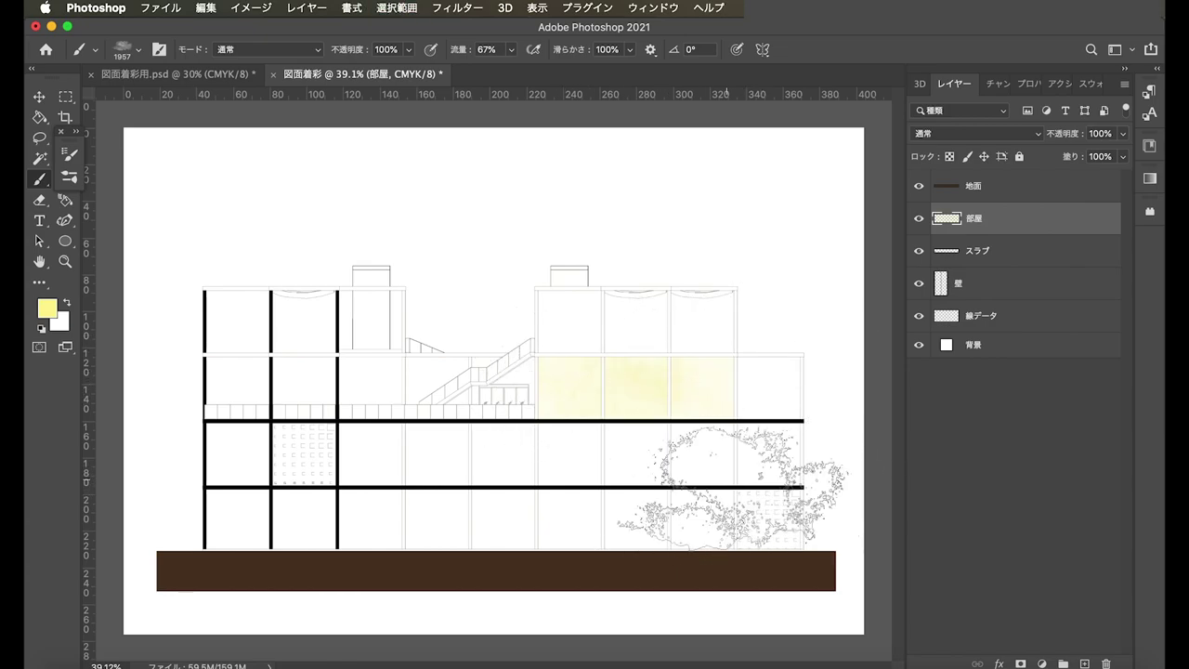
pyautogui.hotkey('ctrl', 'd')
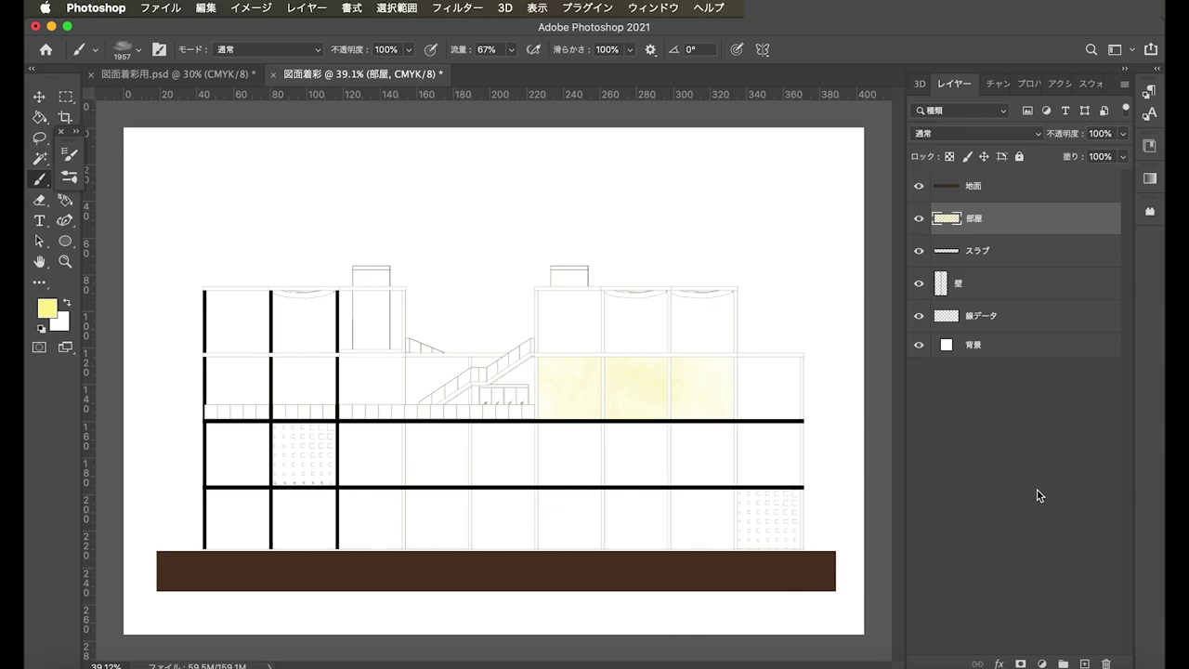
pyautogui.scroll(3, 645, 381)
pyautogui.scroll(-1, 595, 446)
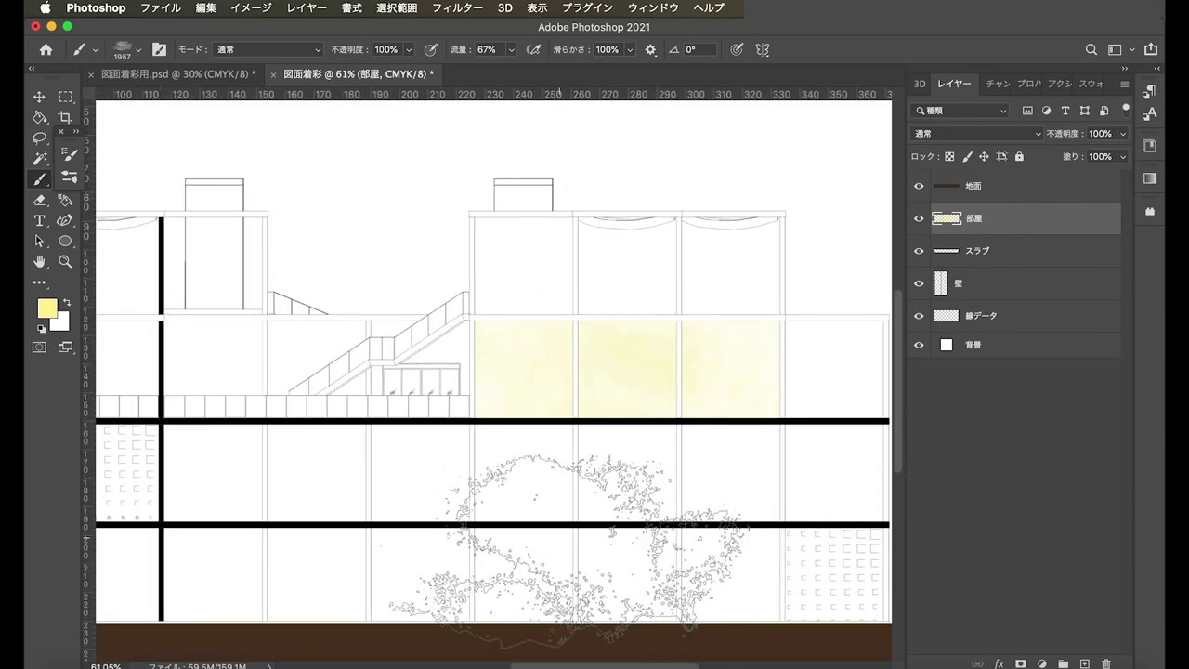
pyautogui.scroll(-3, 650, 390)
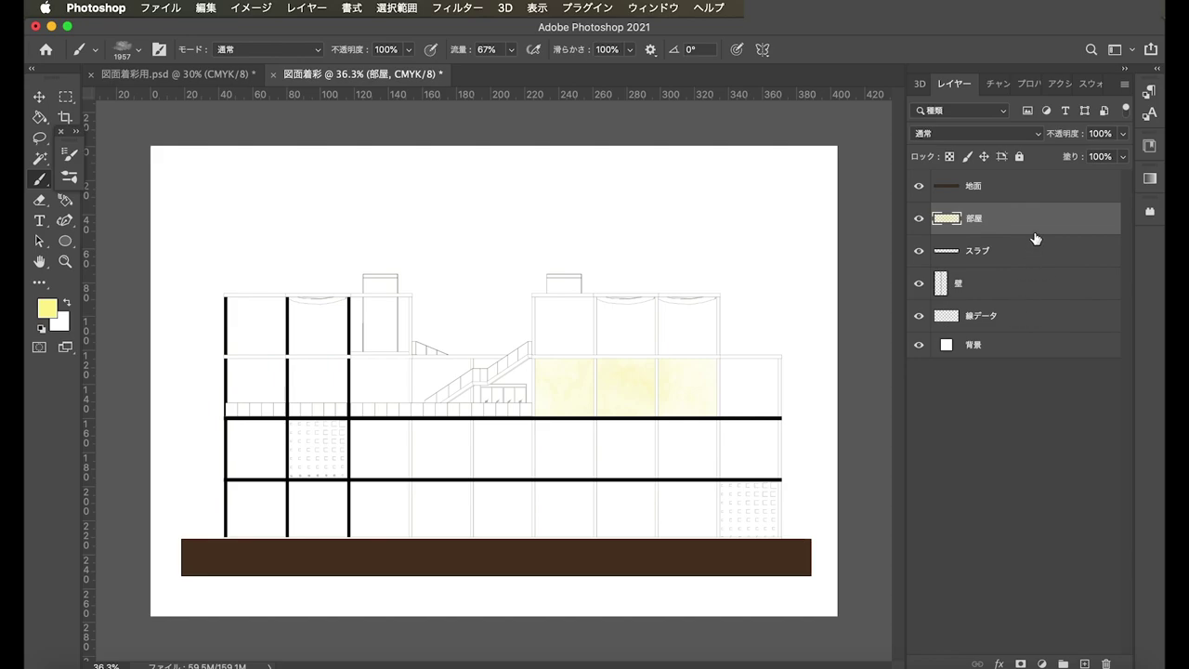
# - Magic Wand-select the lower-floor room cells on the 線データ line layer
pyautogui.click(1024, 318)
pyautogui.press('w')
pyautogui.keyDown('shift'); pyautogui.click(485, 456); pyautogui.keyUp('shift')
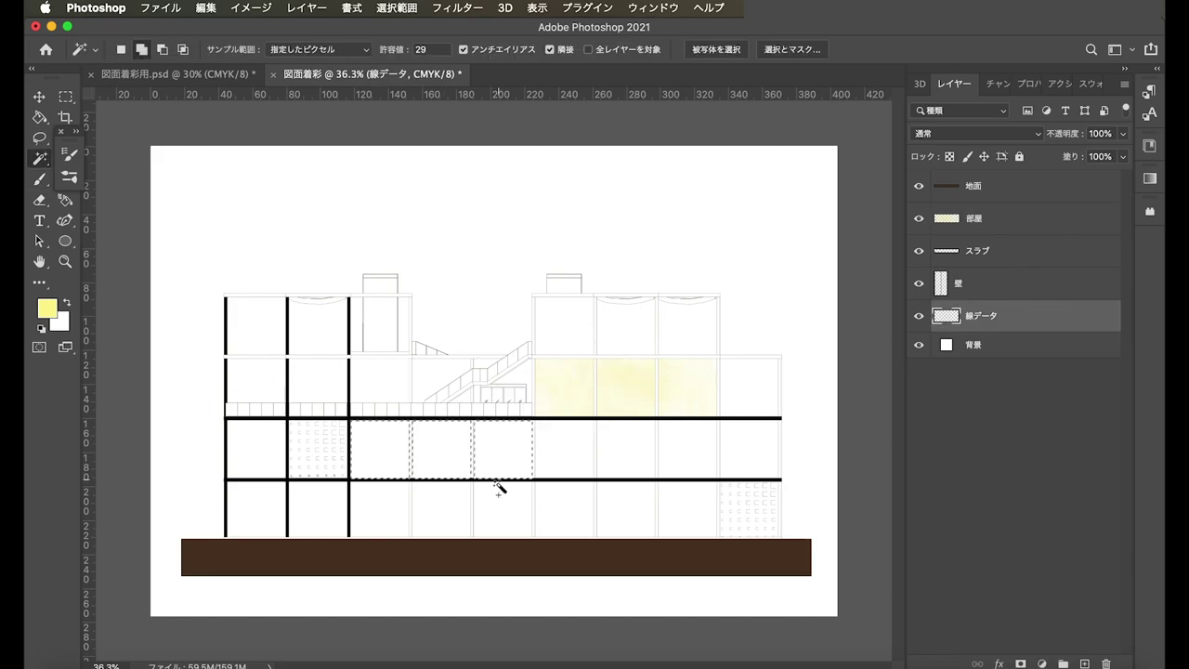
pyautogui.keyDown('shift'); pyautogui.click(493, 494); pyautogui.keyUp('shift')
pyautogui.keyDown('shift'); pyautogui.click(443, 505); pyautogui.keyUp('shift')
pyautogui.keyDown('shift'); pyautogui.click(393, 509); pyautogui.keyUp('shift')
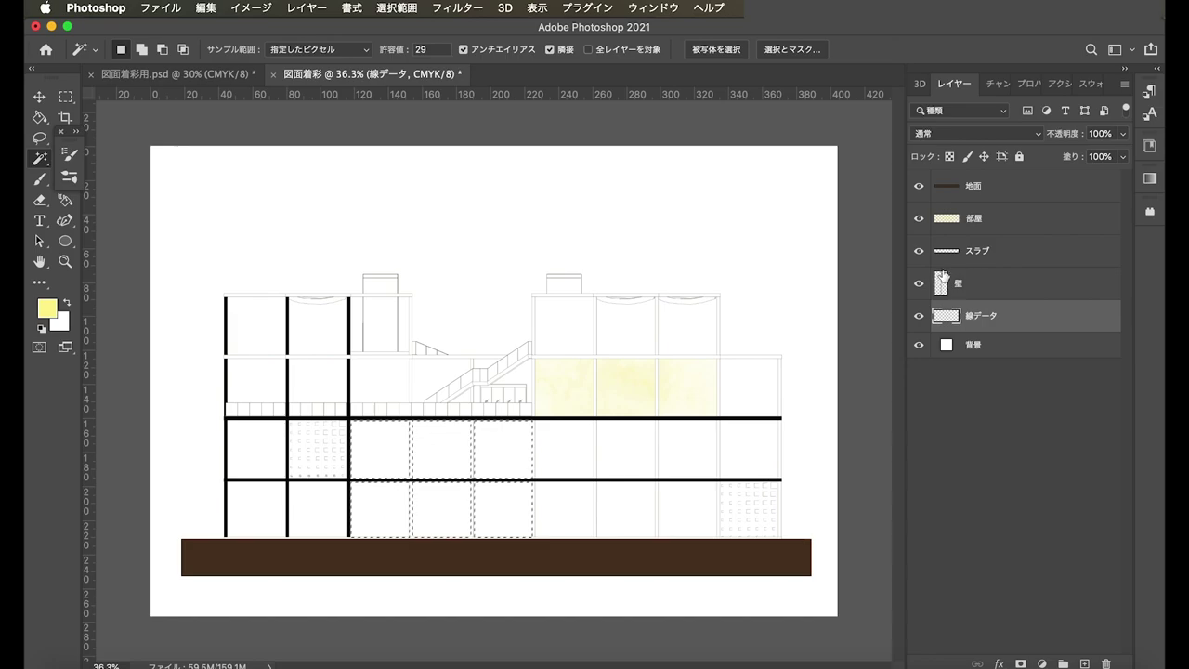
# - On the 部屋 layer, brush light-cyan watercolour into the selected lower rooms
pyautogui.click(974, 219)
pyautogui.click(46, 308)
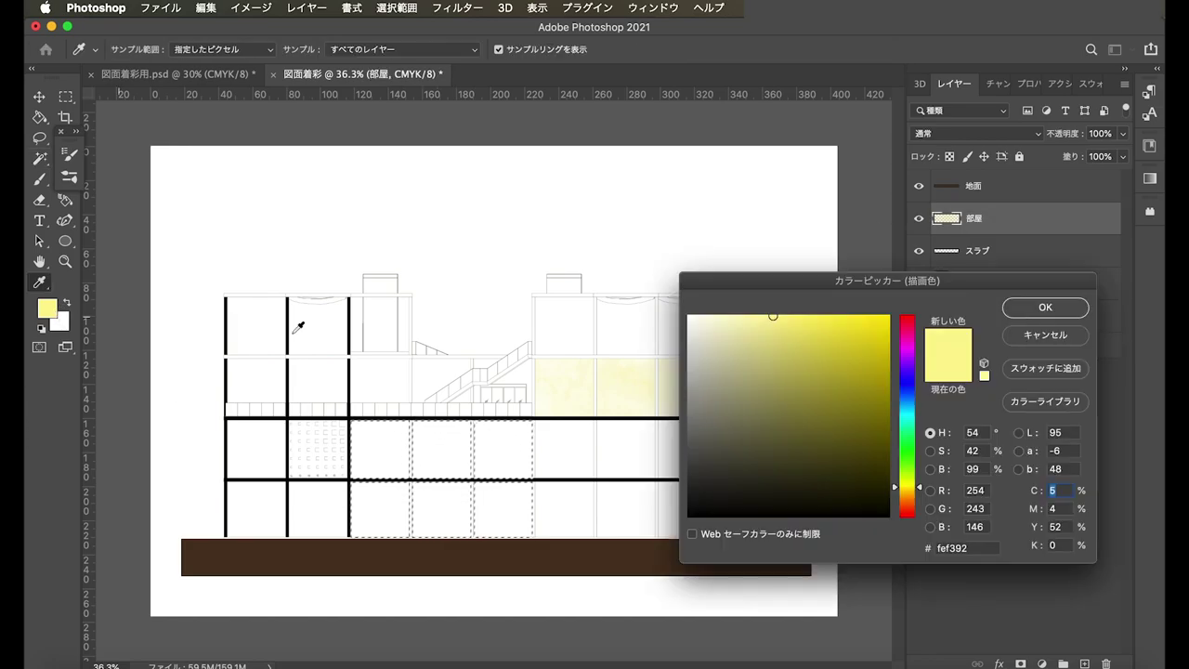
pyautogui.click(900, 401)
pyautogui.moveTo(901, 401); pyautogui.dragTo(901, 415)
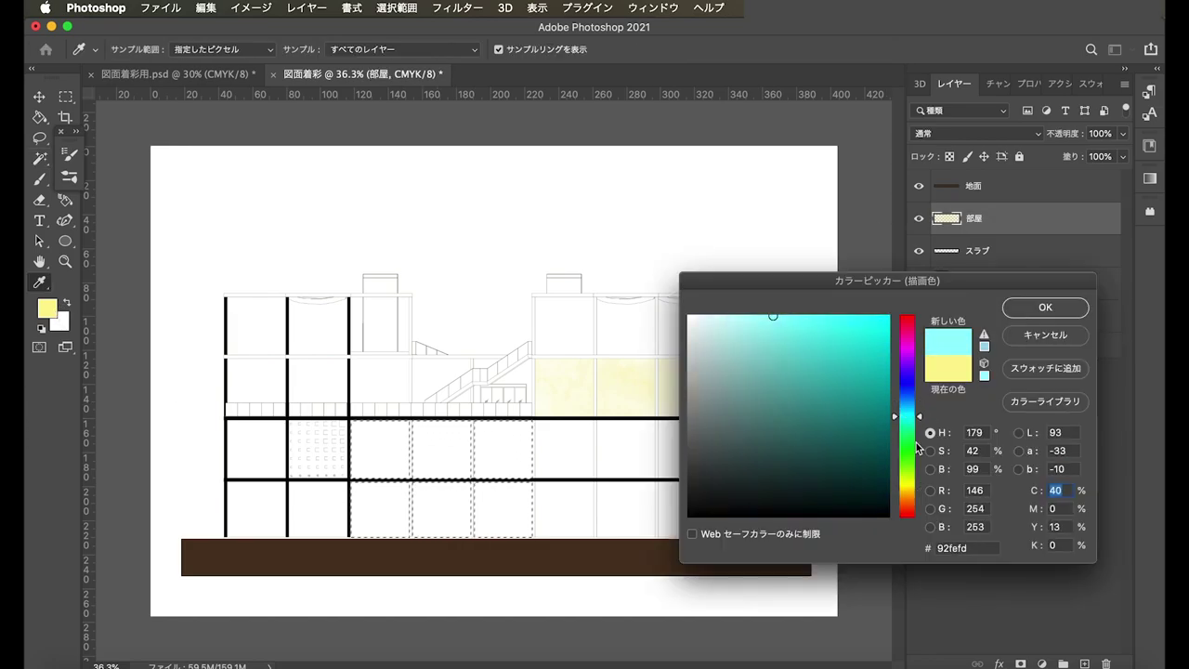
pyautogui.click(1045, 306)
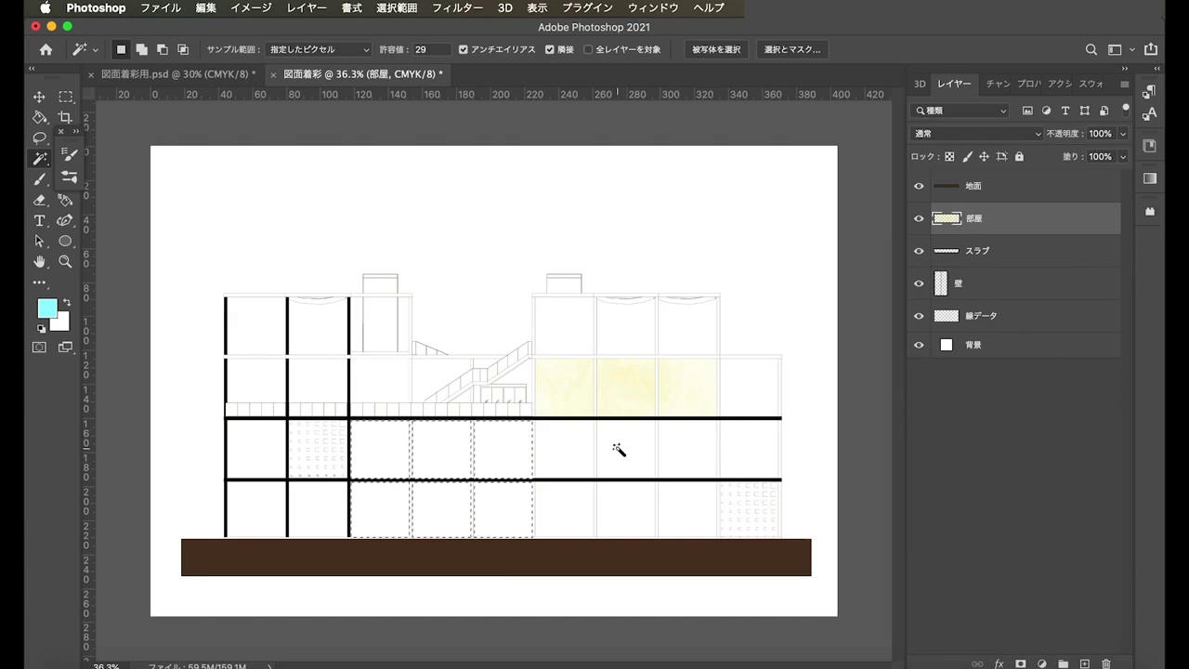
pyautogui.press('b')
pyautogui.moveTo(492, 469); pyautogui.dragTo(808, 527)
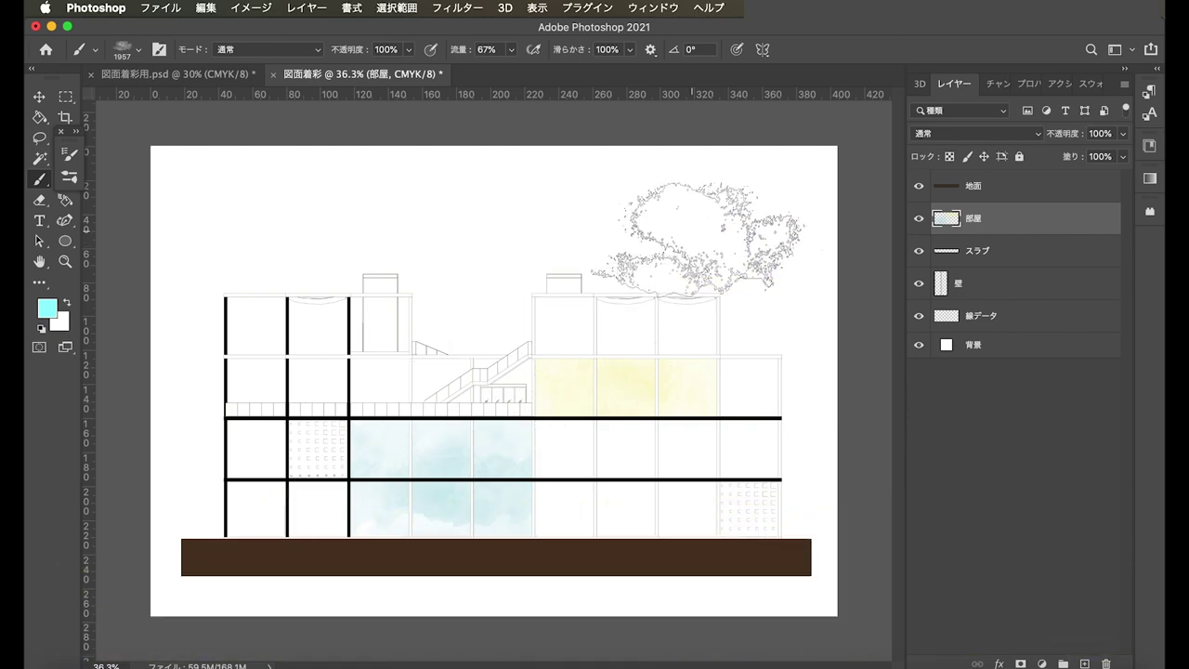
pyautogui.moveTo(697, 237); pyautogui.dragTo(711, 238)
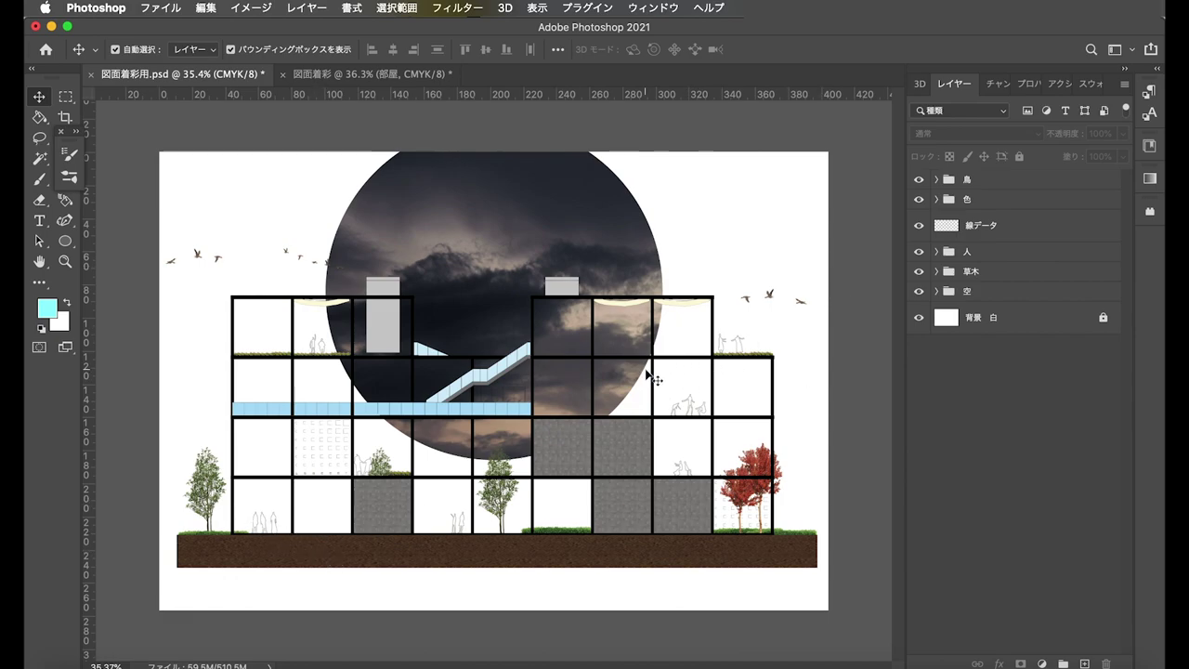
pyautogui.scroll(2, 648, 372)
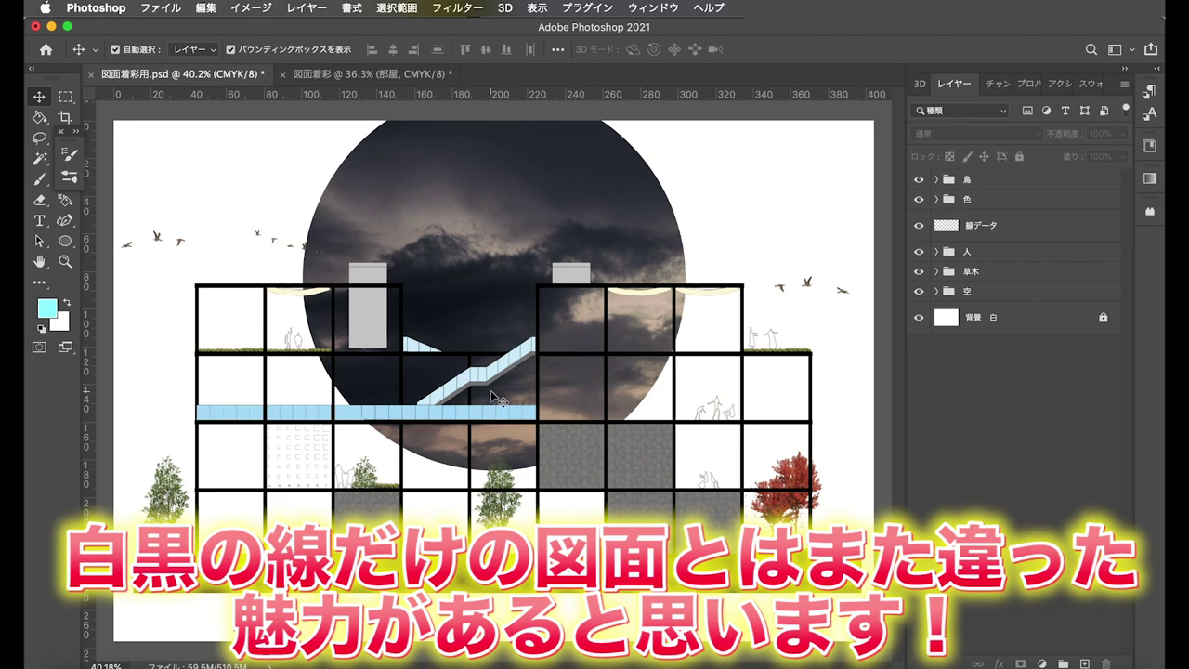
pyautogui.scroll(-2, 491, 390)
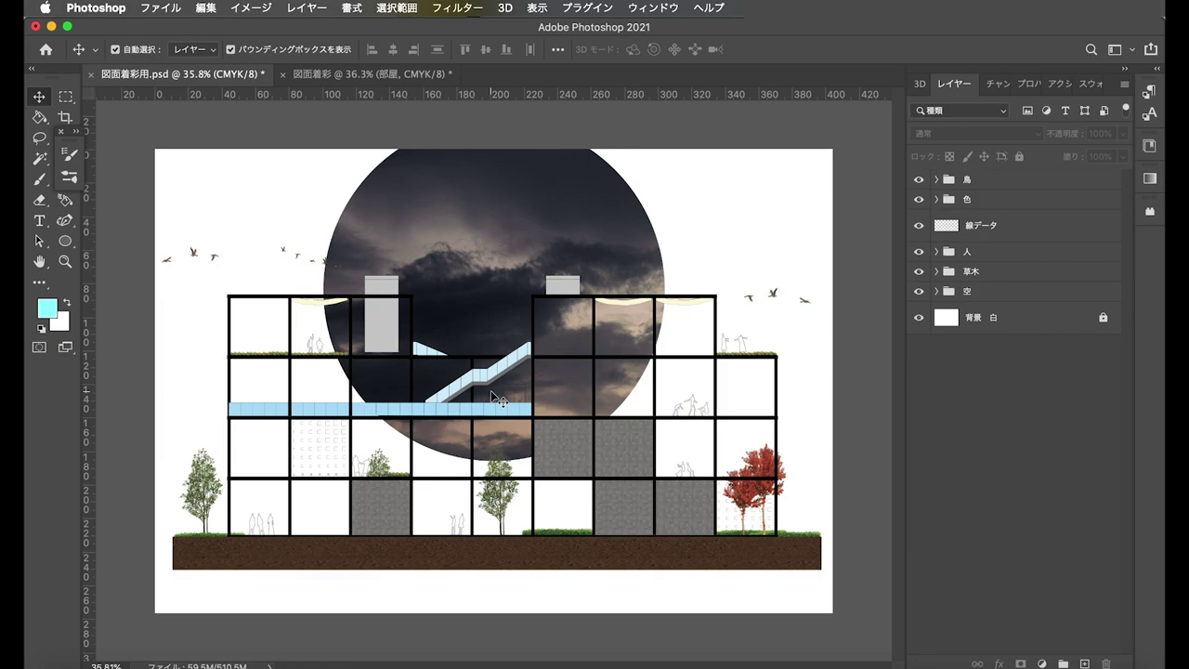
# - Re-clip the 土 のコピー 3 soil texture to the 地面 ground layer
pyautogui.click(457, 571)
pyautogui.scroll(2, 494, 387)
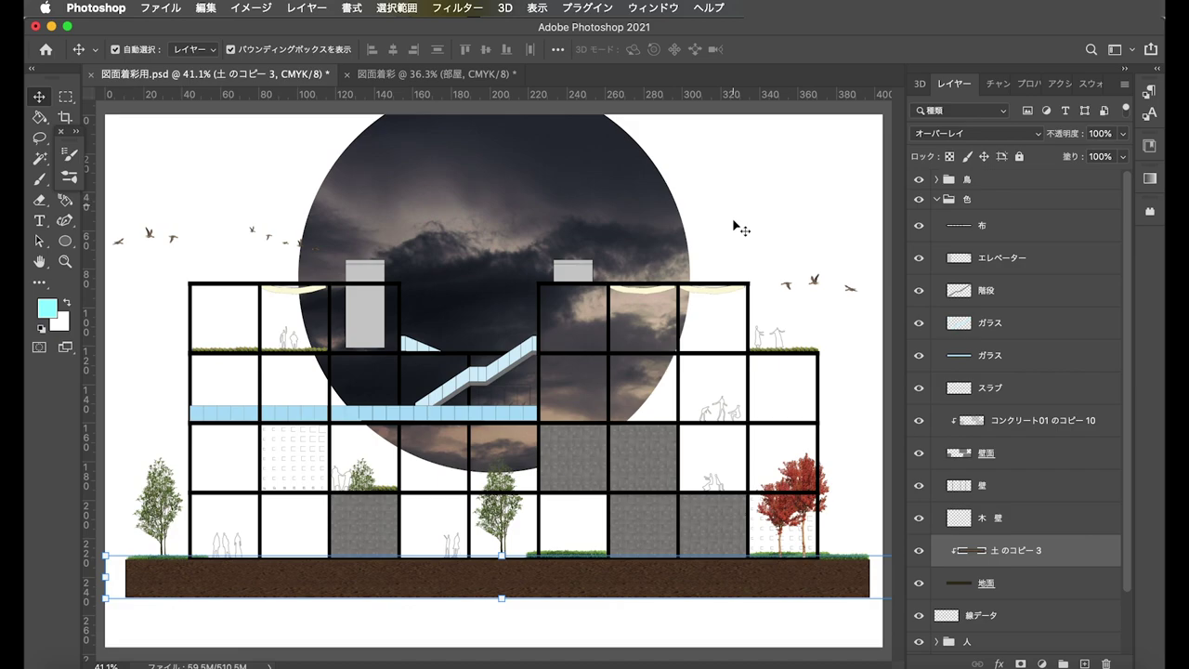
pyautogui.click(786, 188)
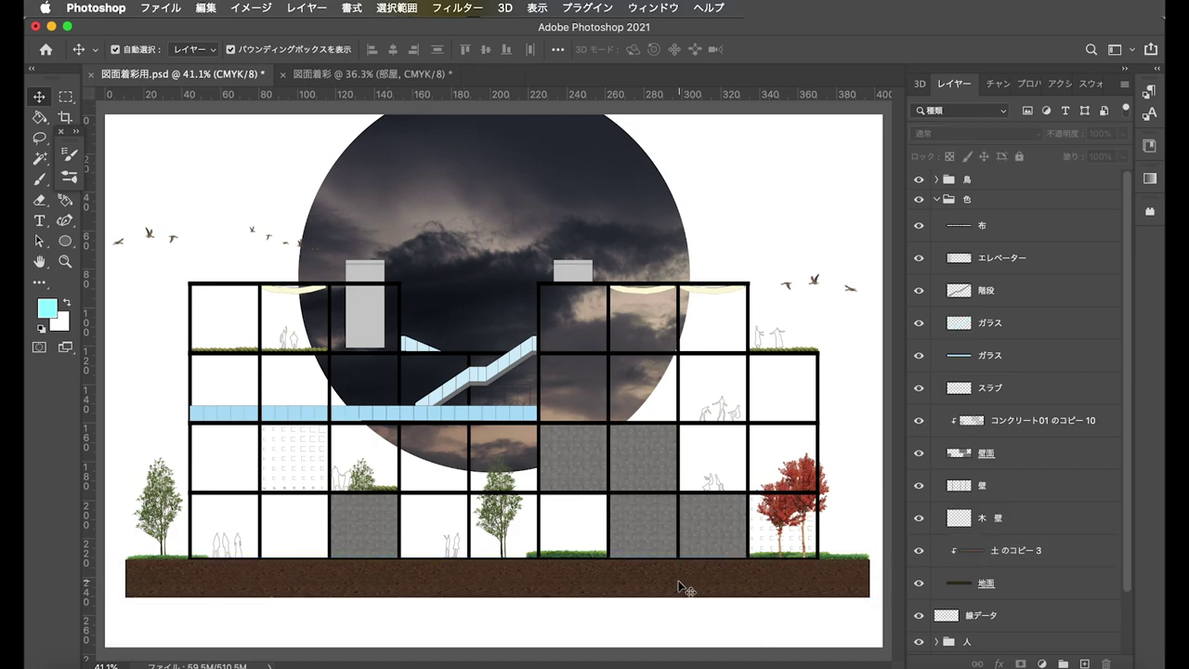
pyautogui.scroll(3, 471, 607)
pyautogui.scroll(-5, 470, 606)
pyautogui.scroll(2, 470, 605)
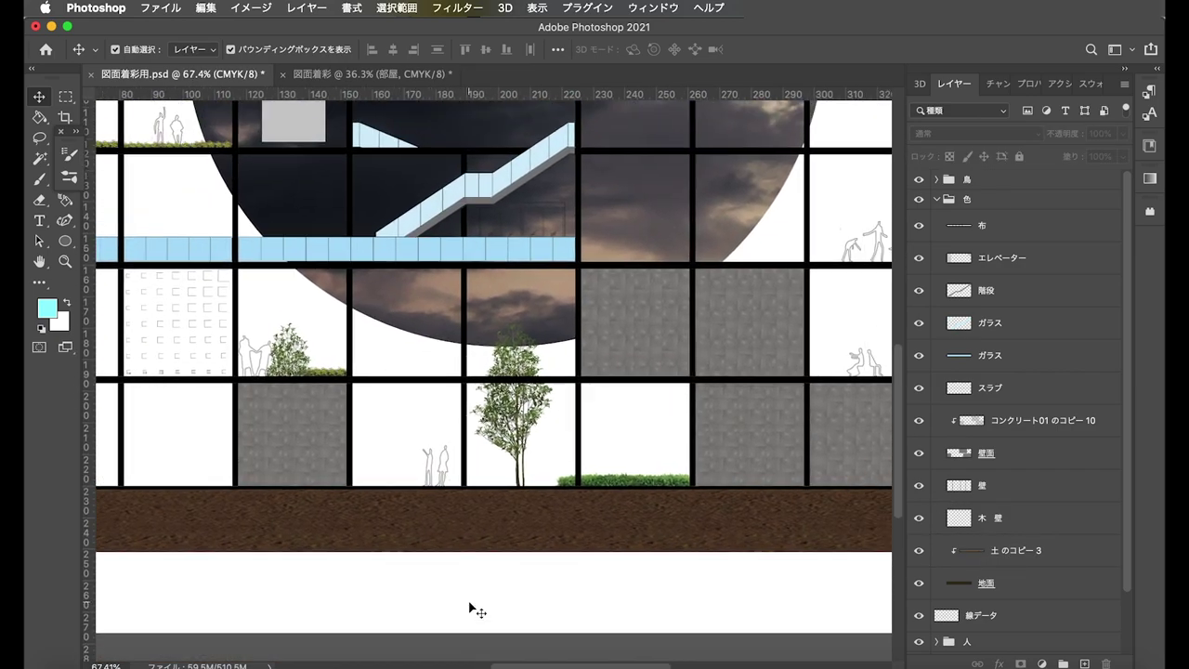
pyautogui.scroll(-1, 506, 553)
pyautogui.scroll(-1, 506, 554)
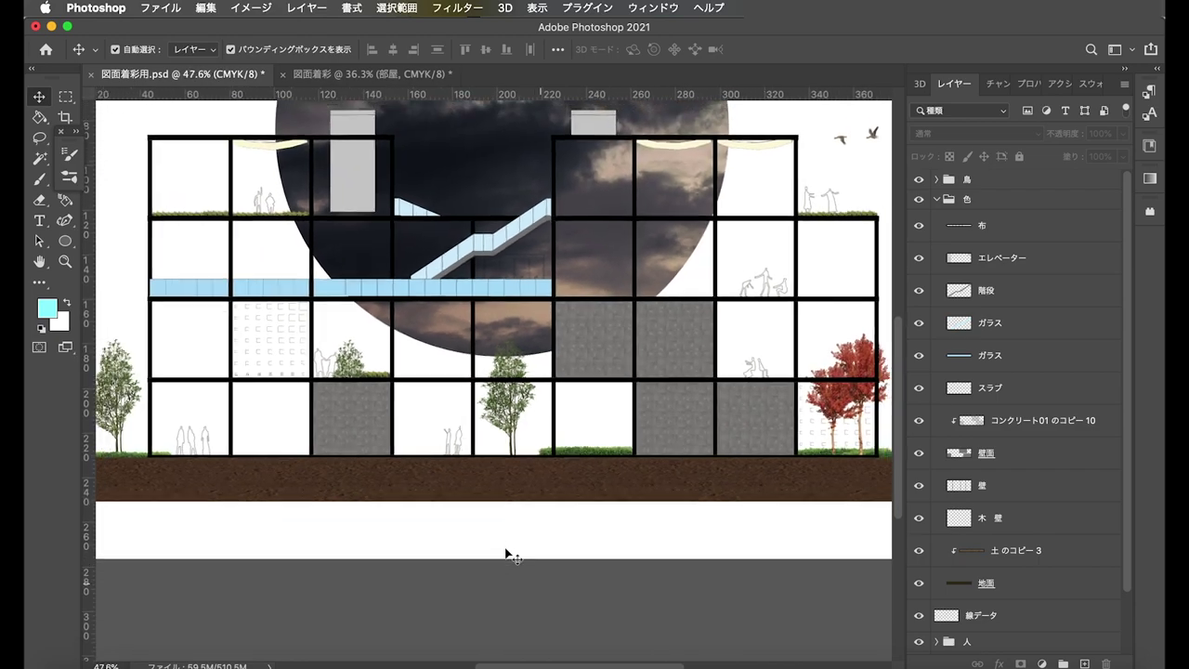
pyautogui.scroll(-1, 506, 554)
pyautogui.click(989, 587)
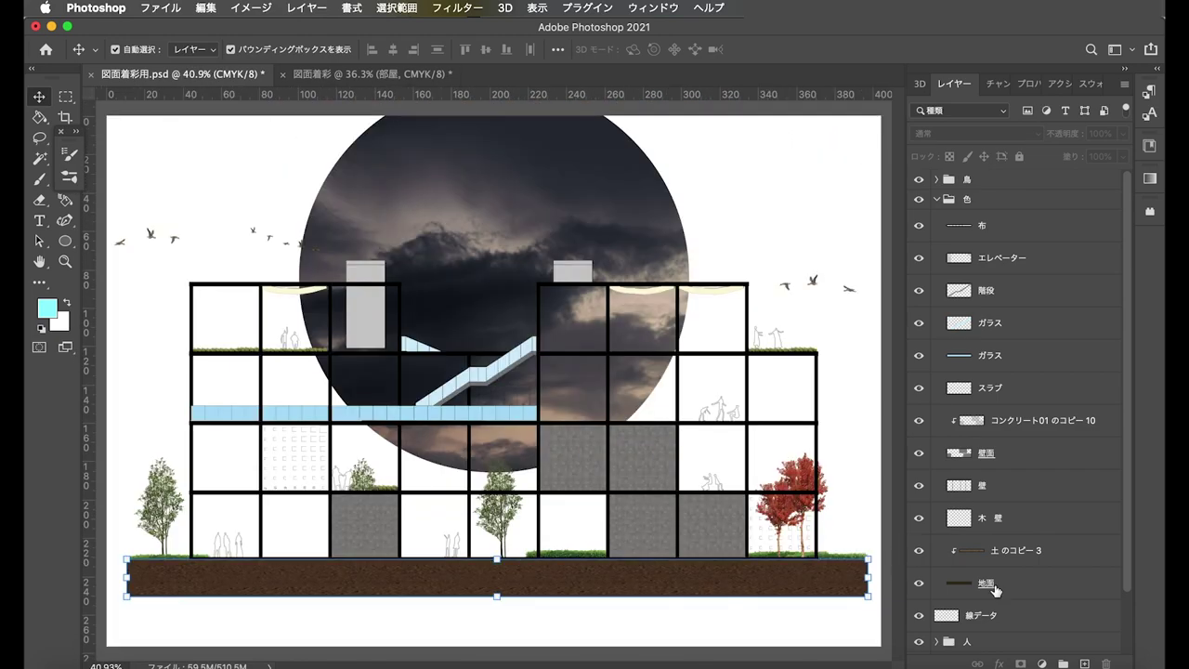
pyautogui.click(1055, 554)
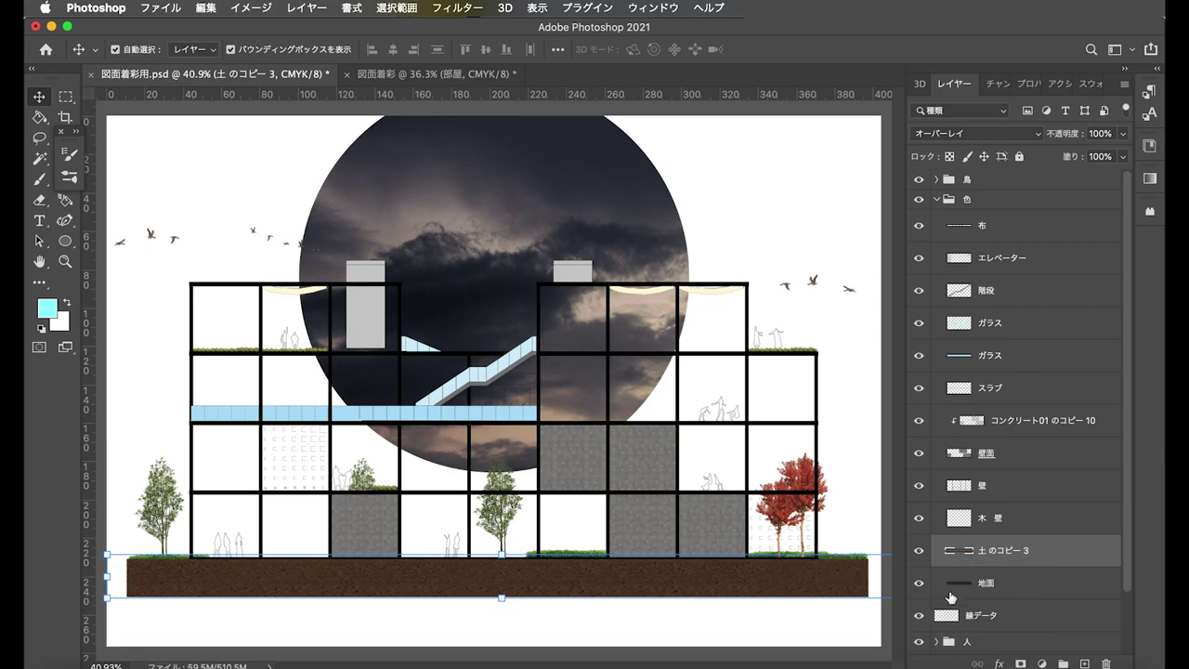
pyautogui.keyDown('alt'); pyautogui.click(1037, 564); pyautogui.keyUp('alt')
pyautogui.rightClick(1027, 561)
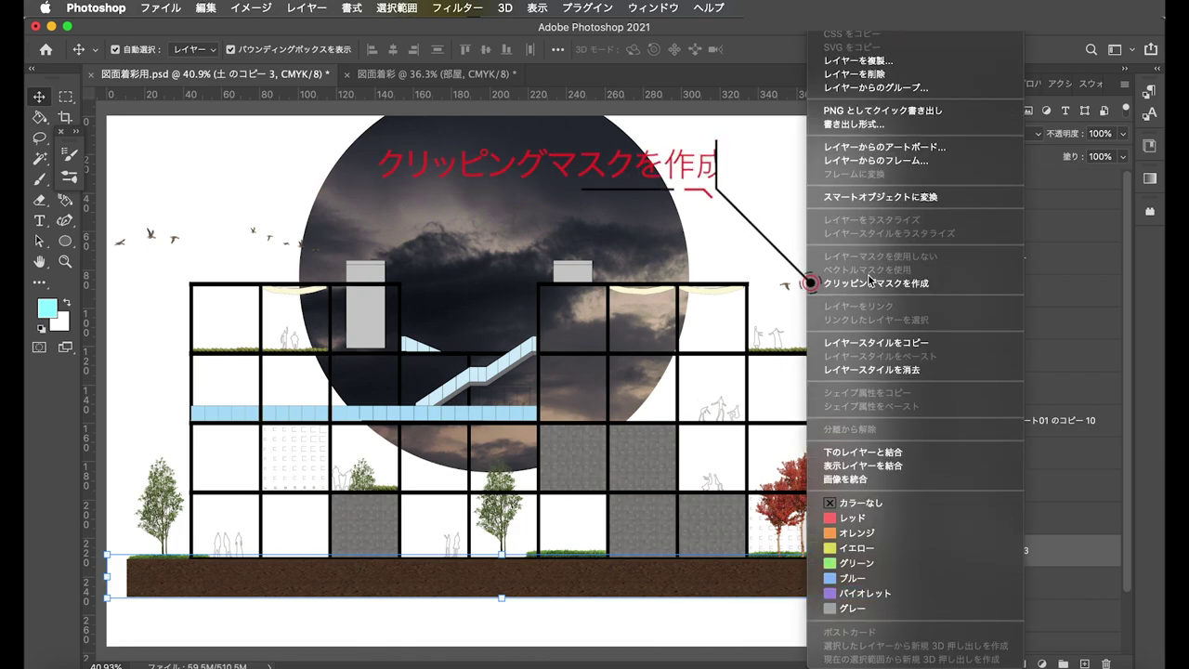
pyautogui.click(868, 282)
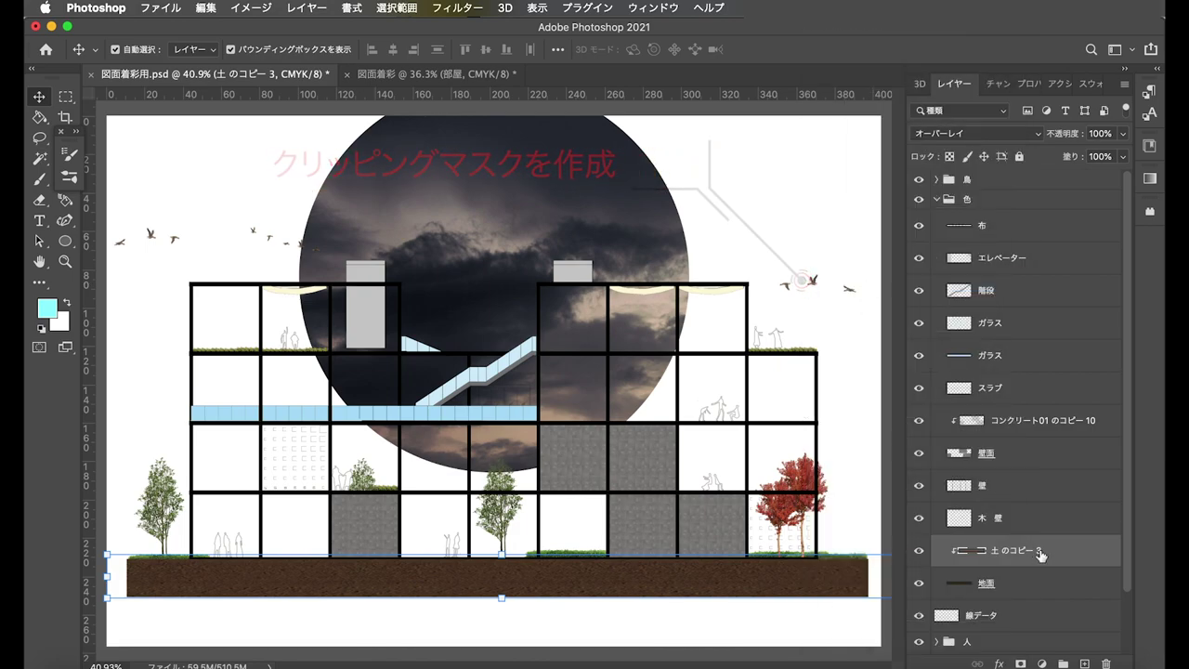
# - Compare blend modes on 土 のコピー 3 and settle on Overlay (オーバーレイ)
pyautogui.click(1018, 581)
pyautogui.click(1017, 551)
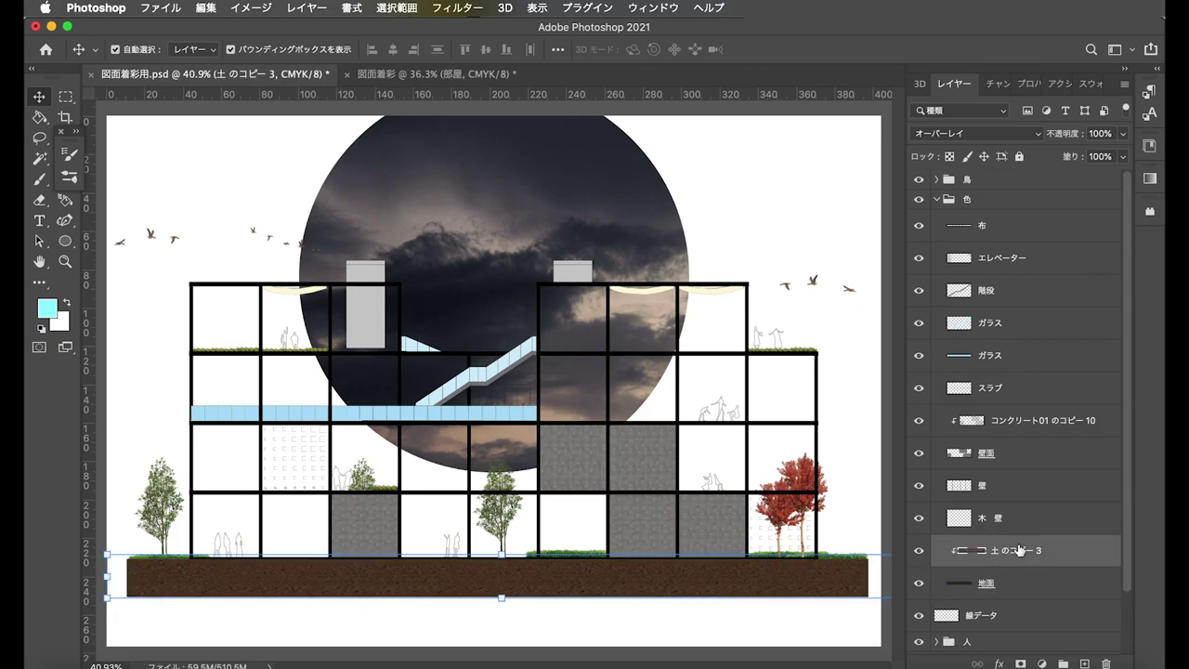
pyautogui.click(1001, 583)
pyautogui.click(1049, 554)
pyautogui.click(976, 132)
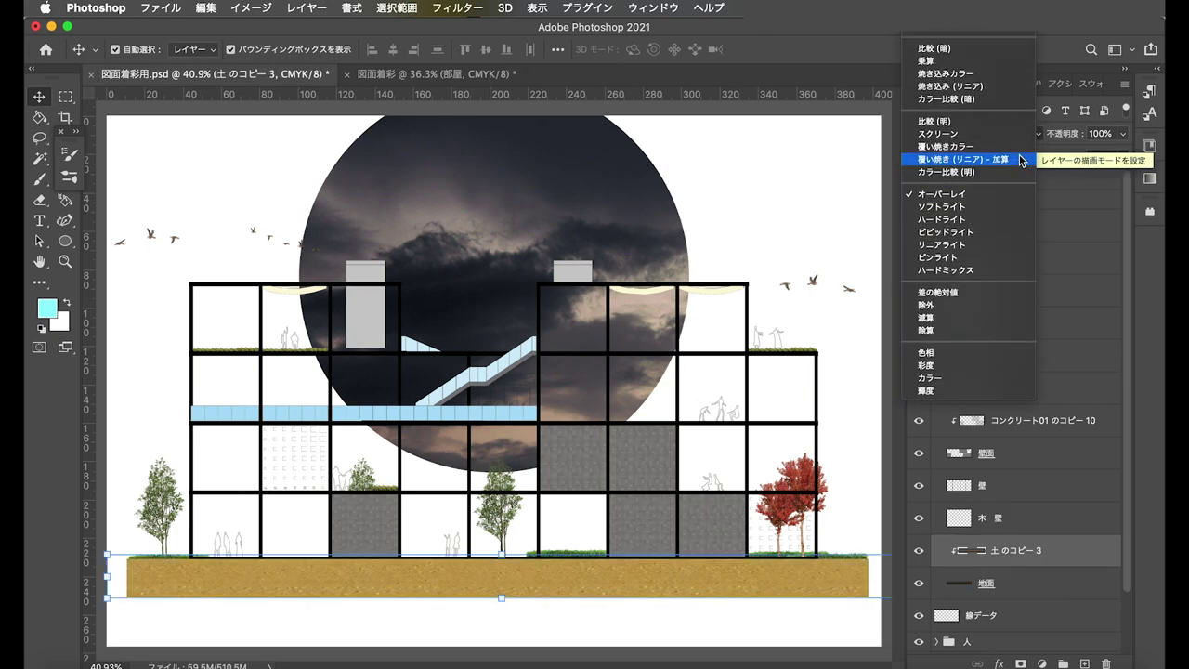
pyautogui.click(929, 48)
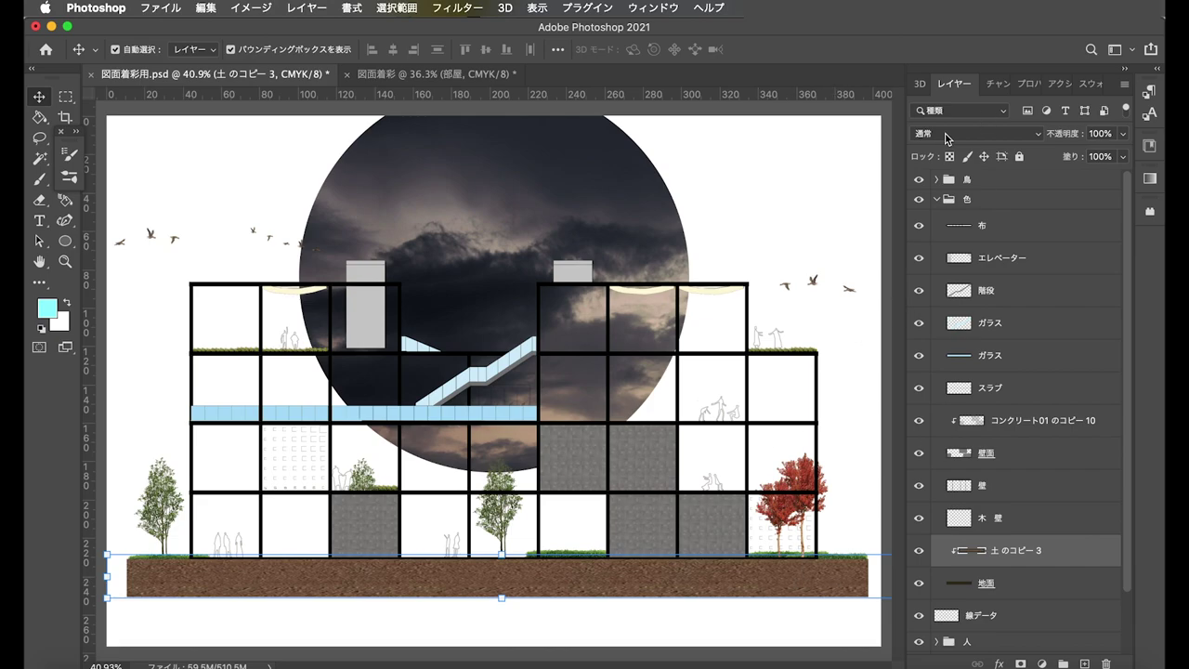
pyautogui.click(956, 133)
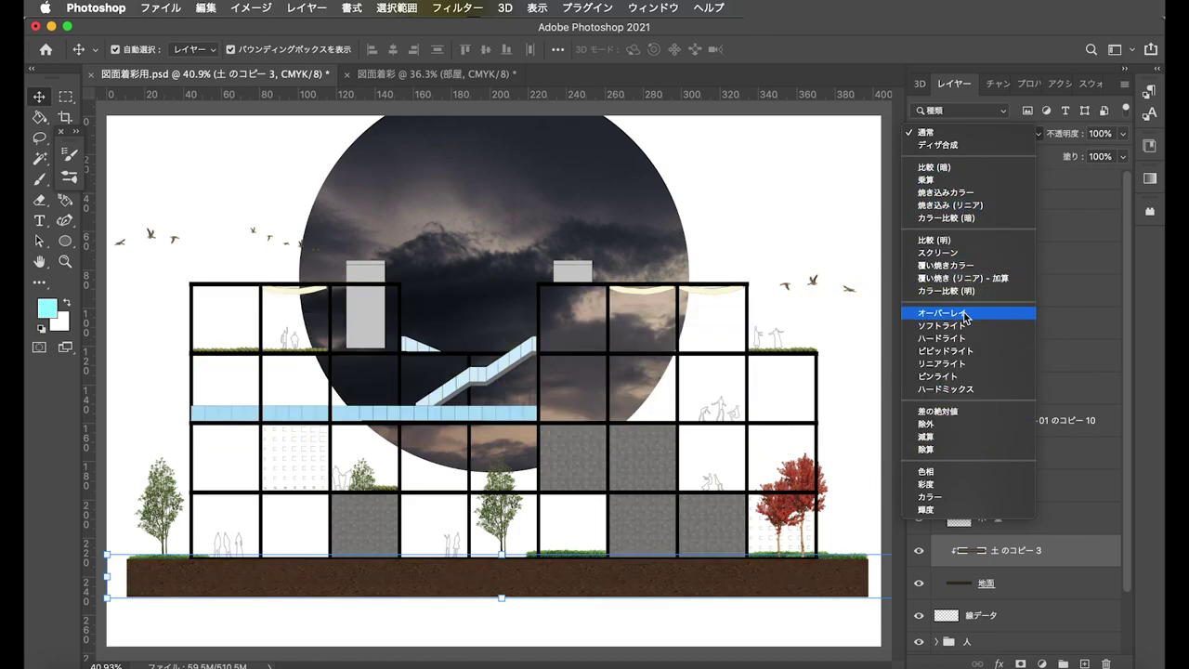
pyautogui.click(966, 314)
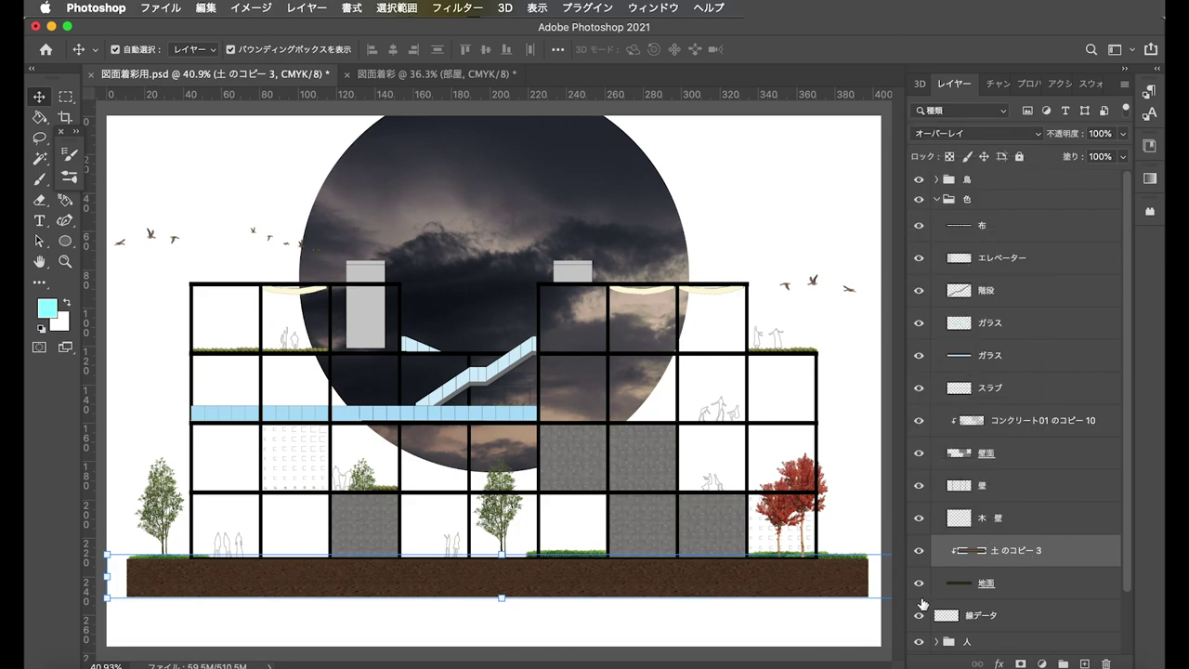
pyautogui.click(830, 165)
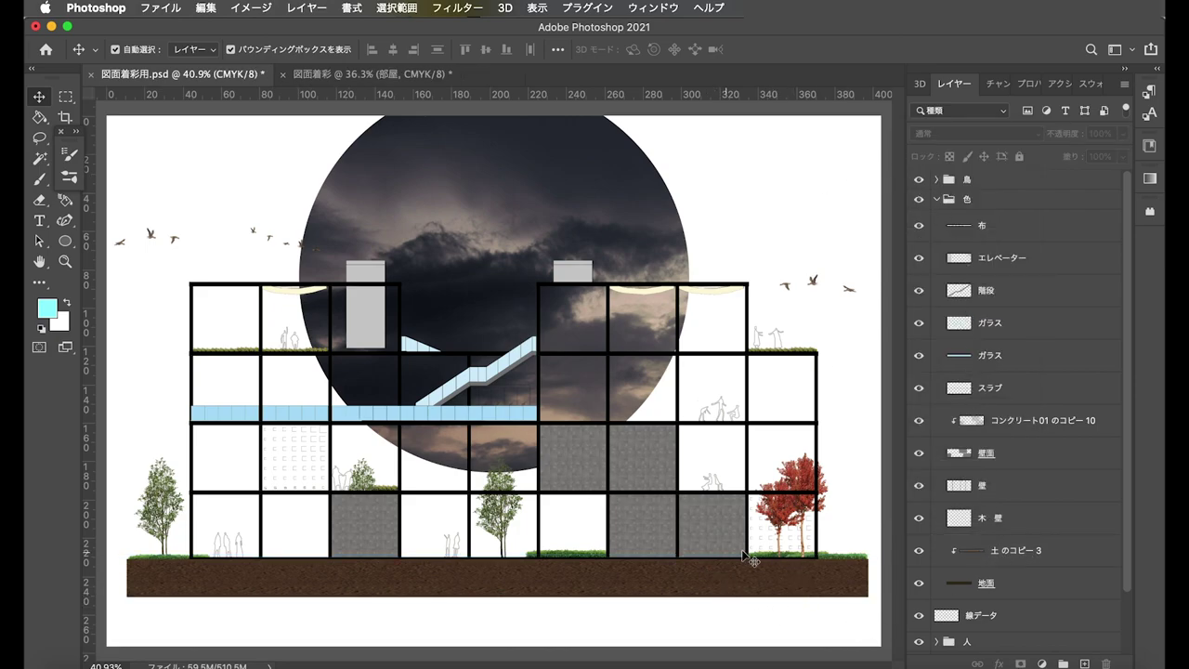
pyautogui.click(1043, 562)
pyautogui.click(1122, 134)
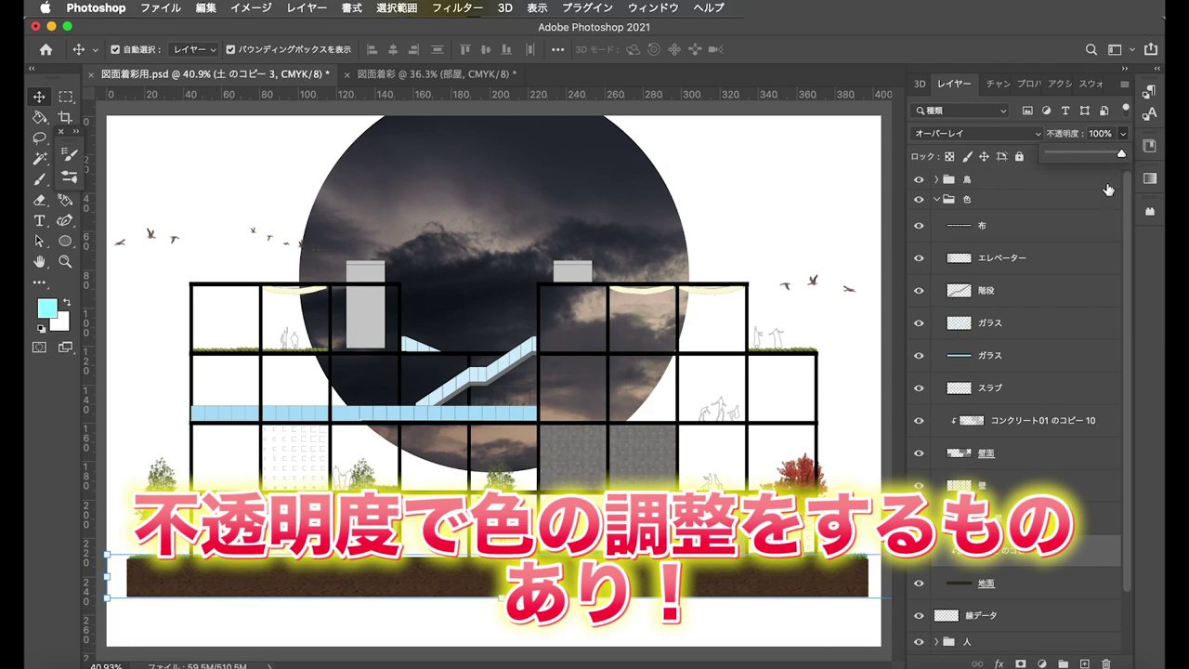
pyautogui.click(1013, 257)
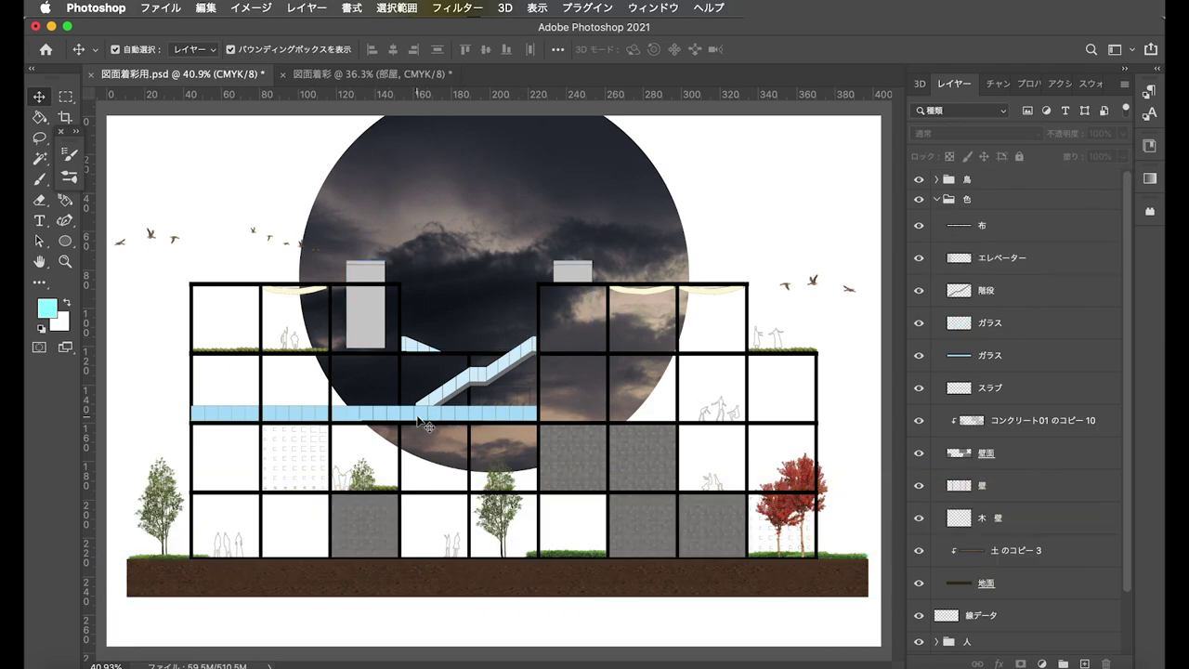
pyautogui.scroll(2, 665, 434)
pyautogui.scroll(2, 665, 434)
pyautogui.click(663, 432)
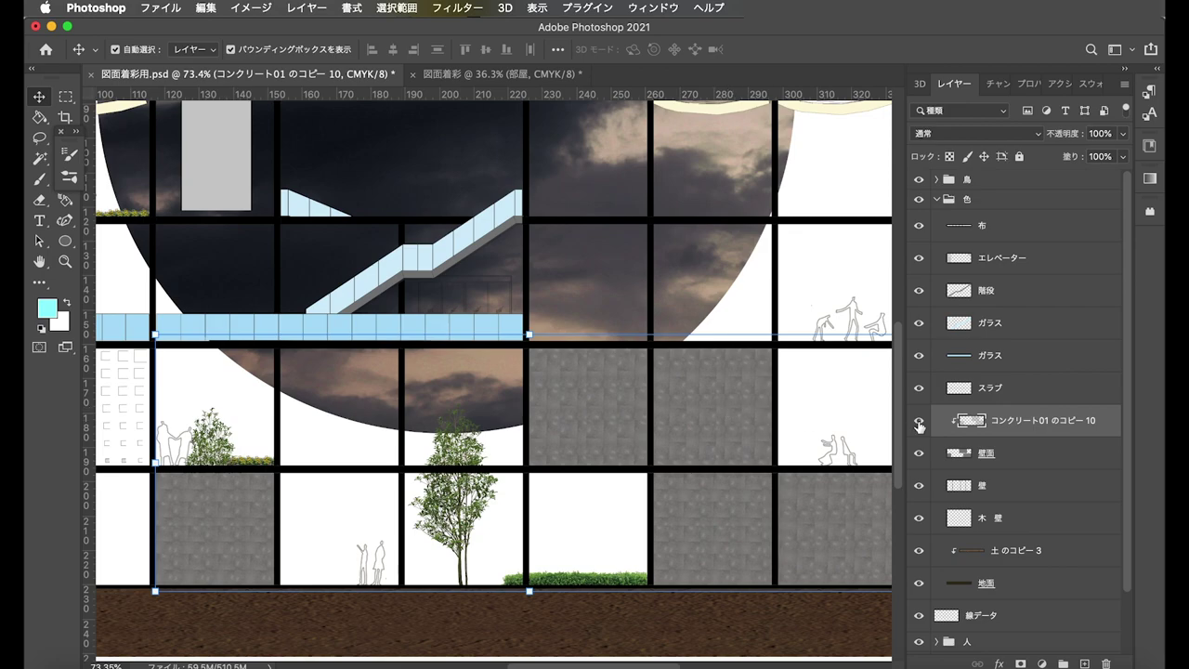
pyautogui.click(919, 452)
pyautogui.click(919, 420)
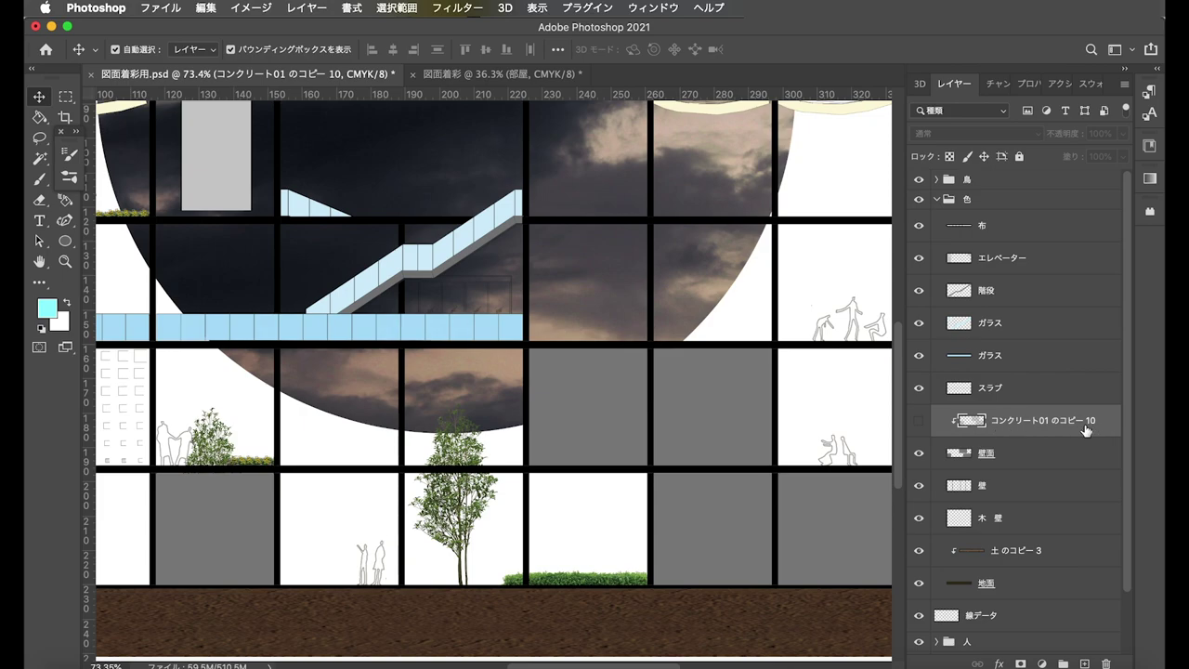
pyautogui.click(1049, 456)
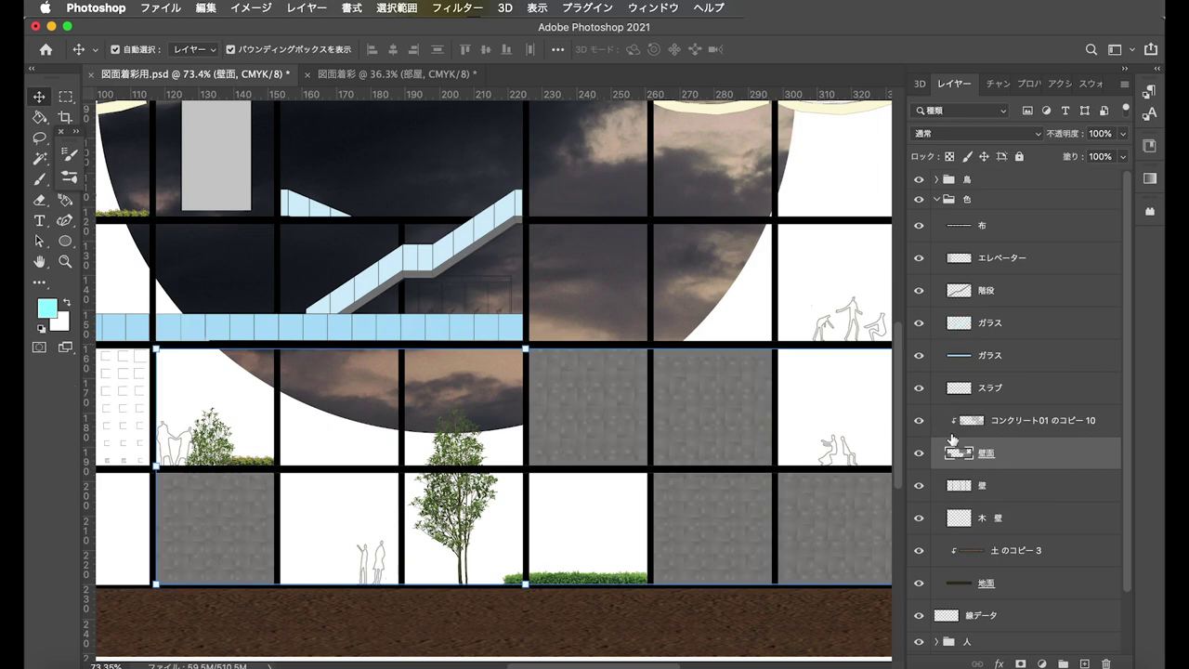
pyautogui.click(1036, 426)
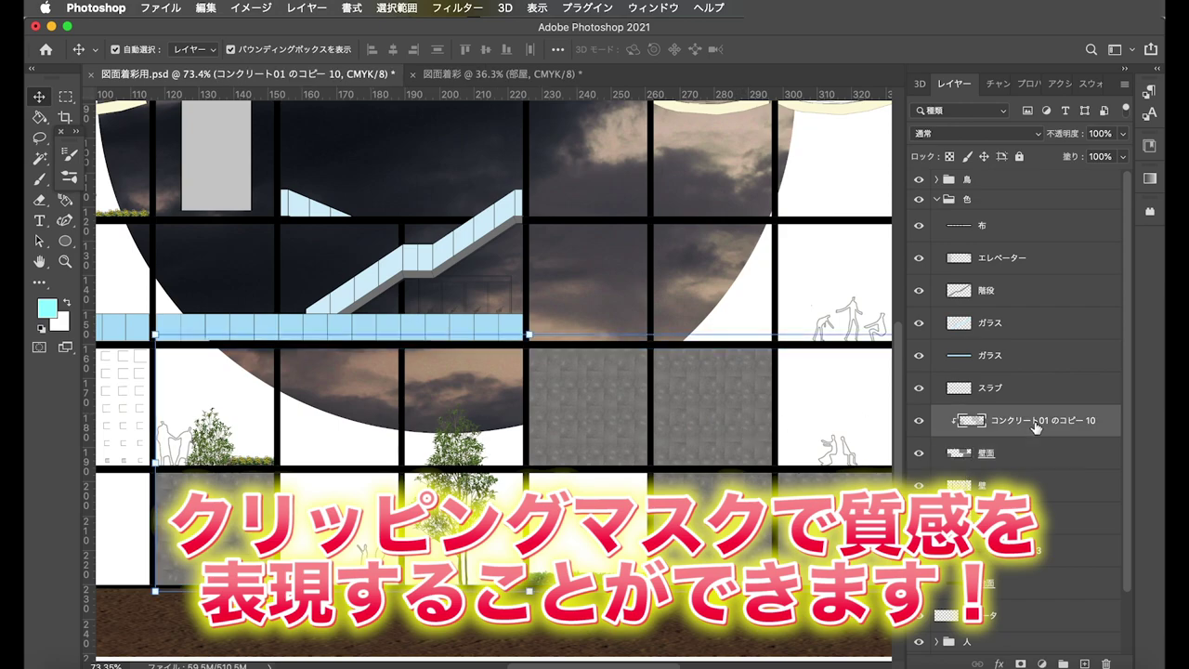
pyautogui.click(988, 134)
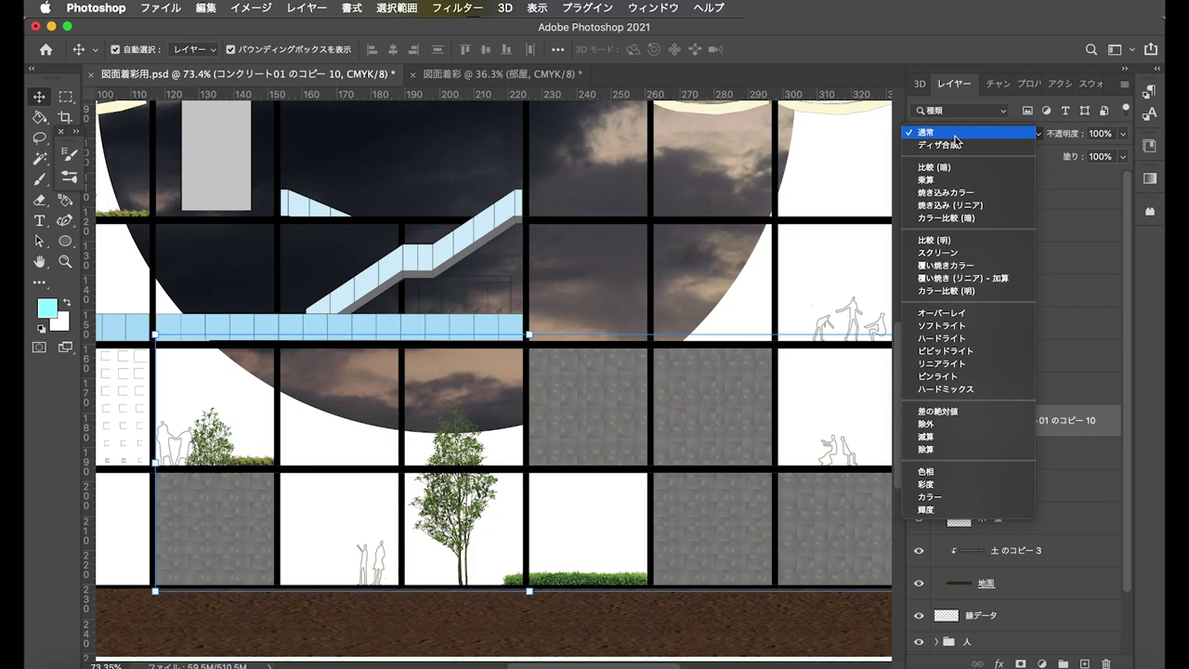
pyautogui.click(1038, 423)
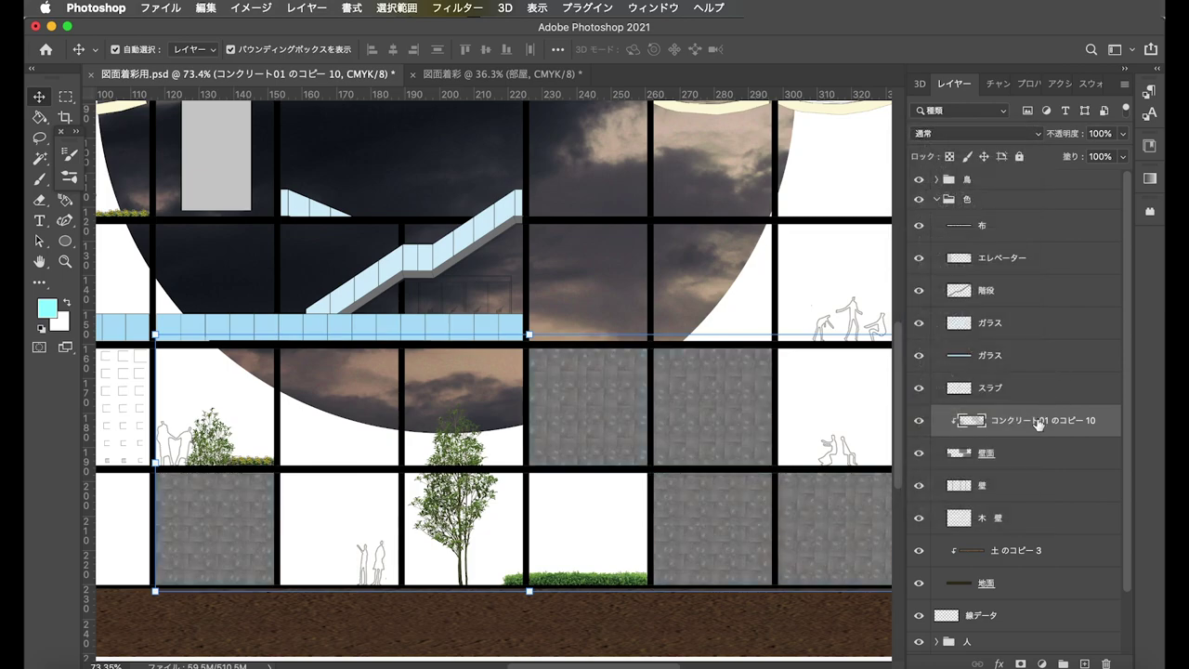
pyautogui.scroll(-2, 728, 426)
pyautogui.scroll(-2, 696, 437)
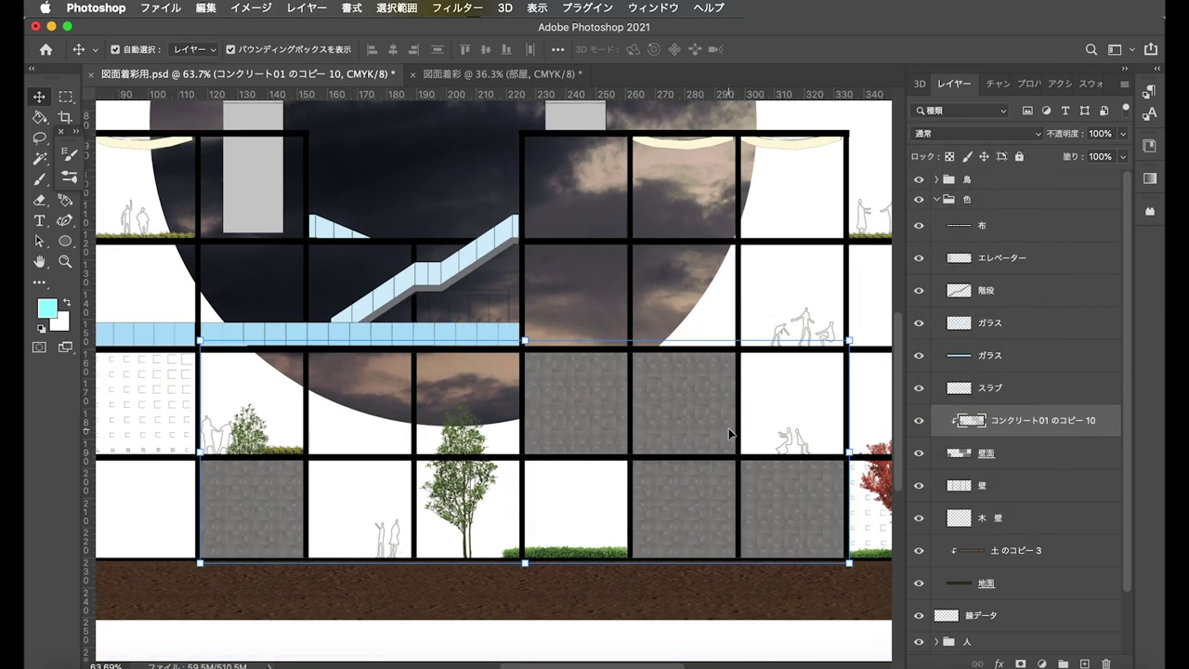
pyautogui.scroll(-1, 668, 452)
pyautogui.scroll(-1, 668, 453)
# - Select the ガラス glass layer and lower its opacity to 75%
pyautogui.click(966, 357)
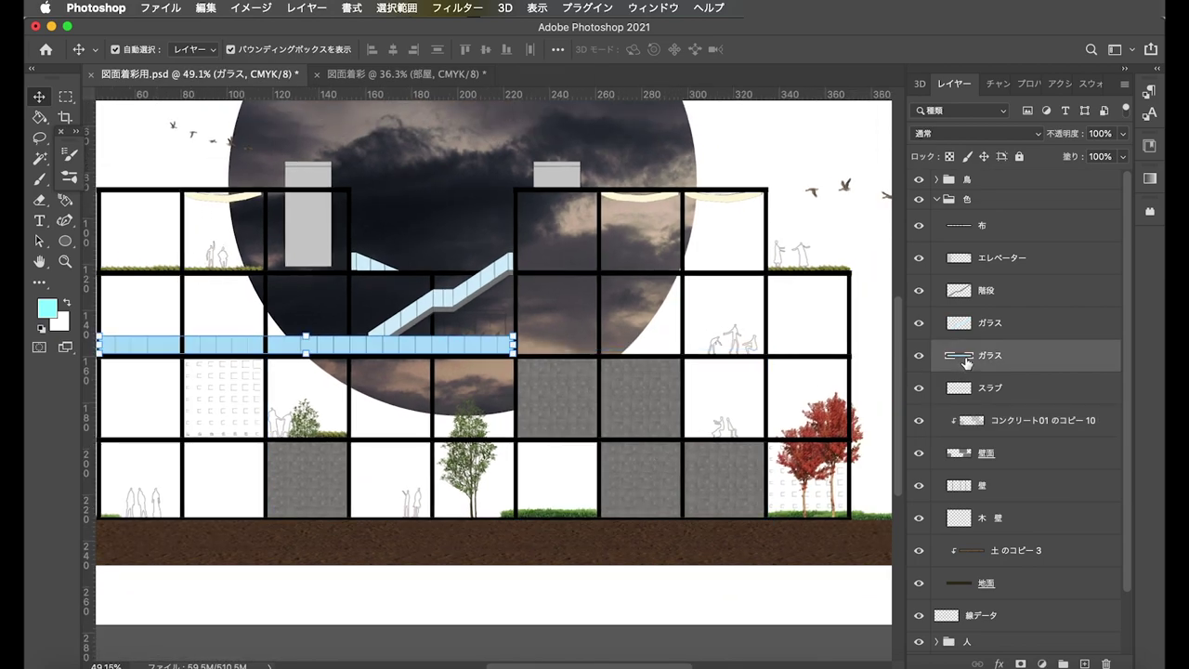
pyautogui.click(938, 200)
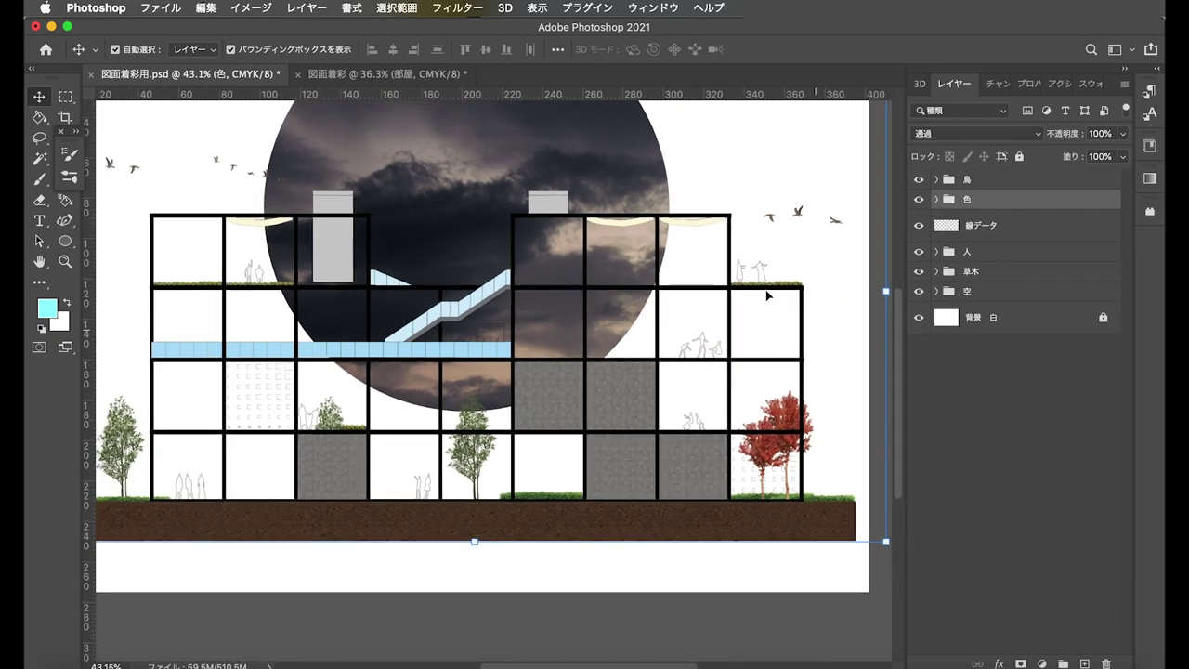
pyautogui.scroll(-1, 769, 294)
pyautogui.scroll(-1, 769, 294)
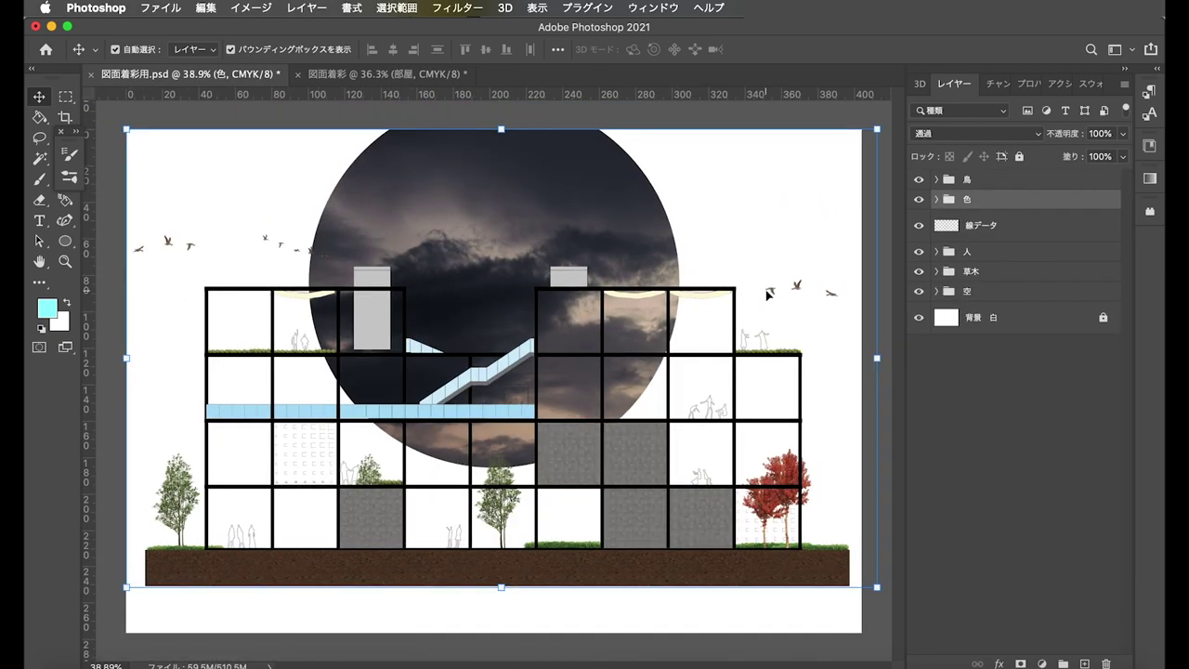
pyautogui.click(1001, 463)
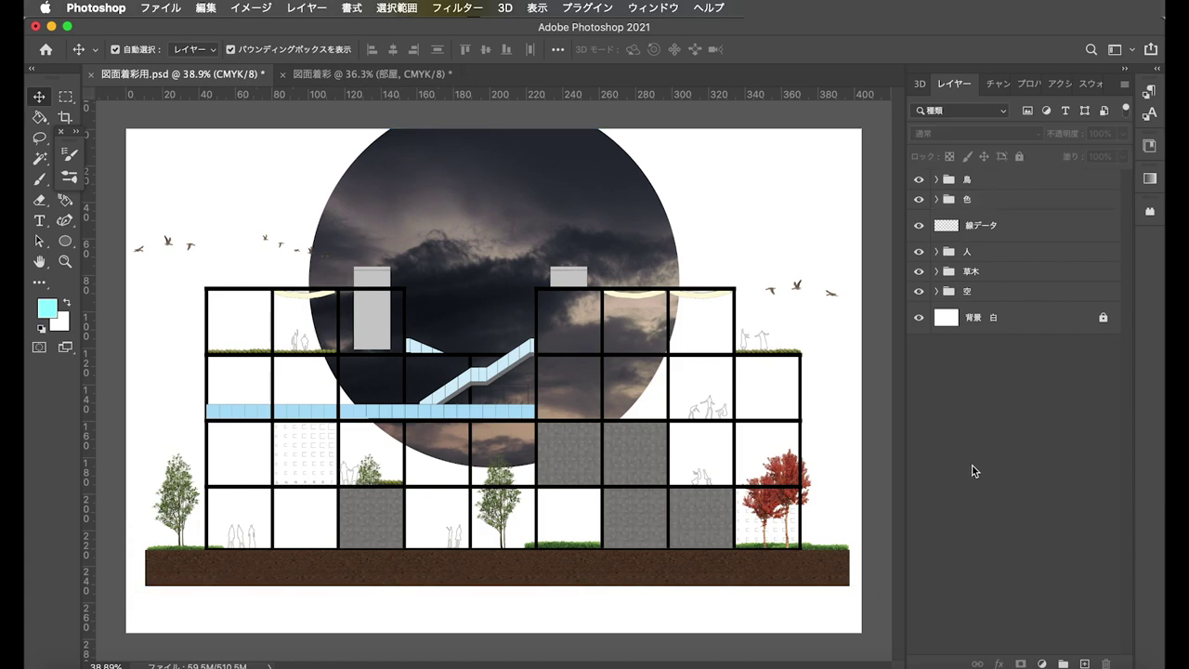
pyautogui.click(734, 570)
pyautogui.click(665, 450)
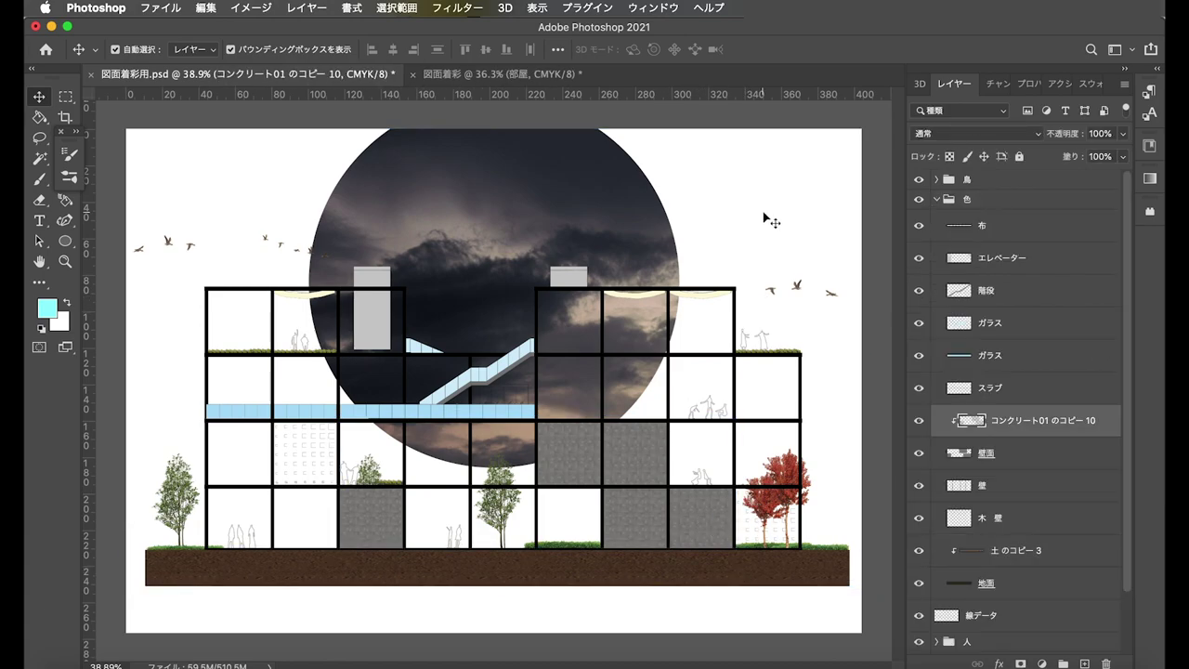
pyautogui.click(767, 220)
pyautogui.scroll(3, 467, 419)
pyautogui.click(469, 434)
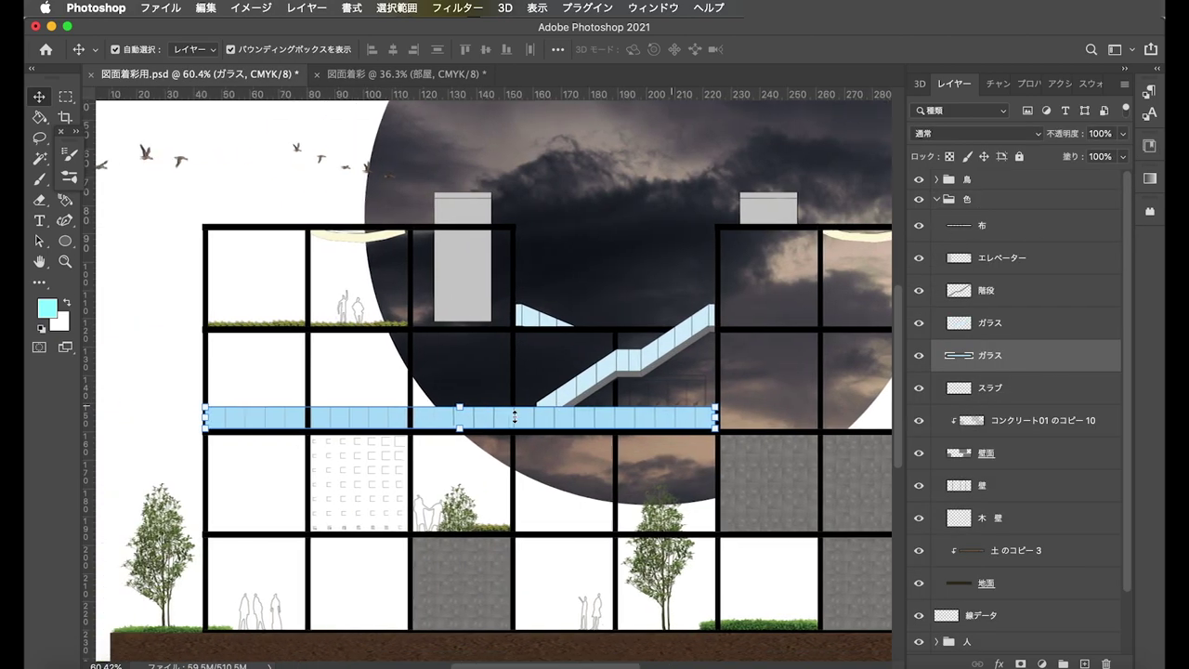
pyautogui.hscroll(-5, 511, 416)
pyautogui.click(1123, 134)
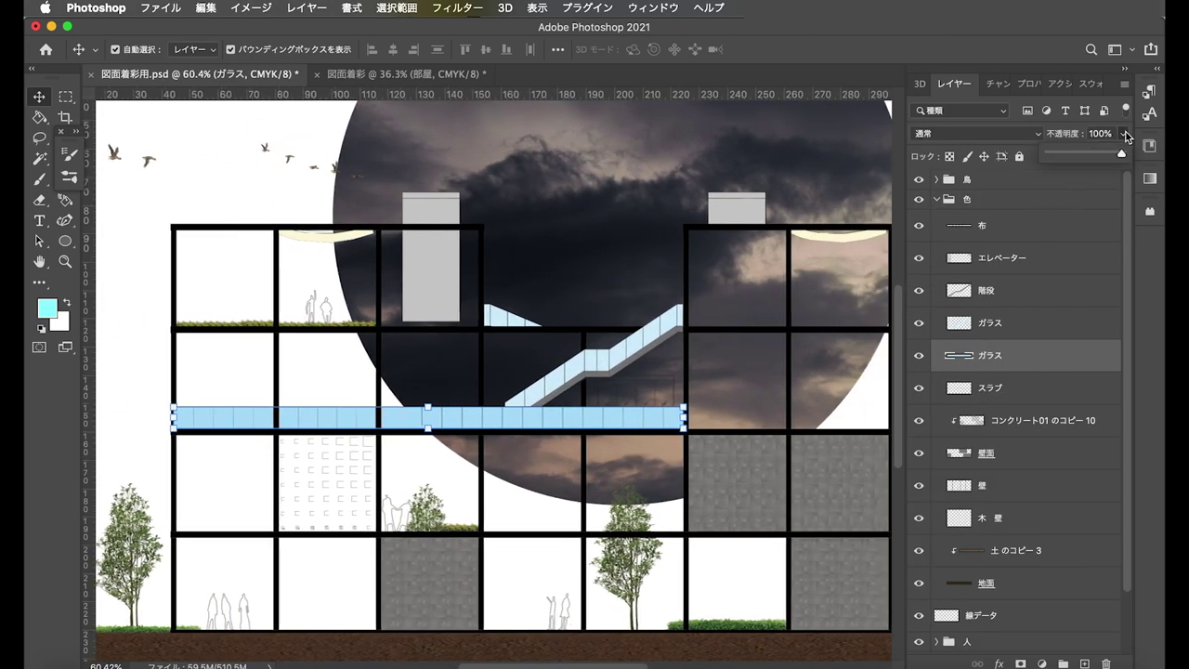
pyautogui.moveTo(1106, 155); pyautogui.dragTo(1104, 153)
# - Pan around the finished elevation, checking the cloudy sky and olive tree
pyautogui.click(691, 249)
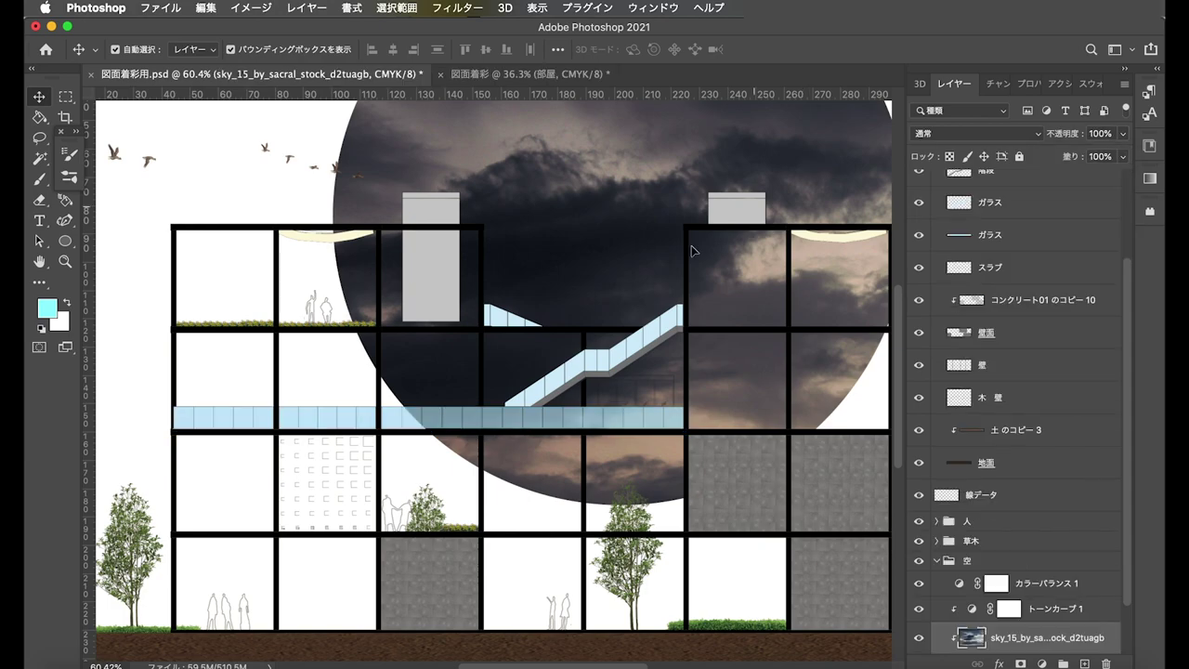
pyautogui.scroll(-2, 508, 407)
pyautogui.click(566, 491)
pyautogui.hscroll(-2, 456, 567)
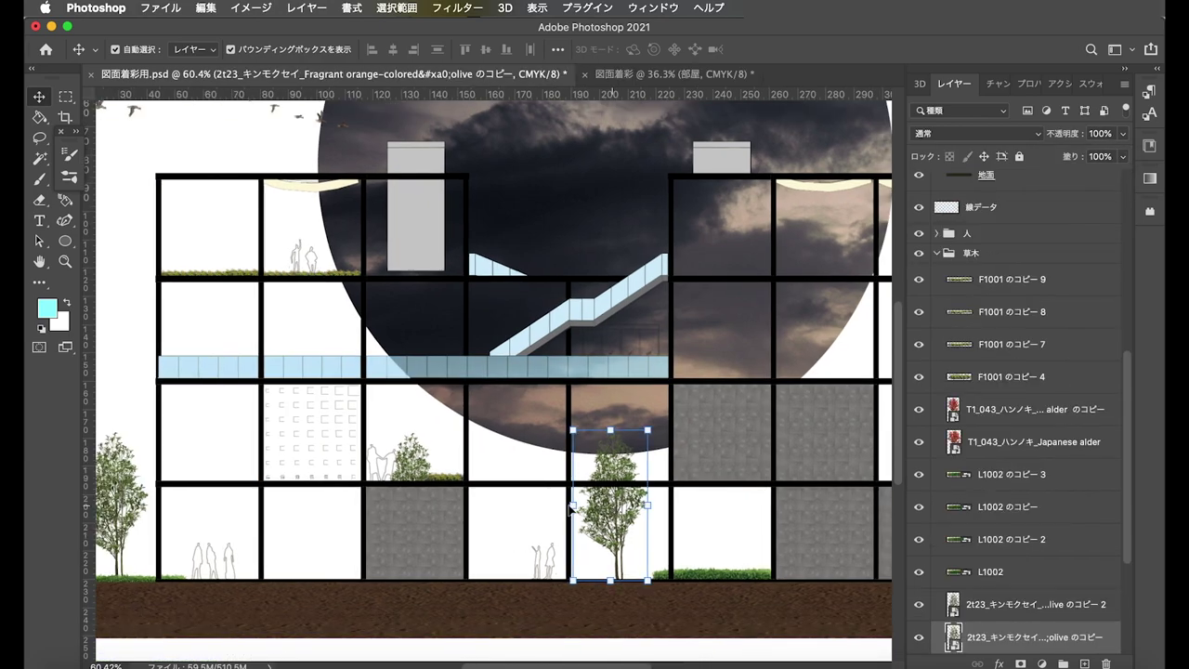
pyautogui.click(579, 547)
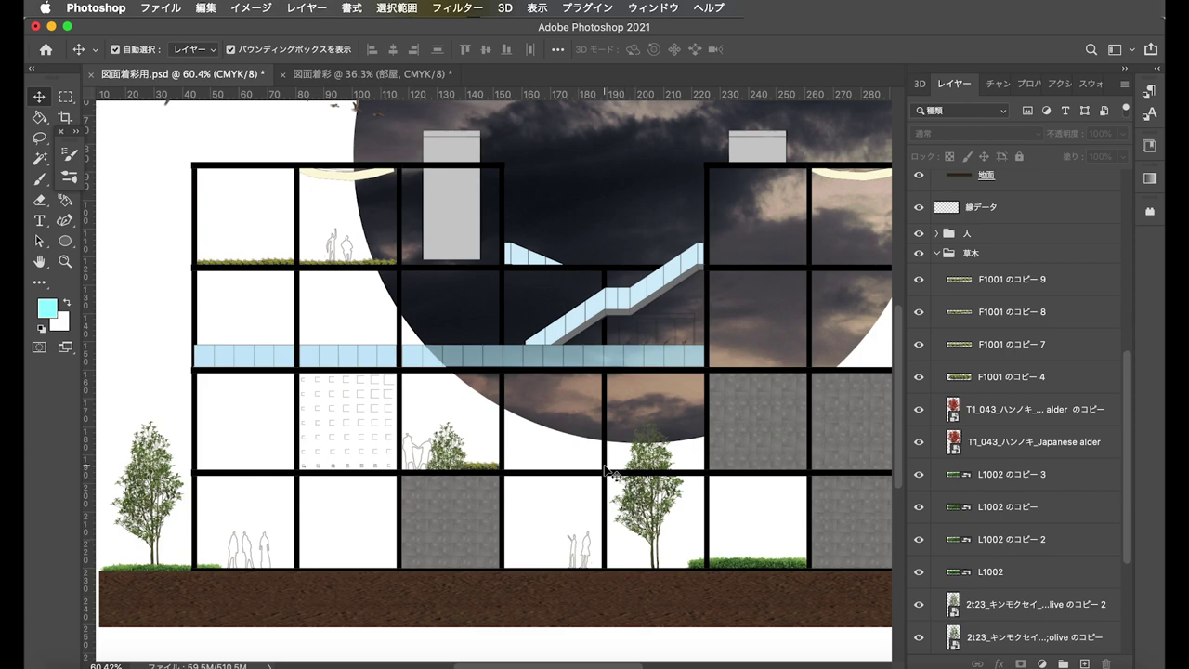
pyautogui.scroll(2, 612, 473)
pyautogui.hscroll(2, 611, 474)
pyautogui.scroll(-2, 611, 473)
pyautogui.scroll(-2, 605, 469)
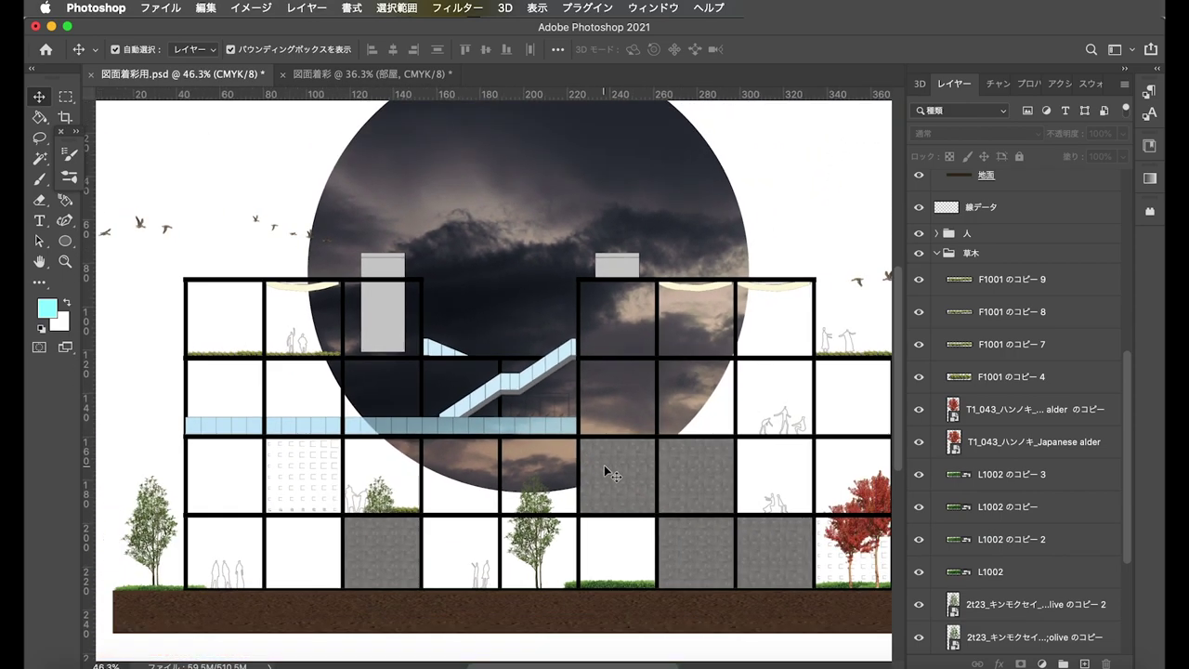
pyautogui.hscroll(2, 604, 469)
pyautogui.scroll(-2, 760, 390)
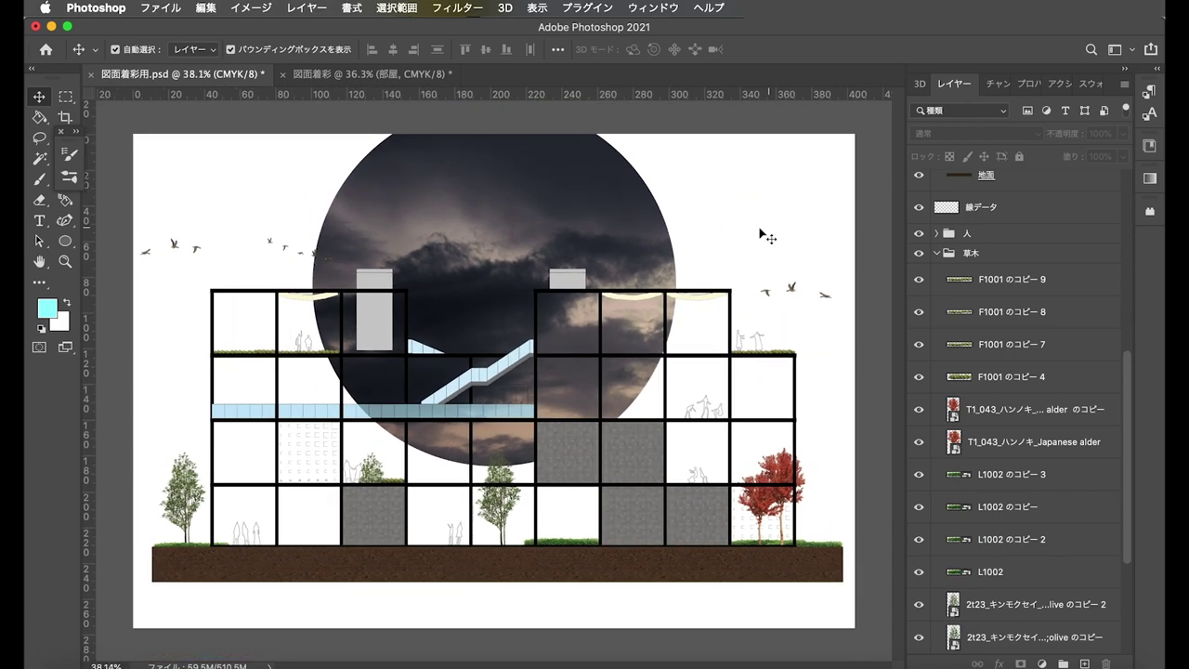
pyautogui.scroll(-5, 1005, 278)
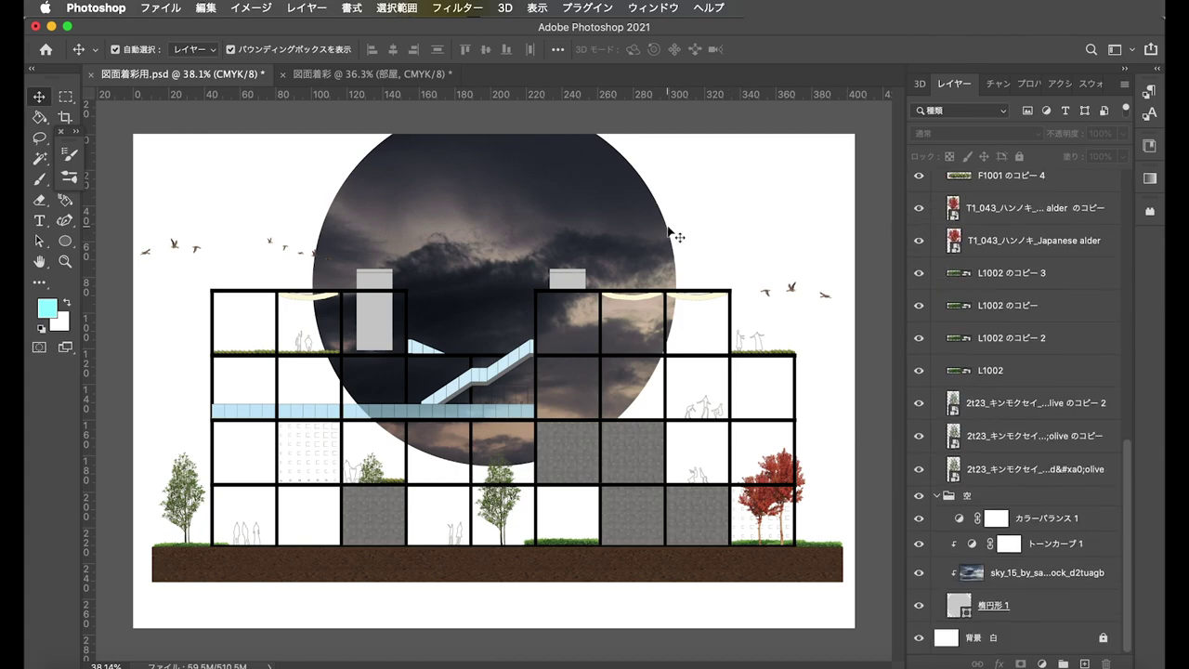
pyautogui.click(641, 221)
pyautogui.click(859, 186)
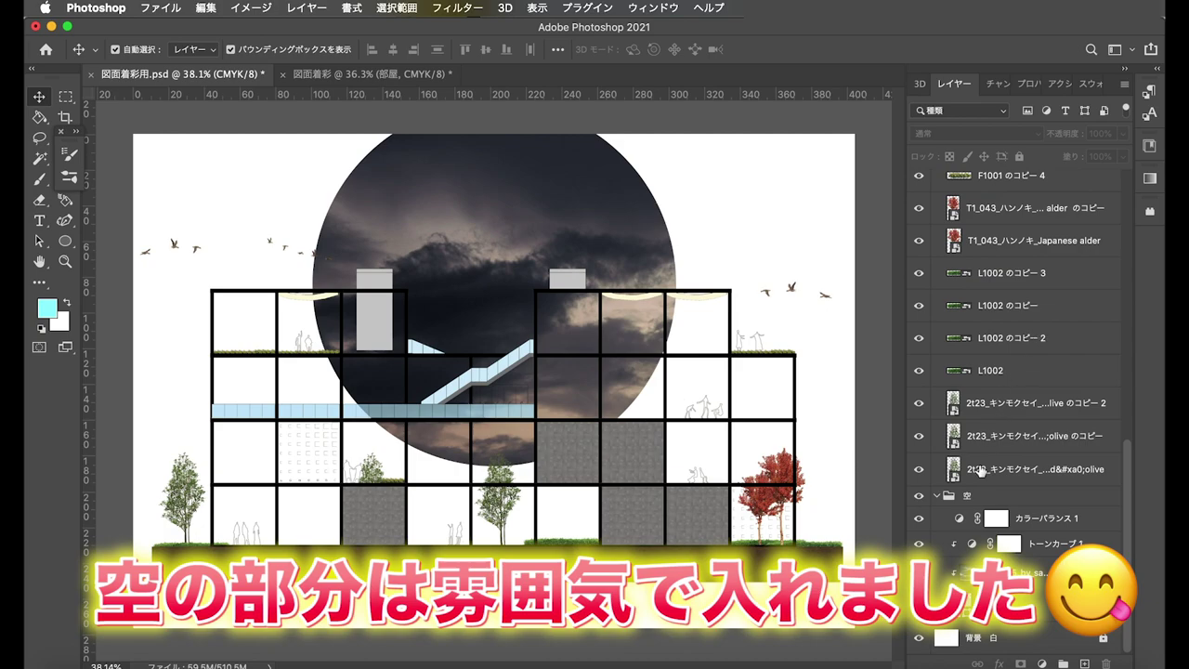
pyautogui.click(938, 497)
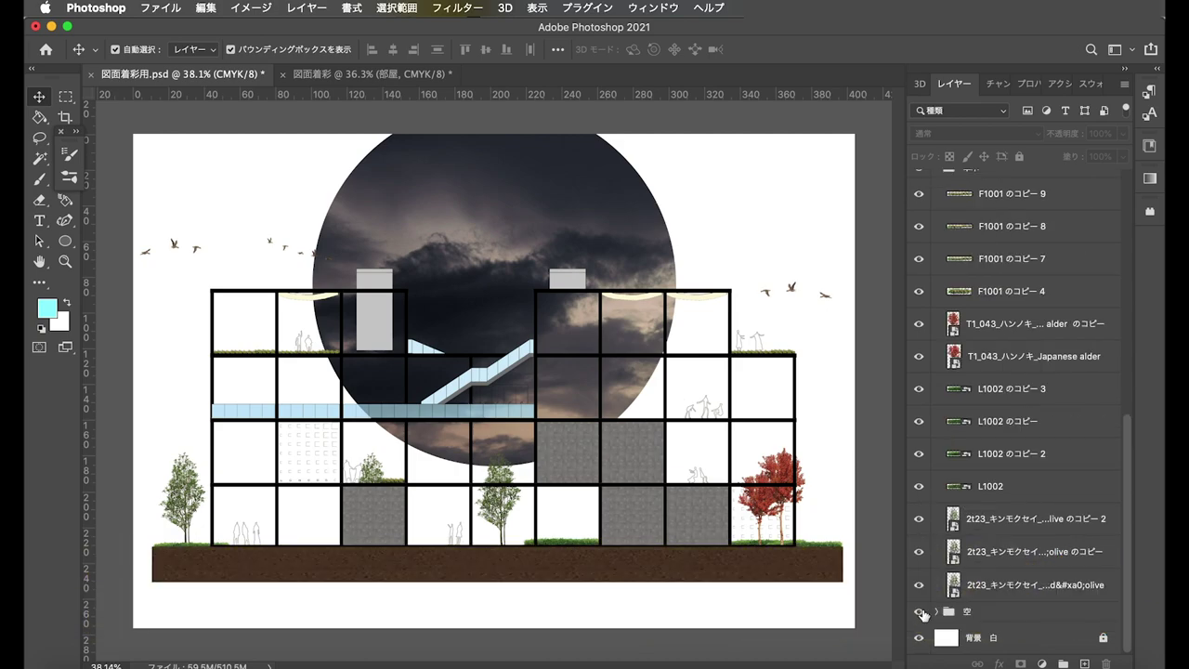
pyautogui.click(919, 611)
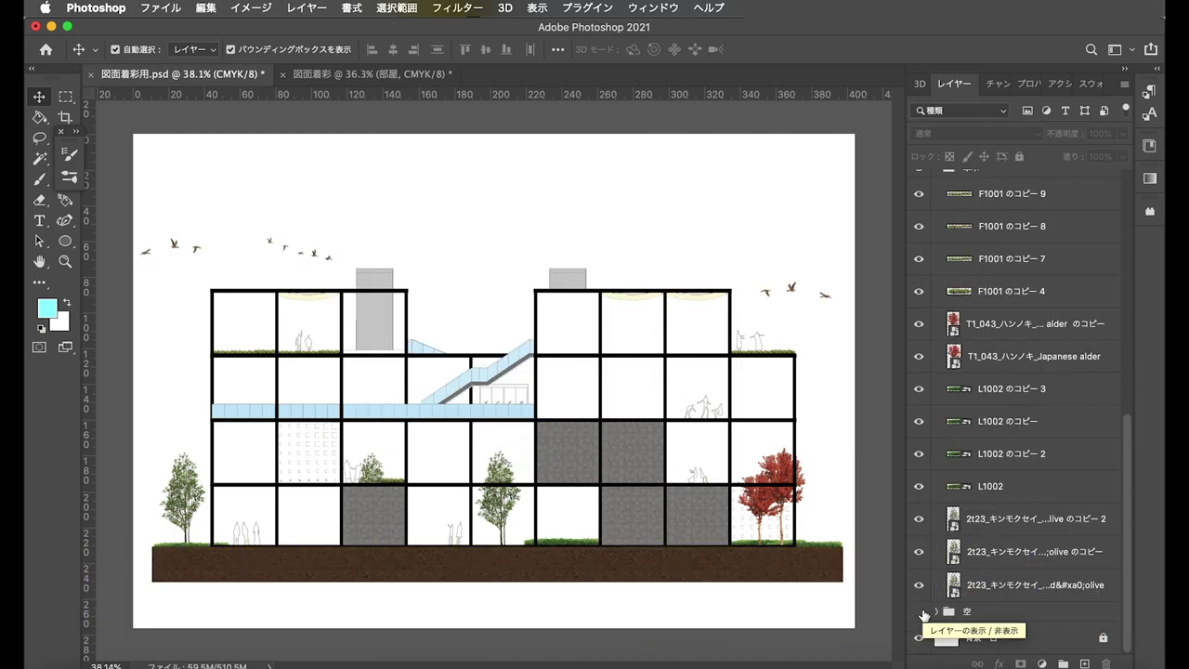
pyautogui.click(920, 612)
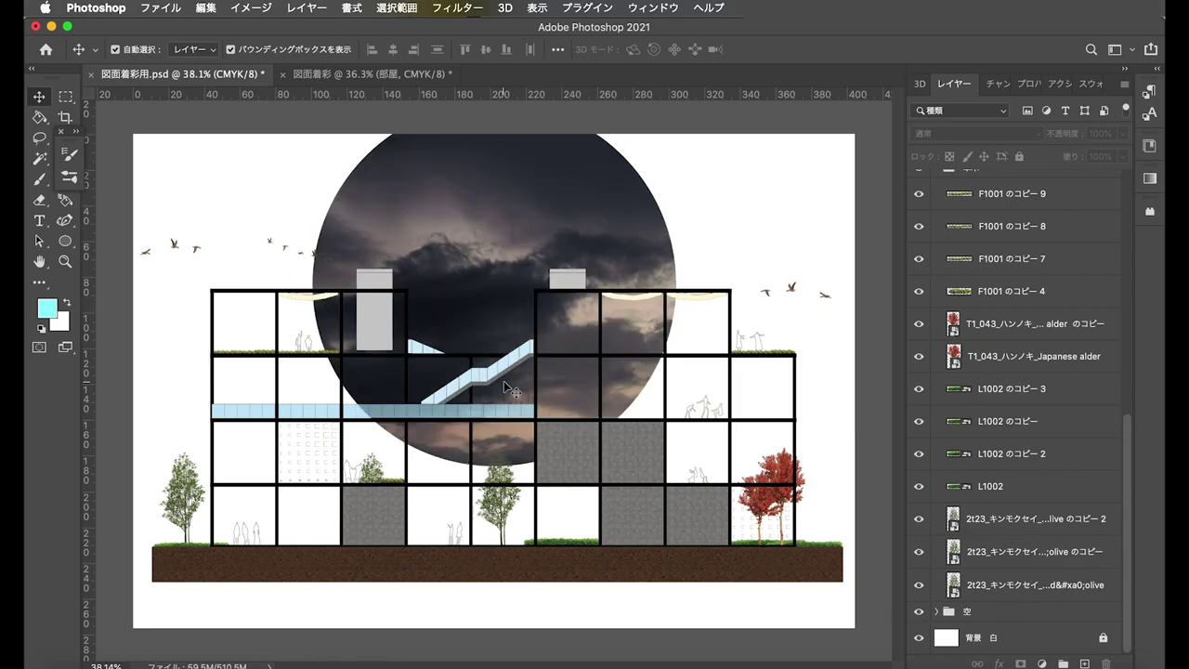